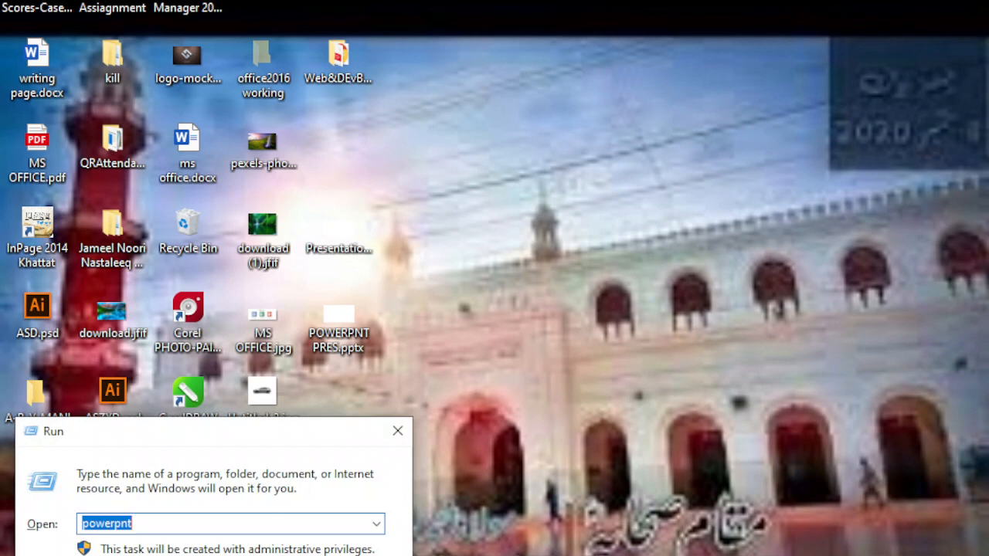
- Launch Word with the run command winword and create a blank document
{"action": "type", "text": "win"}
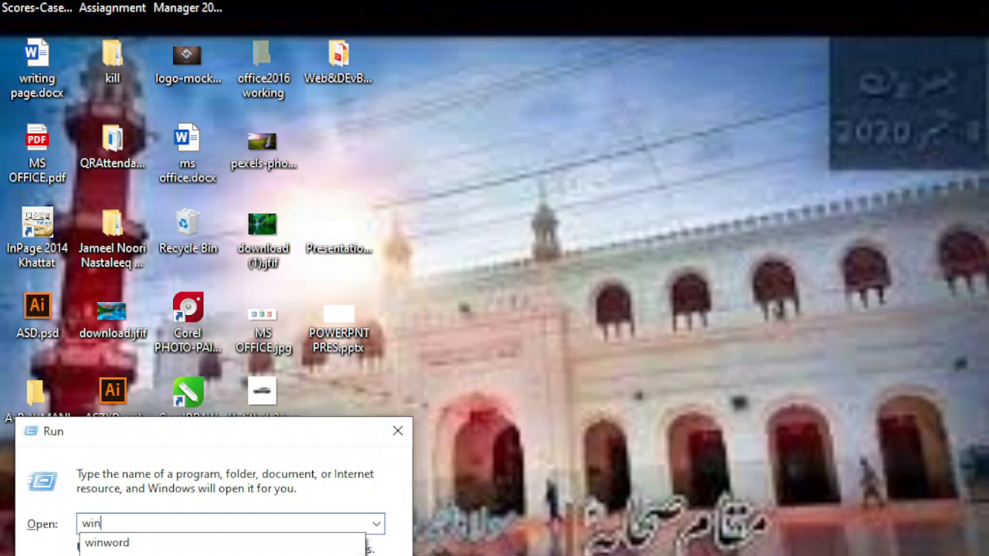
{"action": "type", "text": "word"}
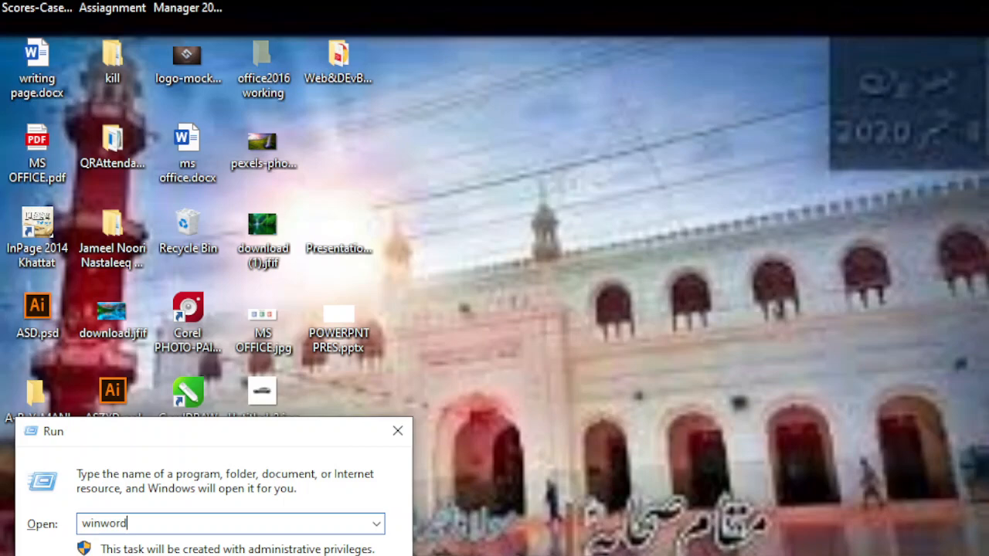
{"action": "left_click", "coordinate": [569, 393]}
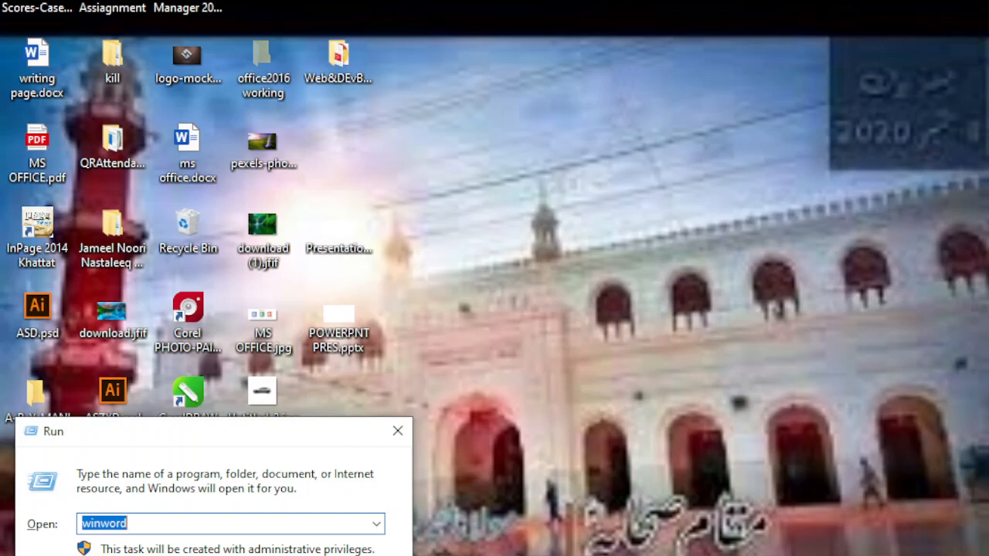
{"action": "key", "text": "Return"}
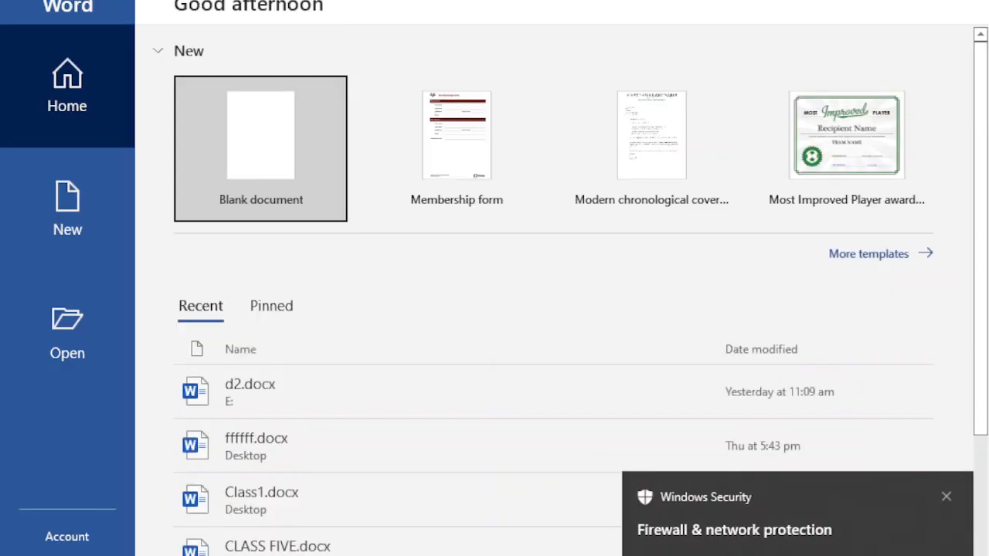
{"action": "key", "text": "Return"}
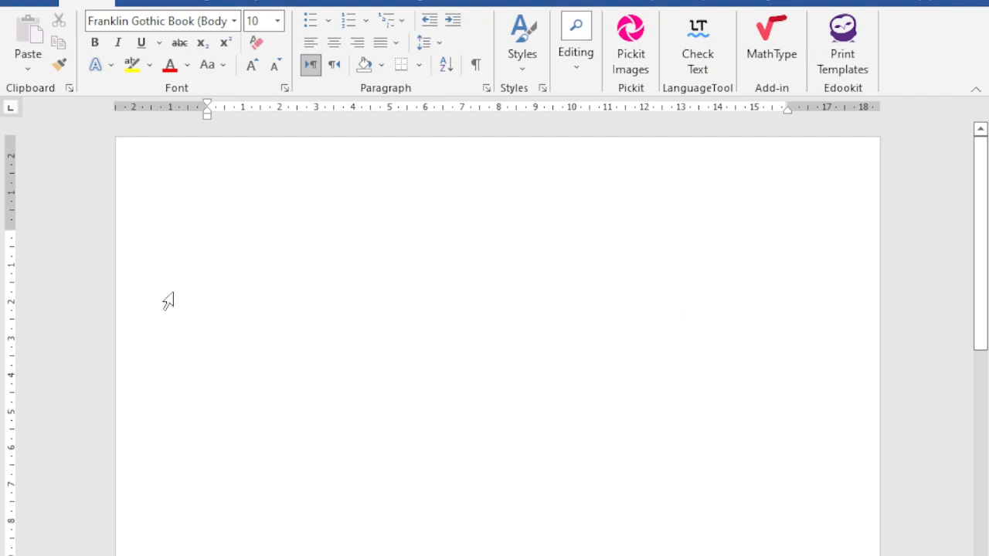
{"action": "left_click", "coordinate": [34, 4]}
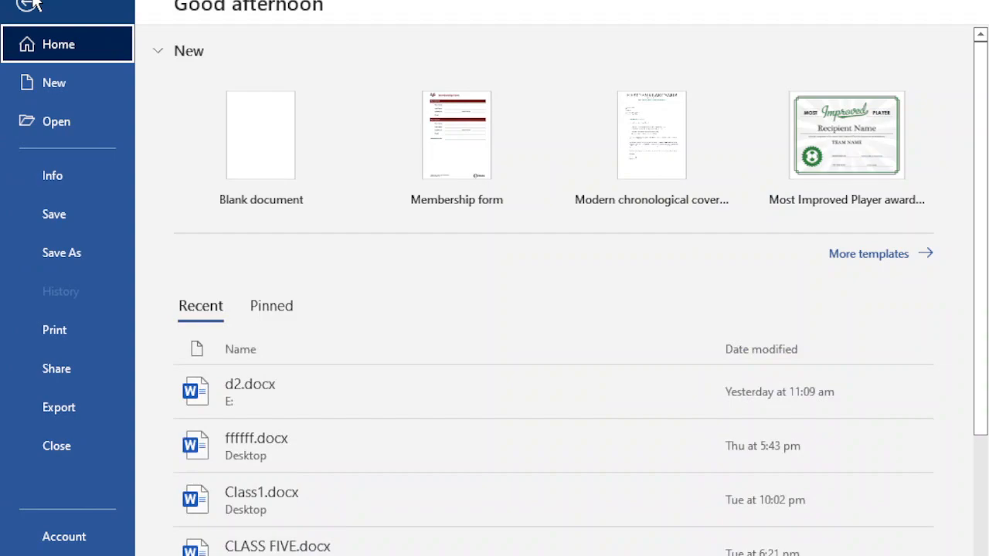
{"action": "left_click", "coordinate": [32, 3]}
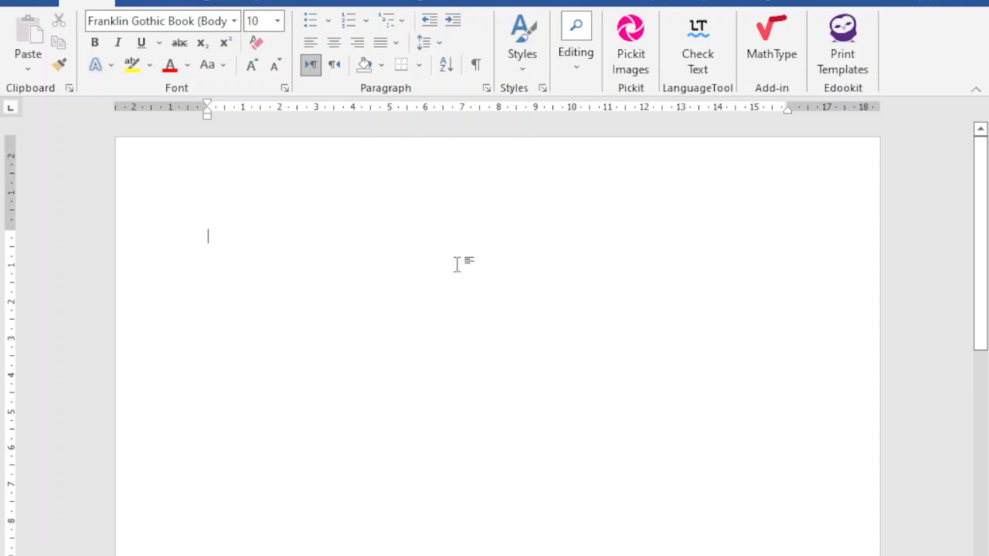
- Fill the blank document with sample paragraphs using the =rand() formula
{"action": "type", "text": "="}
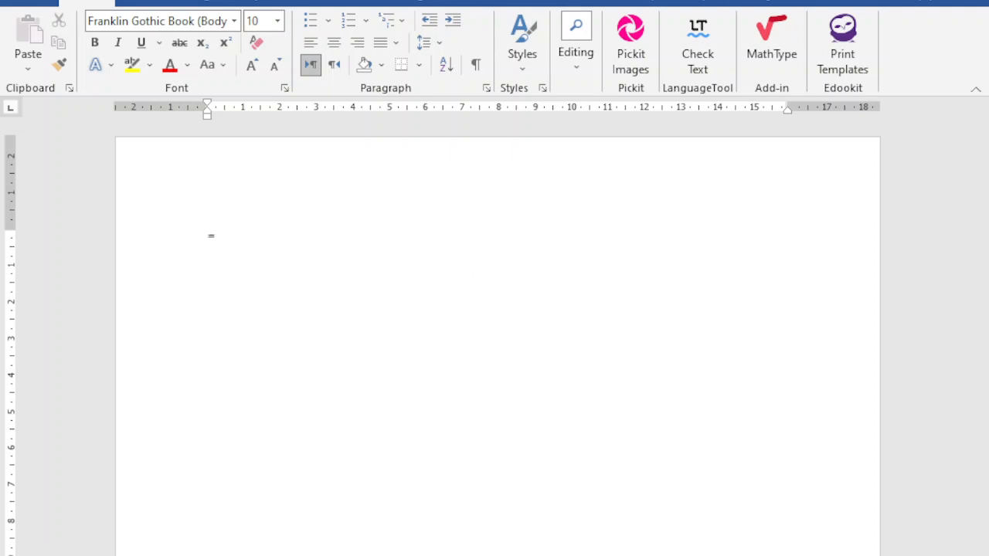
{"action": "type", "text": "rand()"}
{"action": "key", "text": "Return"}
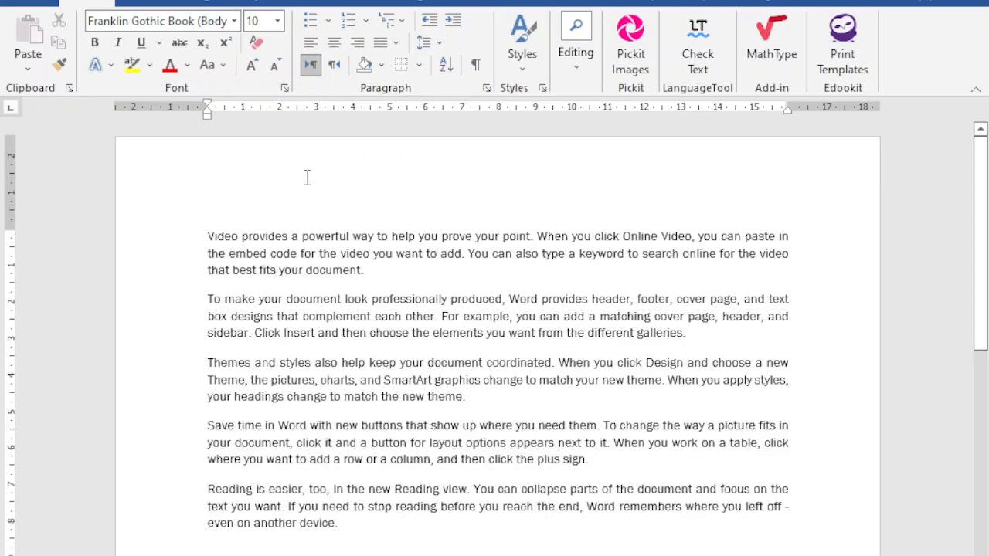
{"action": "scroll", "coordinate": [325, 419], "scroll_direction": "down", "scroll_amount": 3}
{"action": "scroll", "coordinate": [324, 419], "scroll_direction": "up", "scroll_amount": 3}
{"action": "scroll", "coordinate": [309, 378], "scroll_direction": "down", "scroll_amount": 2}
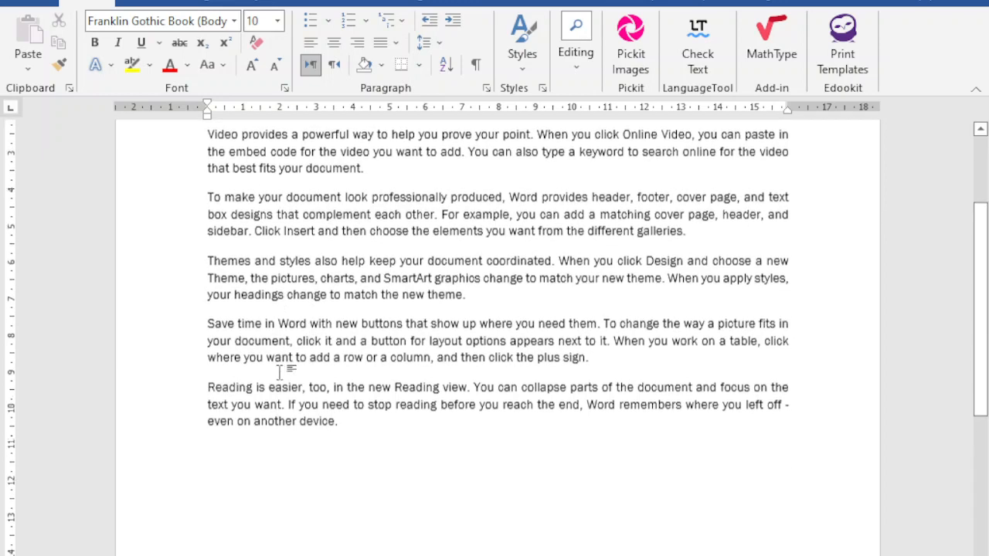
{"action": "scroll", "coordinate": [283, 375], "scroll_direction": "up", "scroll_amount": 2}
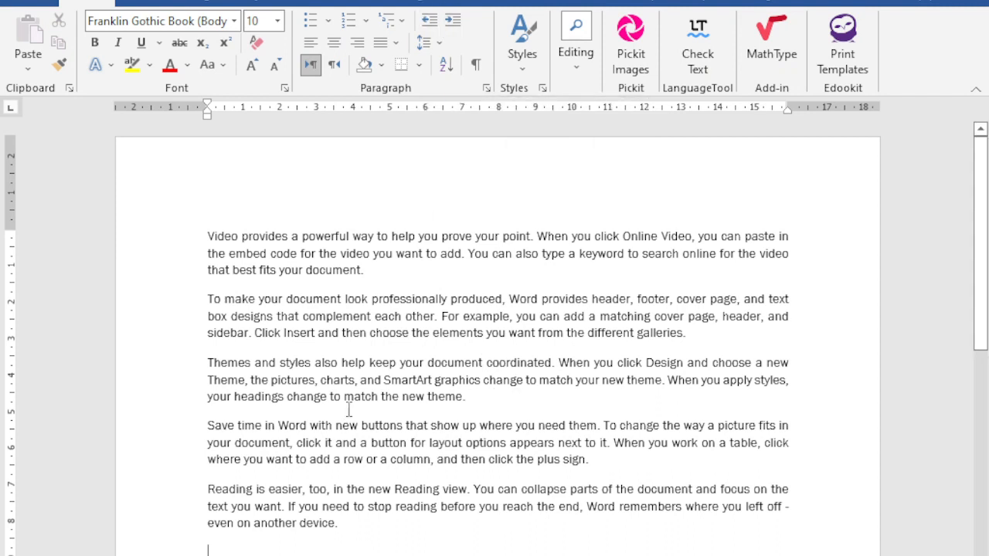
- Increase the first paragraph's indent by one level and decrease it back to the margin
{"action": "left_click", "coordinate": [204, 238]}
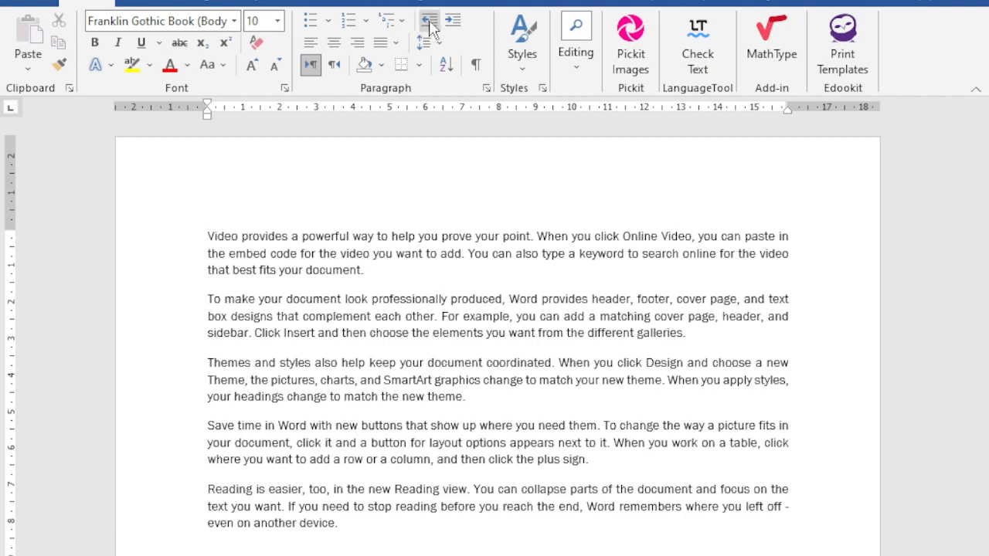
{"action": "left_click", "coordinate": [453, 22]}
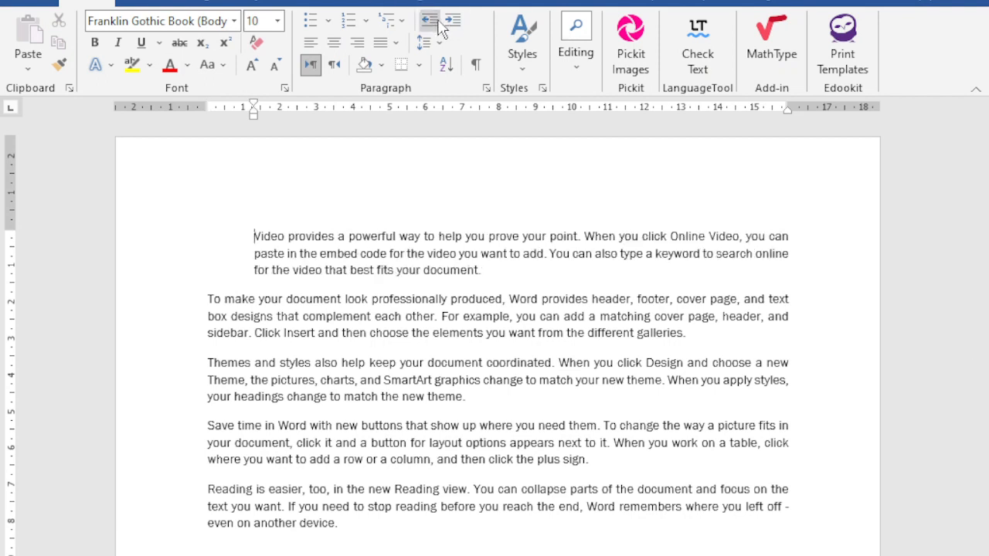
{"action": "left_click", "coordinate": [430, 22]}
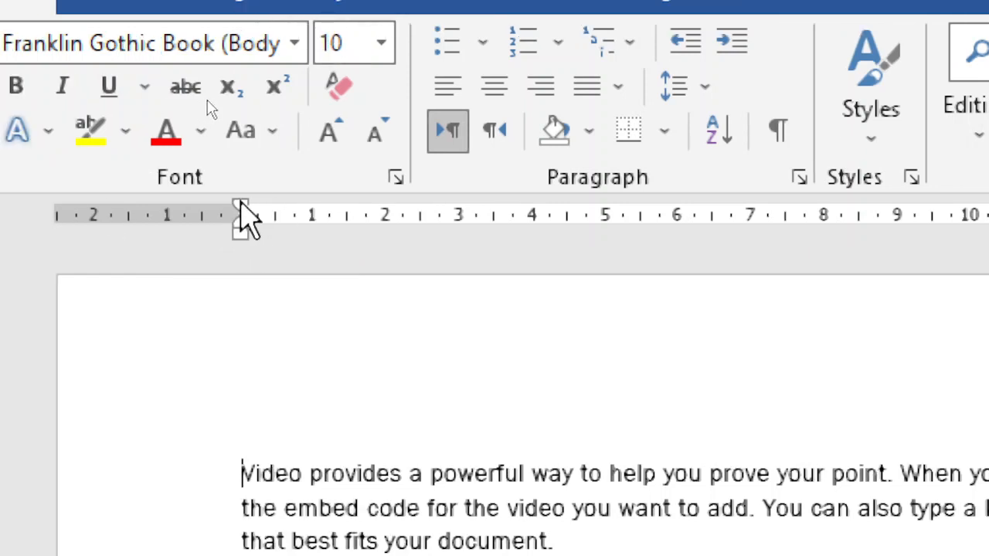
- Give the first paragraph a first-line indent of about 0.75 cm using the ruler marker
{"action": "mouse_move", "coordinate": [241, 204]}
{"action": "left_mouse_down"}
{"action": "mouse_move", "coordinate": [392, 220]}
{"action": "mouse_move", "coordinate": [539, 219]}
{"action": "mouse_move", "coordinate": [384, 221]}
{"action": "mouse_move", "coordinate": [309, 234]}
{"action": "mouse_move", "coordinate": [552, 234]}
{"action": "mouse_move", "coordinate": [264, 219]}
{"action": "mouse_move", "coordinate": [342, 223]}
{"action": "mouse_move", "coordinate": [294, 226]}
{"action": "left_mouse_up"}
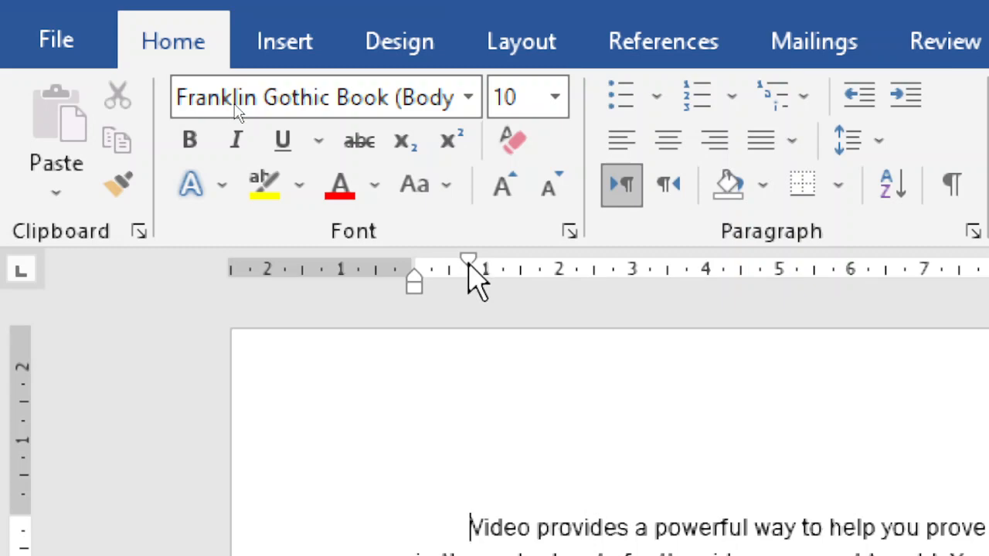
{"action": "scroll", "coordinate": [472, 508], "scroll_direction": "down", "scroll_amount": 2}
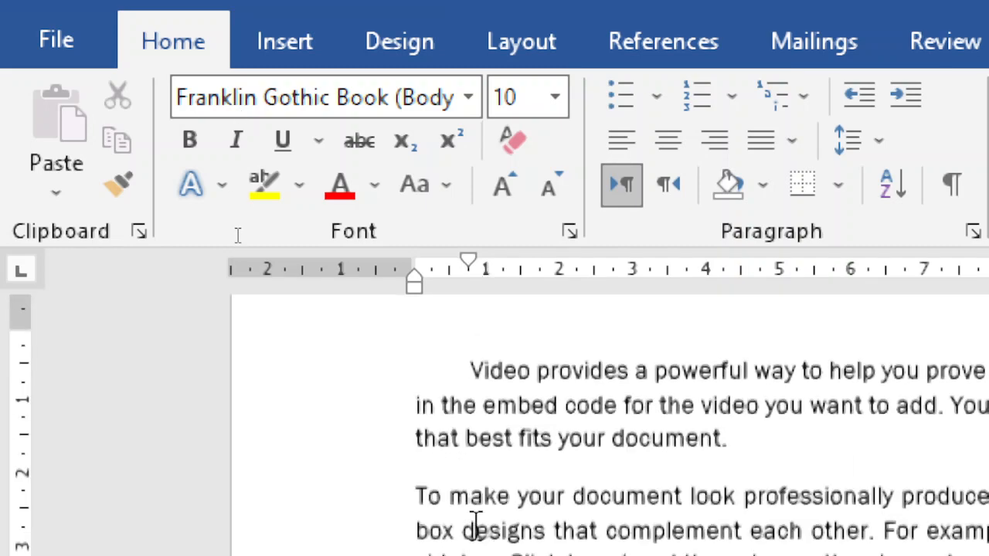
{"action": "scroll", "coordinate": [471, 419], "scroll_direction": "up", "scroll_amount": 3}
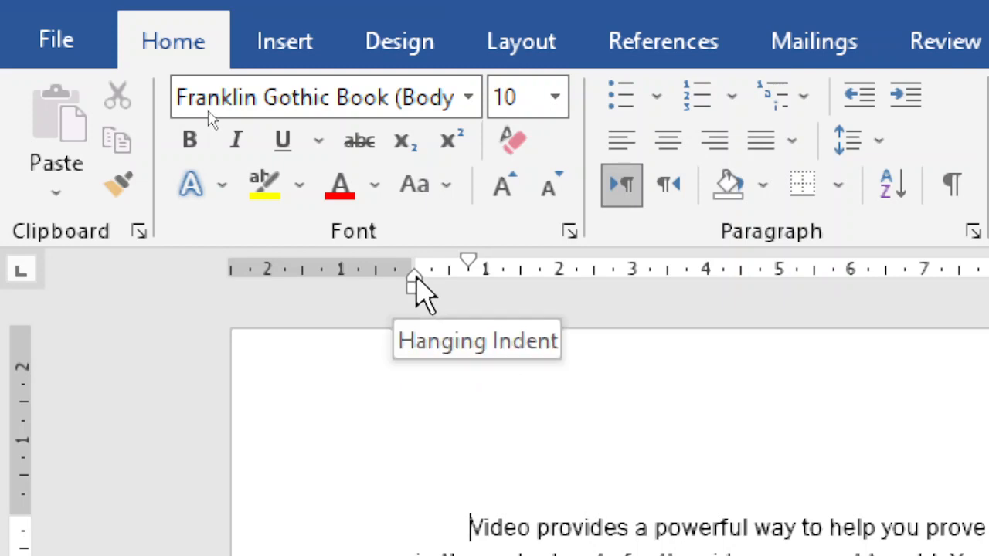
- Move the first paragraph's hanging indent about 0.25 cm outside the margin, and shift its whole left indent back to 0
{"action": "left_click_drag", "start_coordinate": [415, 277], "coordinate": [492, 292]}
{"action": "mouse_move", "coordinate": [546, 292]}
{"action": "left_mouse_down"}
{"action": "mouse_move", "coordinate": [644, 305]}
{"action": "mouse_move", "coordinate": [507, 311]}
{"action": "mouse_move", "coordinate": [687, 338]}
{"action": "mouse_move", "coordinate": [570, 343]}
{"action": "mouse_move", "coordinate": [579, 347]}
{"action": "mouse_move", "coordinate": [752, 360]}
{"action": "mouse_move", "coordinate": [580, 360]}
{"action": "mouse_move", "coordinate": [667, 364]}
{"action": "mouse_move", "coordinate": [654, 379]}
{"action": "mouse_move", "coordinate": [283, 397]}
{"action": "mouse_move", "coordinate": [439, 402]}
{"action": "mouse_move", "coordinate": [353, 404]}
{"action": "mouse_move", "coordinate": [417, 388]}
{"action": "mouse_move", "coordinate": [611, 409]}
{"action": "mouse_move", "coordinate": [397, 427]}
{"action": "left_mouse_up"}
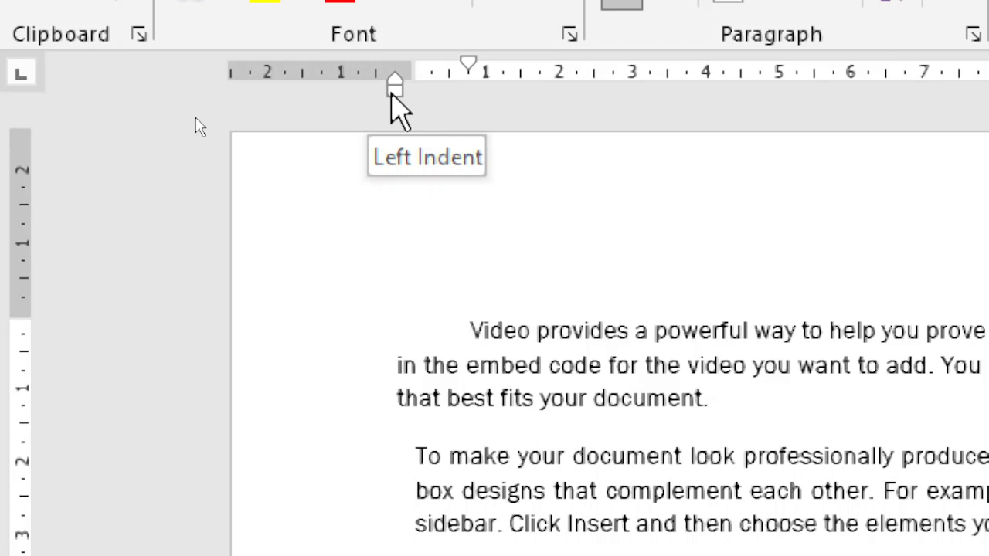
{"action": "mouse_move", "coordinate": [392, 94]}
{"action": "left_mouse_down"}
{"action": "mouse_move", "coordinate": [698, 143]}
{"action": "mouse_move", "coordinate": [539, 149]}
{"action": "mouse_move", "coordinate": [389, 172]}
{"action": "mouse_move", "coordinate": [719, 170]}
{"action": "mouse_move", "coordinate": [424, 188]}
{"action": "mouse_move", "coordinate": [344, 203]}
{"action": "mouse_move", "coordinate": [442, 203]}
{"action": "mouse_move", "coordinate": [417, 216]}
{"action": "left_mouse_up"}
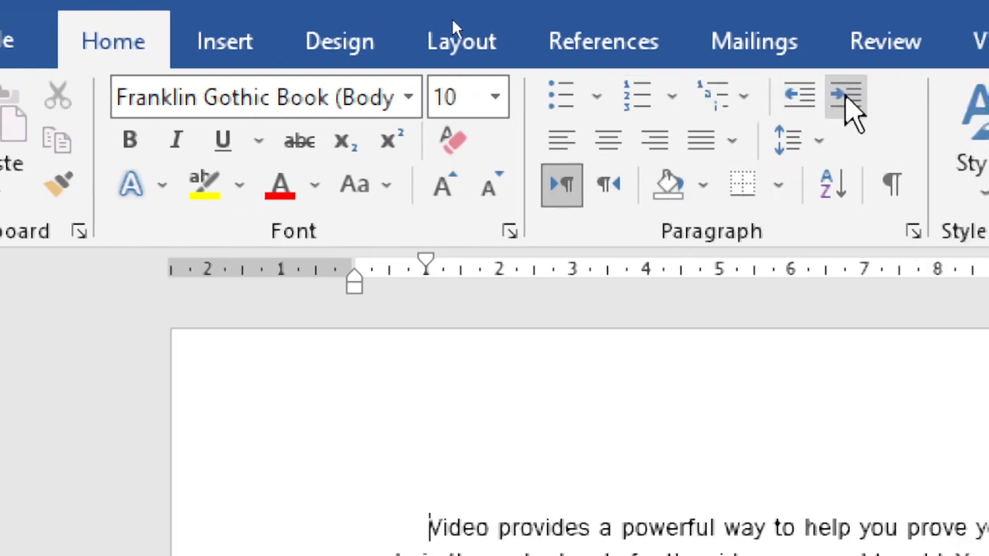
- Try increasing the first paragraph's indent by up to two levels and decrease it back to the margin
{"action": "left_click", "coordinate": [847, 98]}
{"action": "left_click", "coordinate": [848, 98]}
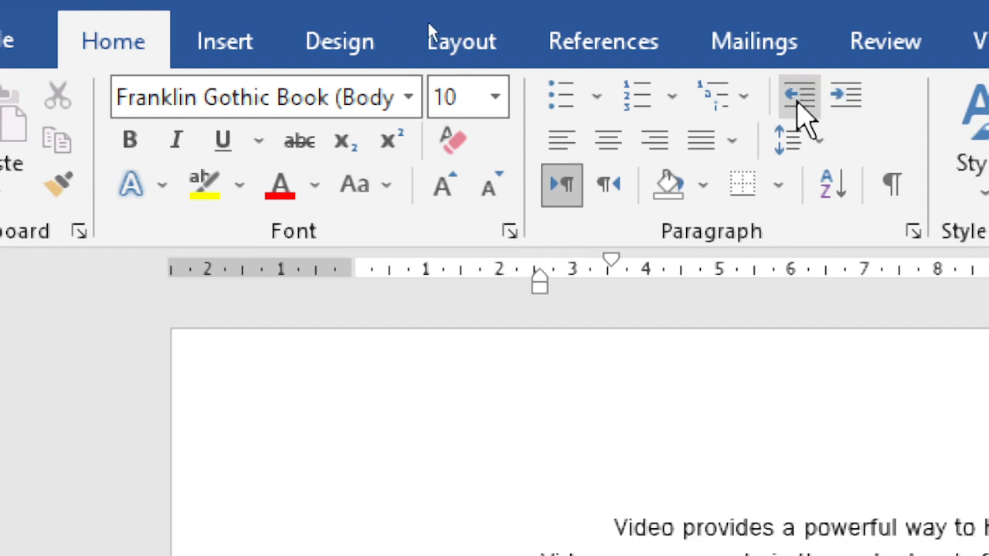
{"action": "left_click", "coordinate": [800, 98]}
{"action": "left_click", "coordinate": [799, 98]}
{"action": "left_click", "coordinate": [847, 98]}
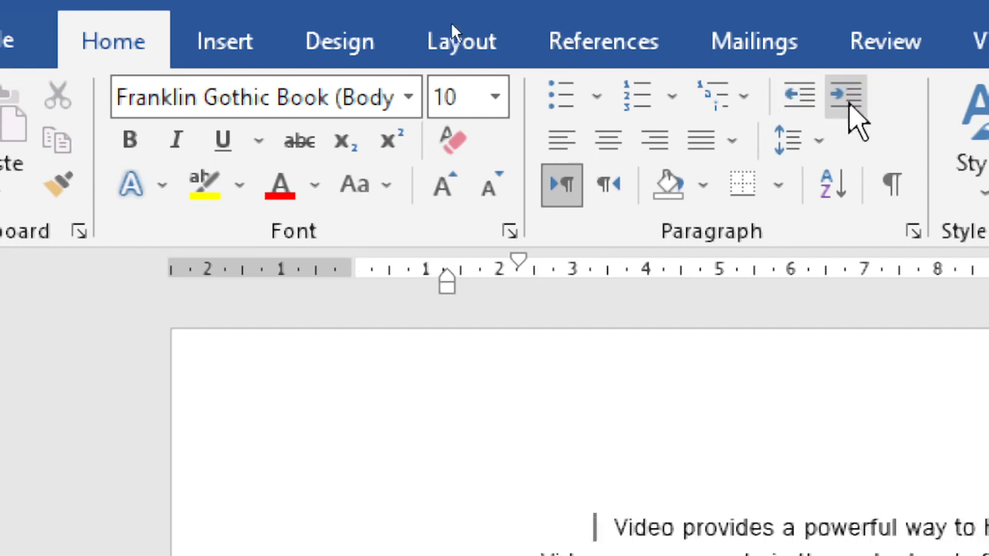
{"action": "left_click", "coordinate": [799, 98]}
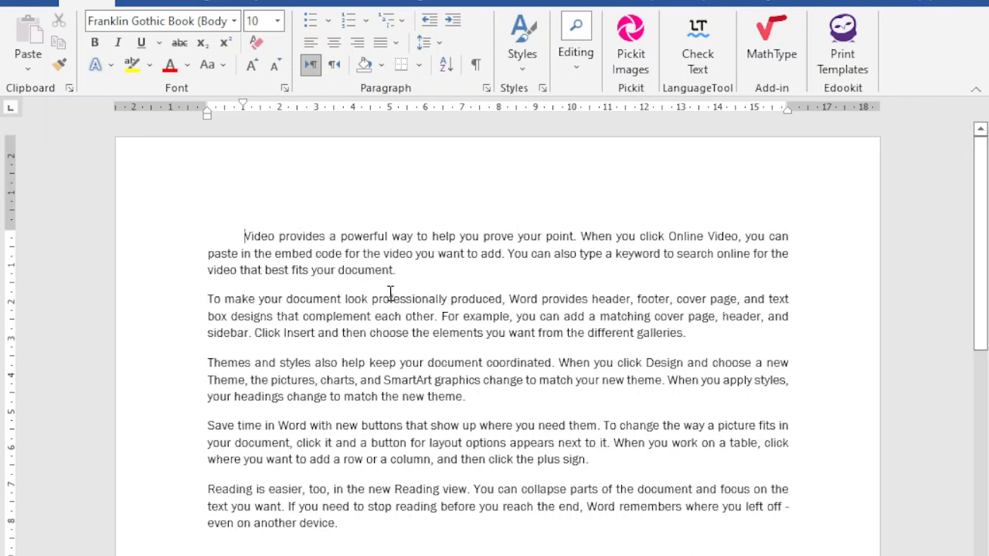
- Select the first two paragraphs and apply 1.15 line spacing to them
{"action": "left_click_drag", "start_coordinate": [694, 334], "coordinate": [214, 236]}
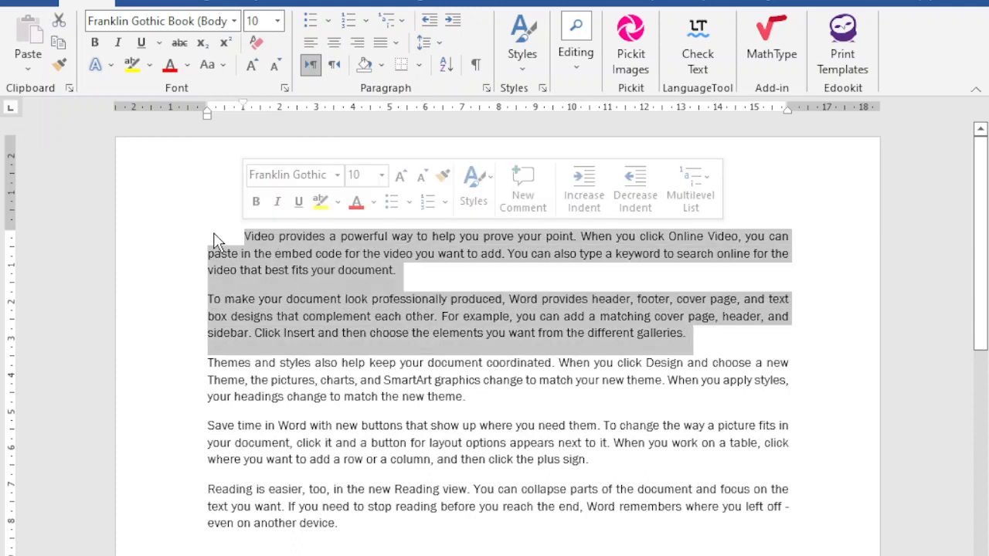
{"action": "left_click", "coordinate": [440, 41]}
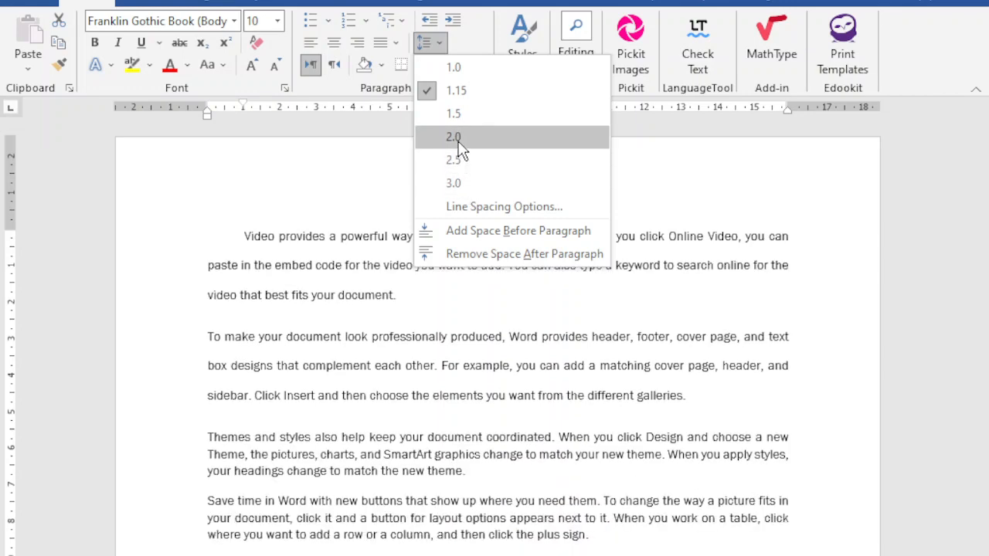
{"action": "left_click", "coordinate": [436, 87]}
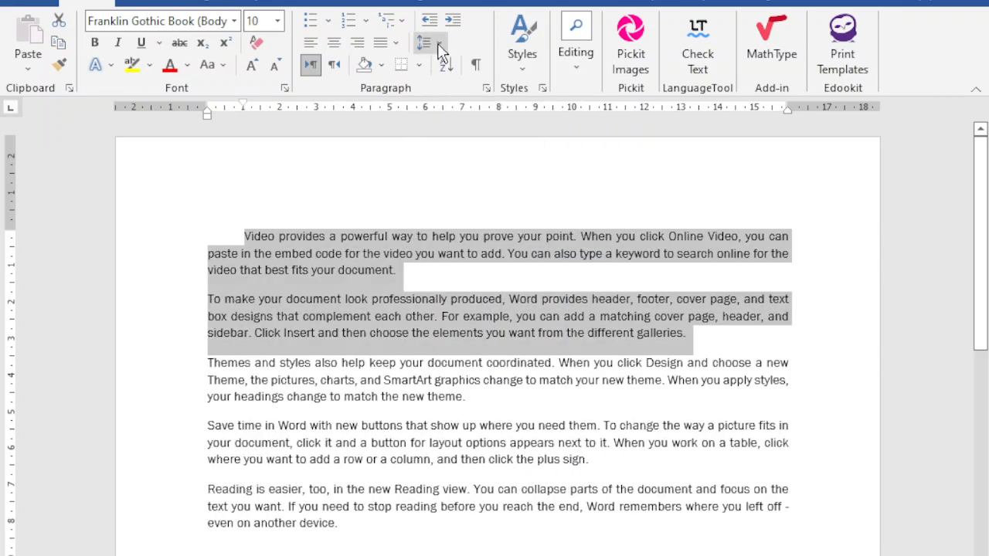
- Set the spacing of the two selected paragraphs to 12 pt before and 6 pt after through the line spacing options
{"action": "left_click", "coordinate": [440, 47]}
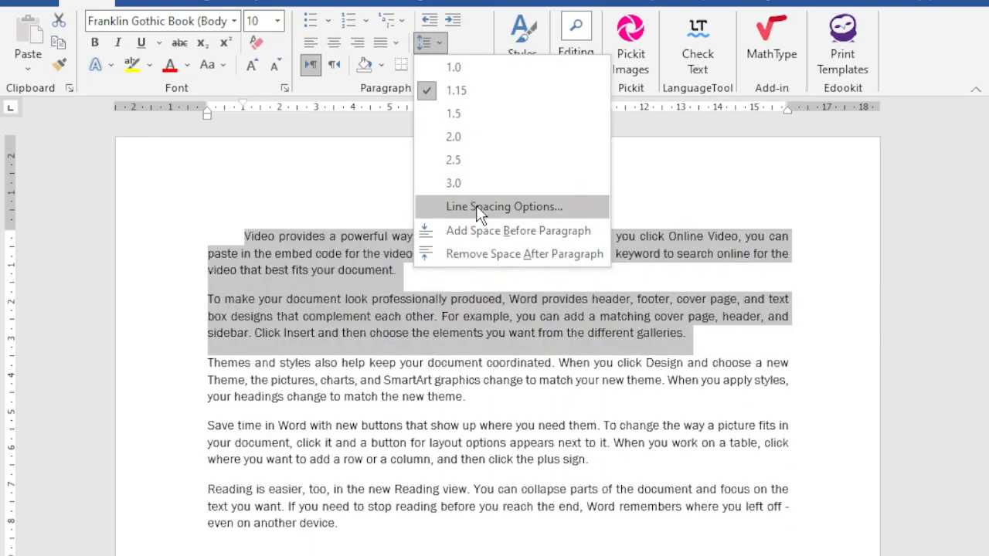
{"action": "left_click", "coordinate": [479, 208]}
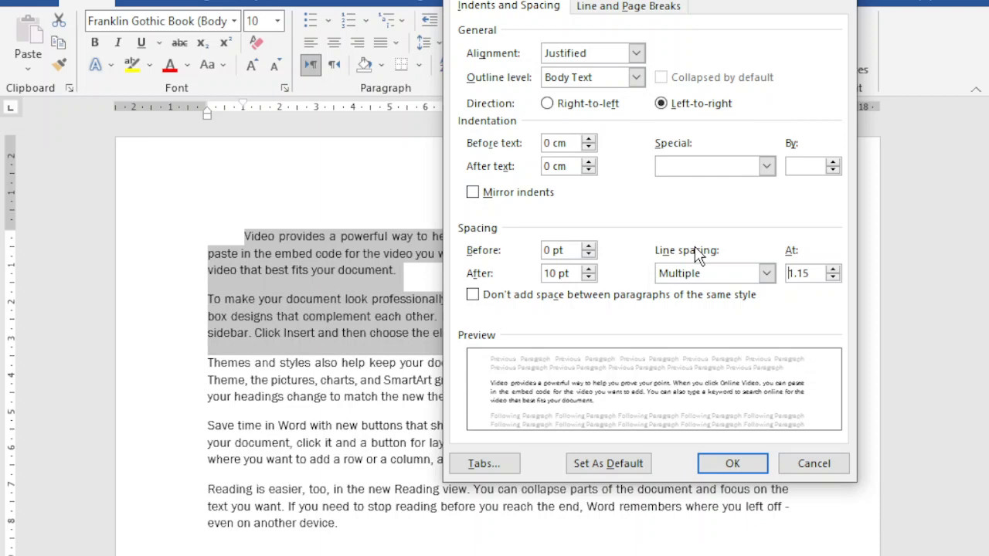
{"action": "left_click", "coordinate": [588, 247]}
{"action": "left_click", "coordinate": [589, 248]}
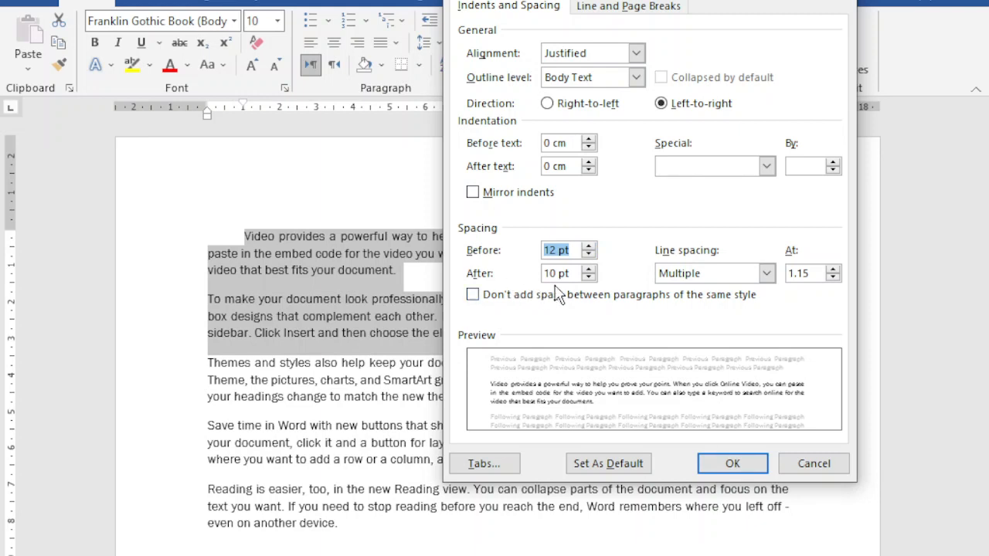
{"action": "left_click", "coordinate": [588, 278]}
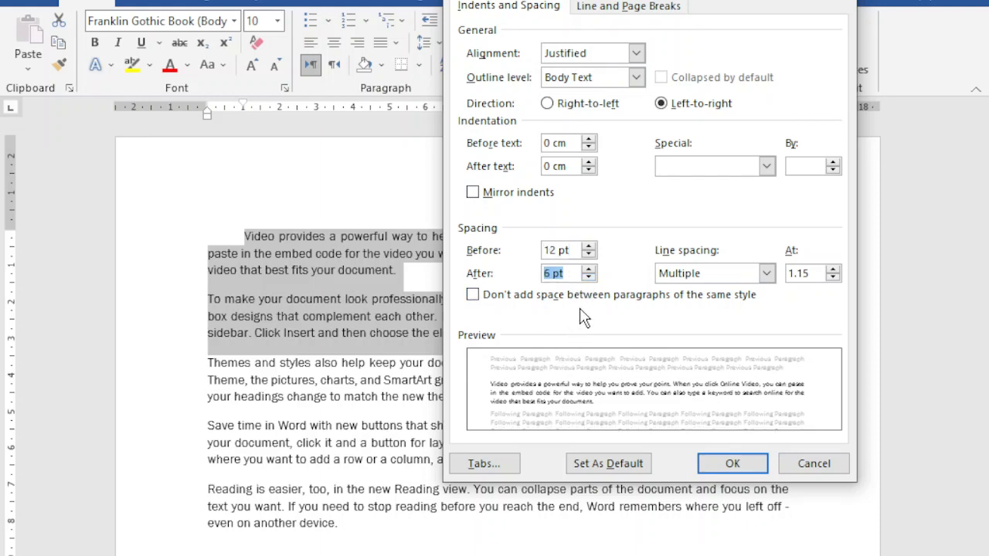
{"action": "left_click", "coordinate": [732, 464]}
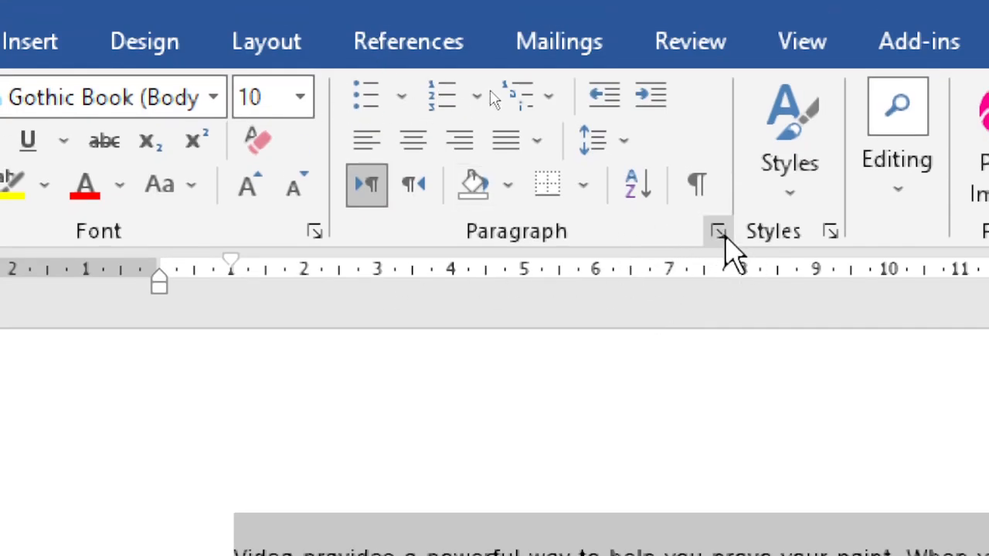
- Review the Indents and Spacing settings of the two selected paragraphs, close them and deselect the text
{"action": "left_click", "coordinate": [719, 232]}
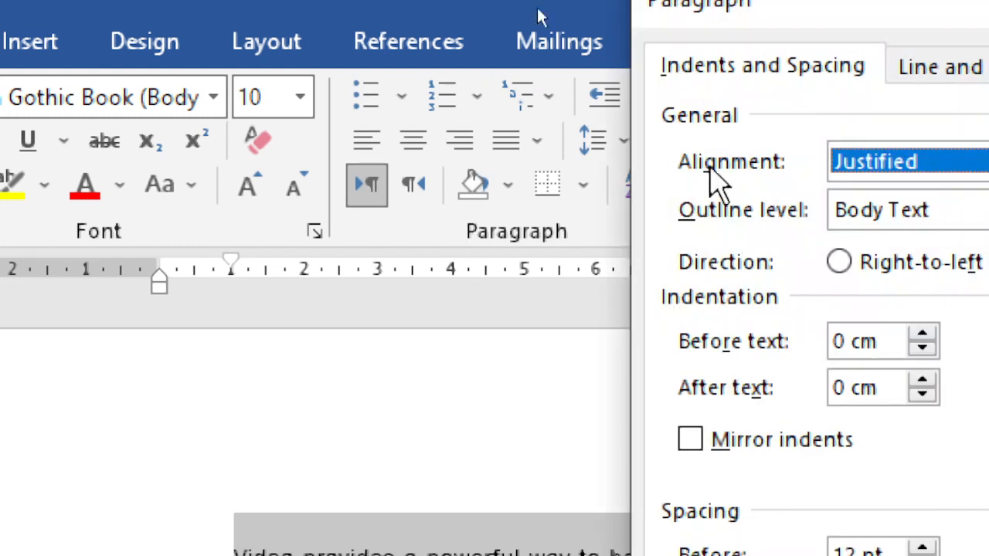
{"action": "left_click_drag", "start_coordinate": [918, 18], "coordinate": [613, 0]}
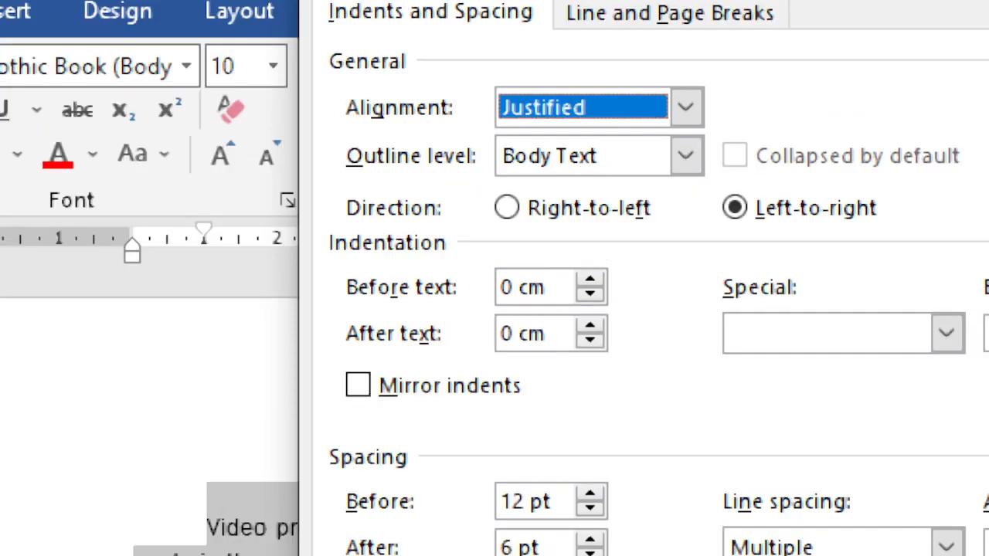
{"action": "key", "text": "Return"}
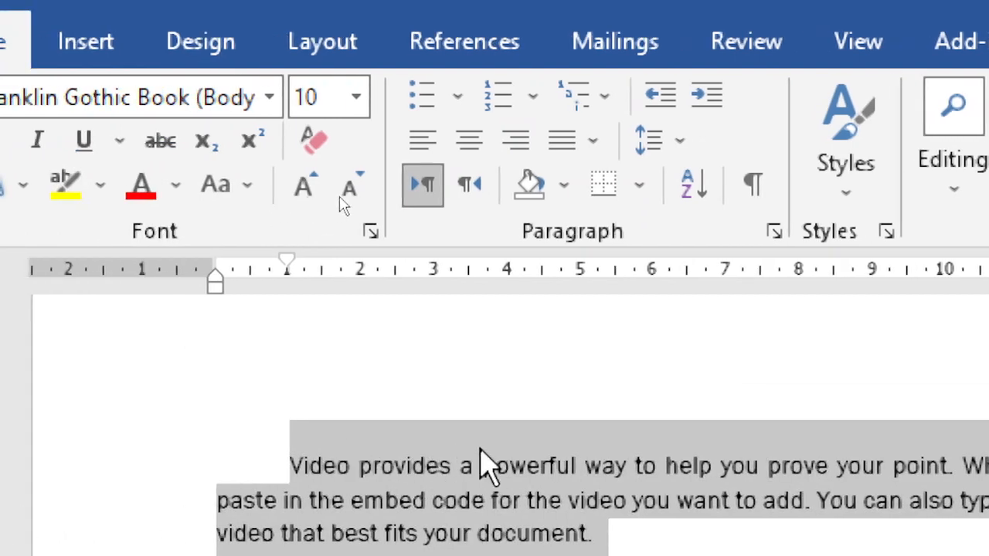
{"action": "scroll", "coordinate": [486, 459], "scroll_direction": "down", "scroll_amount": 1}
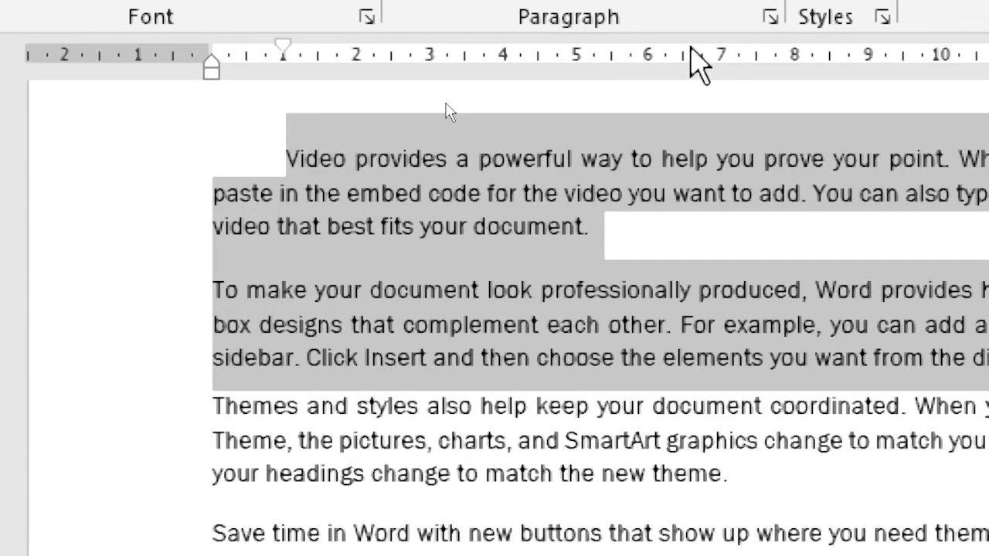
{"action": "left_click", "coordinate": [603, 233]}
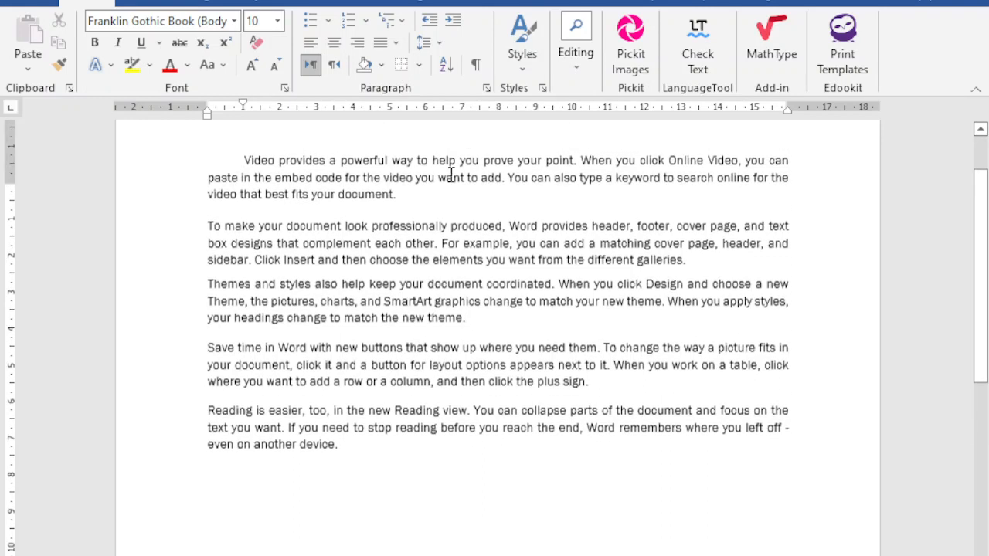
{"action": "scroll", "coordinate": [452, 178], "scroll_direction": "up", "scroll_amount": 2}
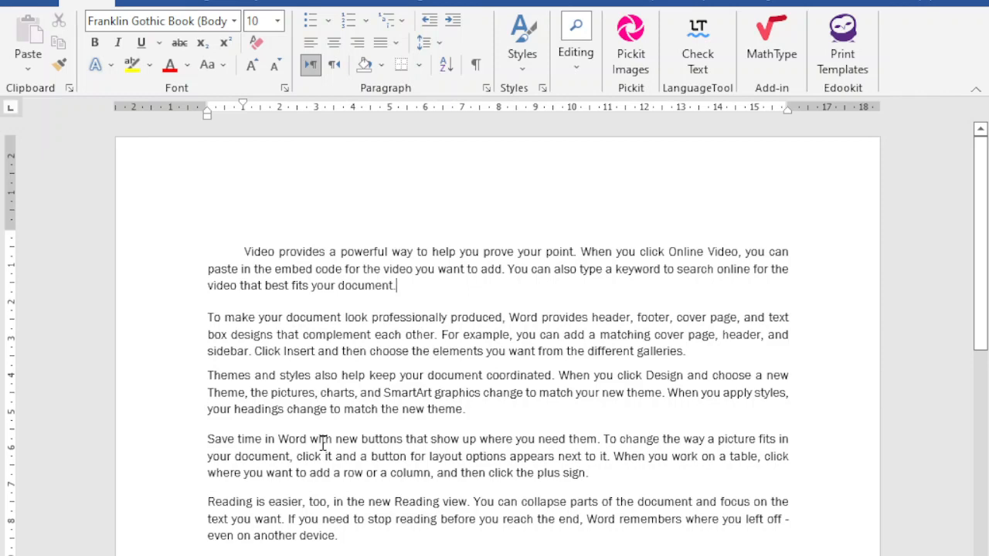
{"action": "left_click", "coordinate": [448, 66]}
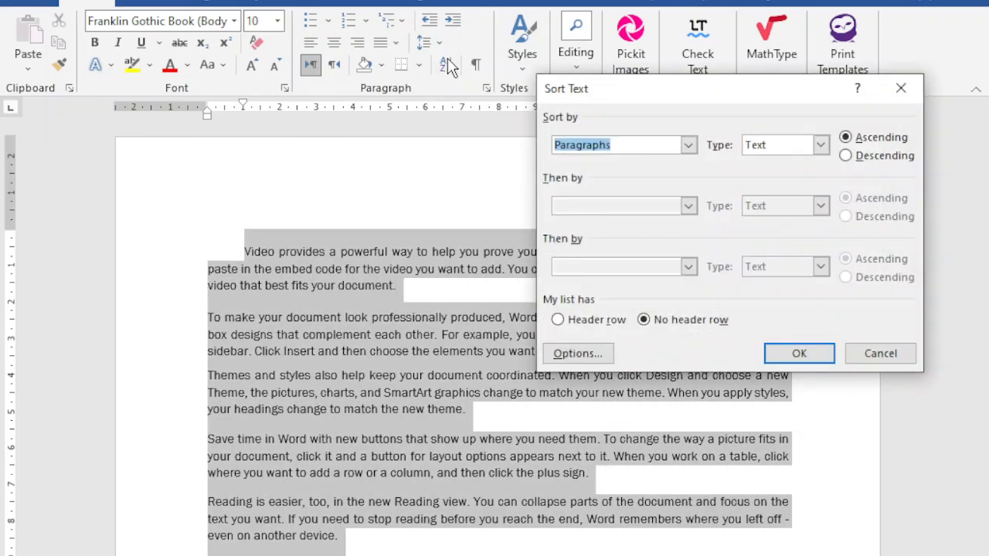
{"action": "left_click", "coordinate": [908, 358]}
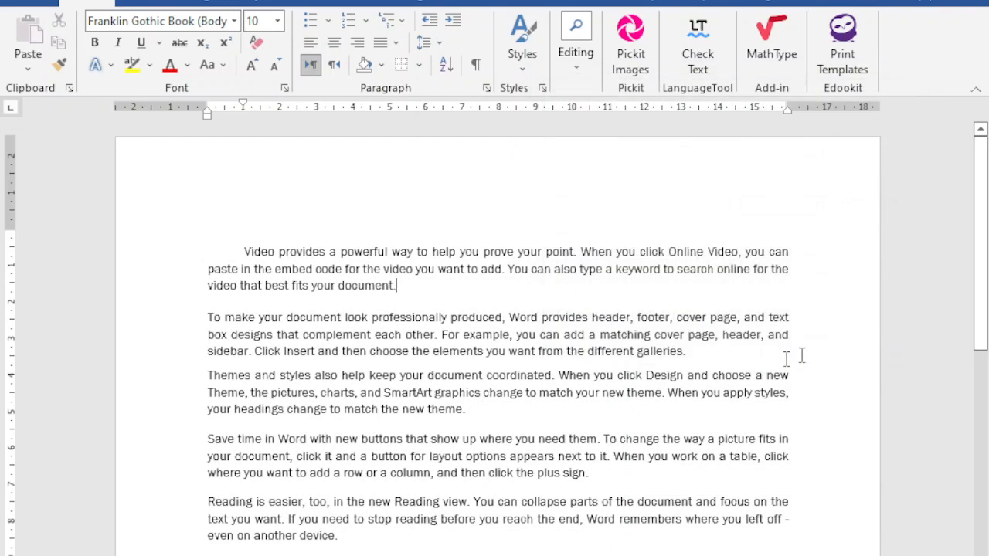
- Sort the first three paragraphs by Paragraphs as Text in ascending order, and deselect them
{"action": "left_click", "coordinate": [489, 430]}
{"action": "left_click_drag", "start_coordinate": [467, 411], "coordinate": [224, 241]}
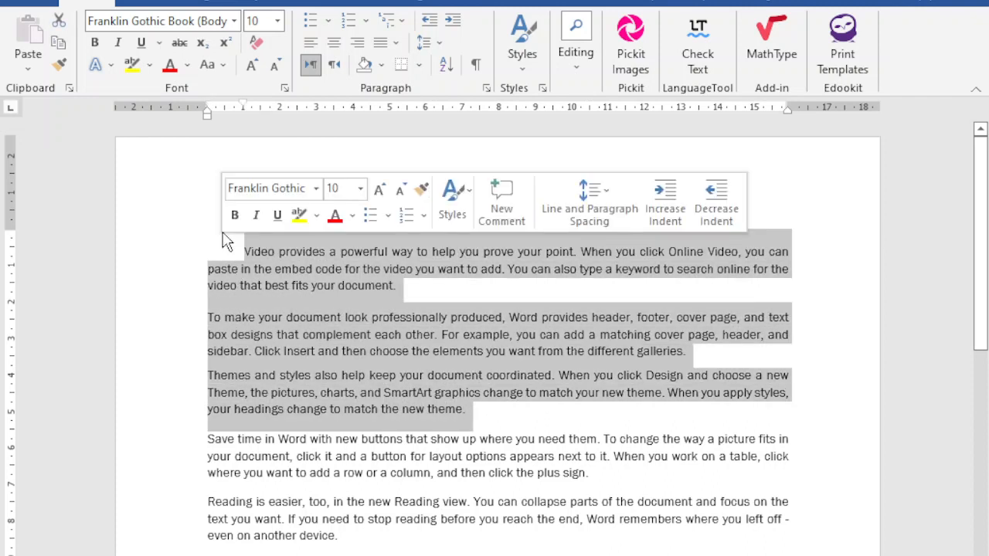
{"action": "left_click", "coordinate": [446, 66]}
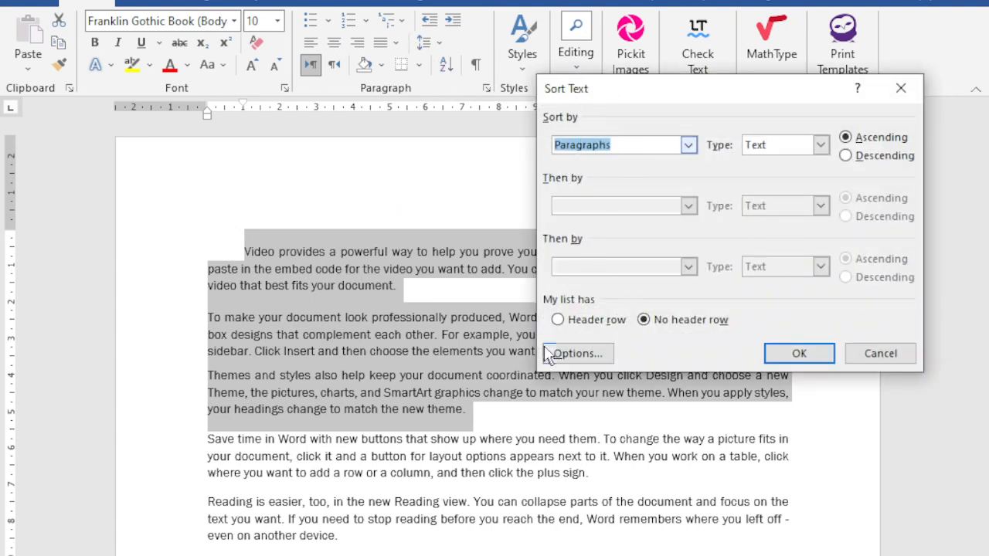
{"action": "left_click", "coordinate": [688, 146]}
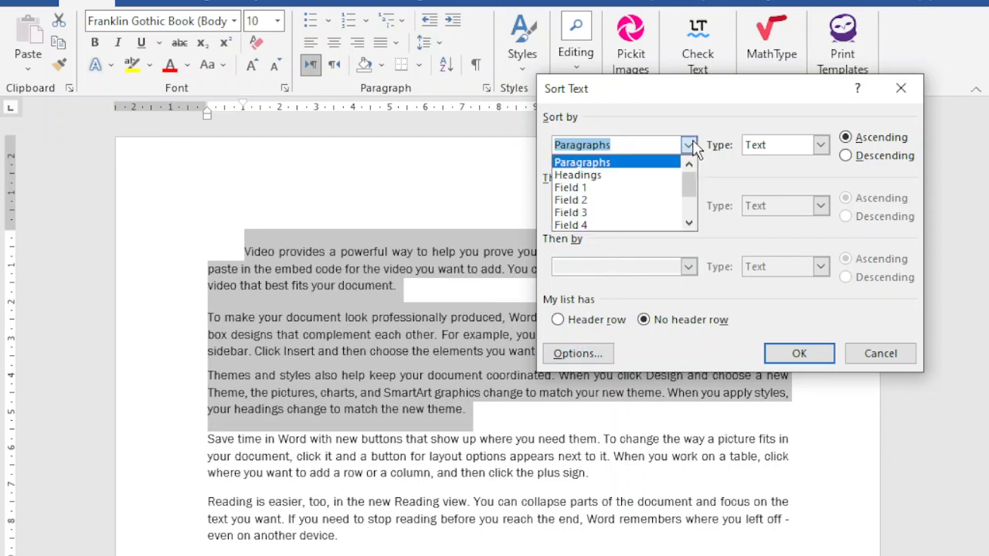
{"action": "left_click", "coordinate": [589, 163]}
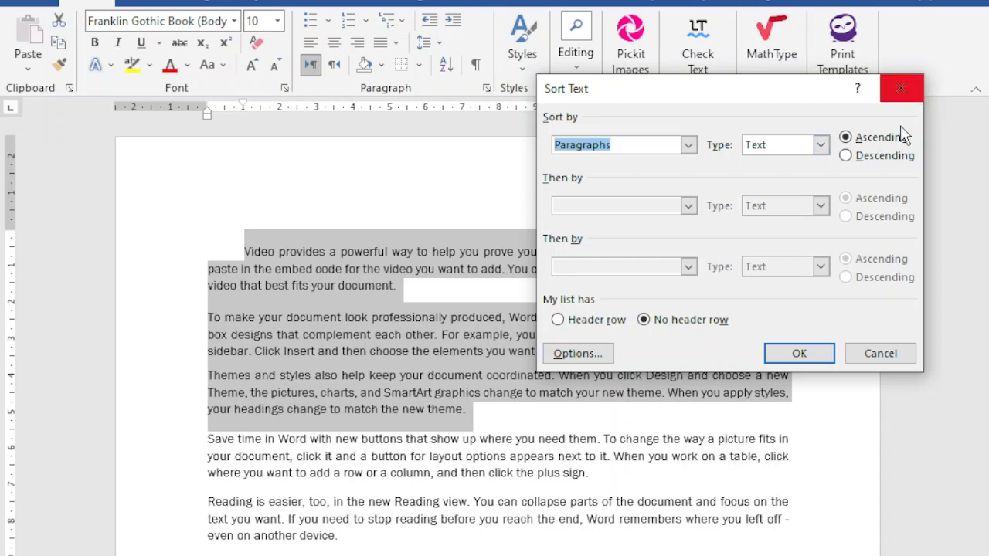
{"action": "left_click", "coordinate": [821, 146]}
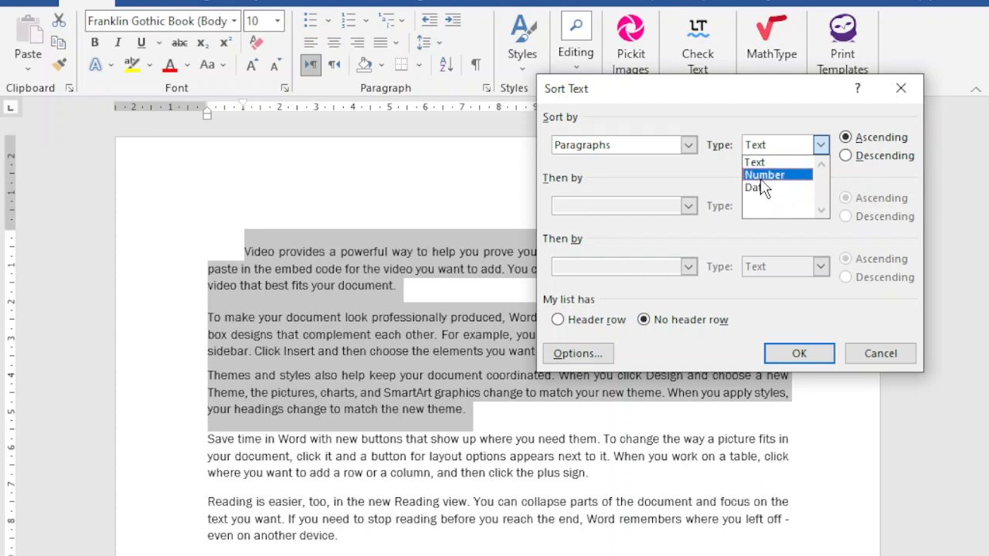
{"action": "left_click", "coordinate": [783, 108]}
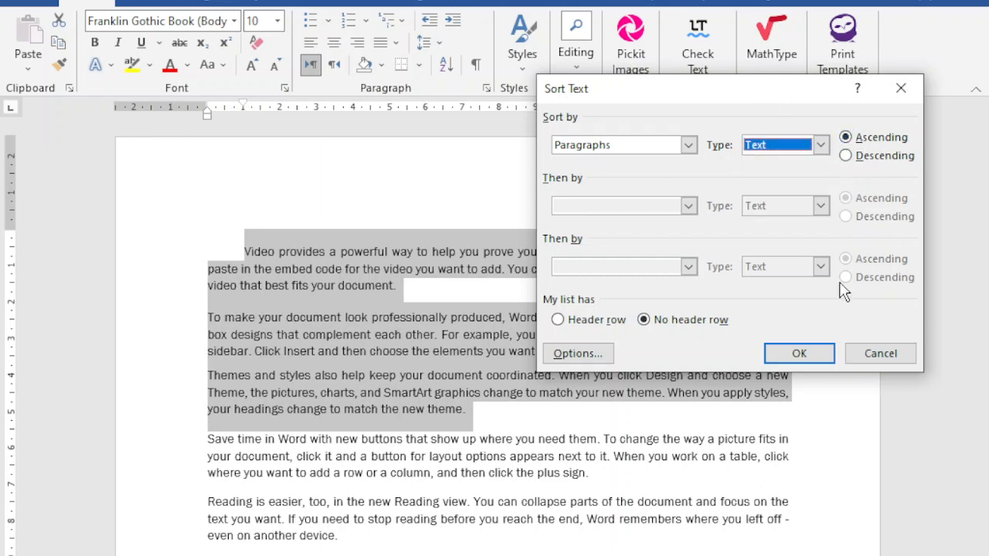
{"action": "left_click", "coordinate": [789, 357]}
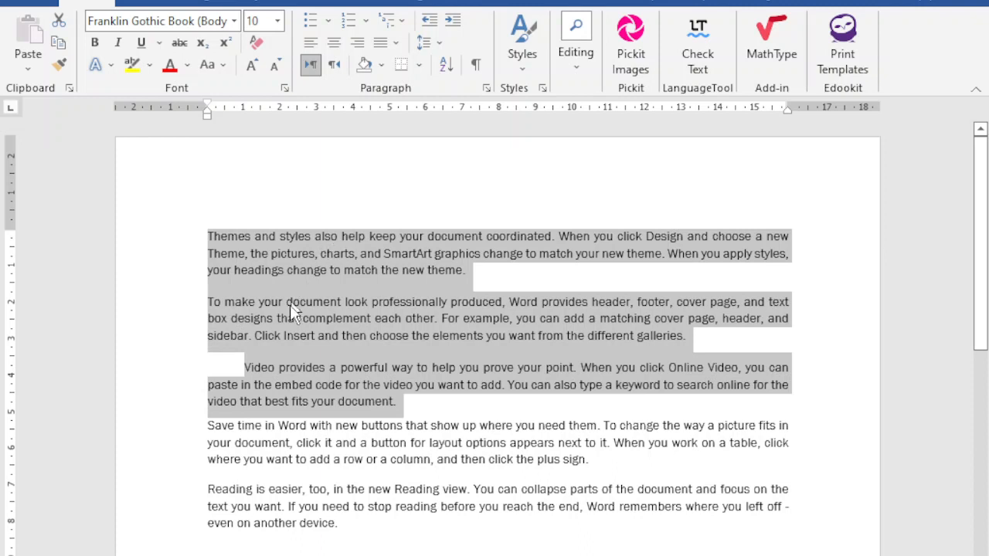
{"action": "scroll", "coordinate": [232, 351], "scroll_direction": "down", "scroll_amount": 3}
{"action": "scroll", "coordinate": [232, 349], "scroll_direction": "up", "scroll_amount": 3}
{"action": "left_click", "coordinate": [313, 395]}
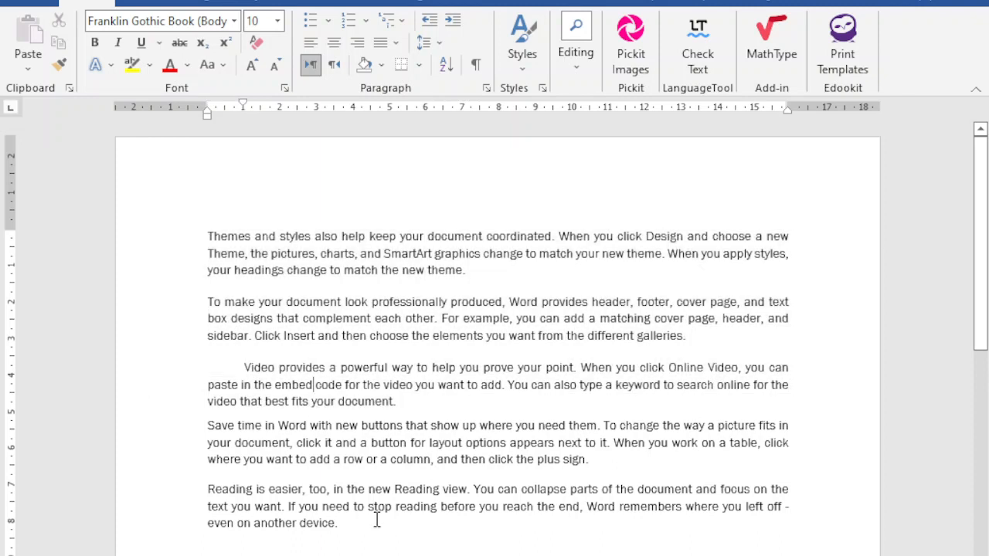
- Add a list of four first names on separate lines below the last paragraph
{"action": "left_click", "coordinate": [360, 533]}
{"action": "key", "text": "Return"}
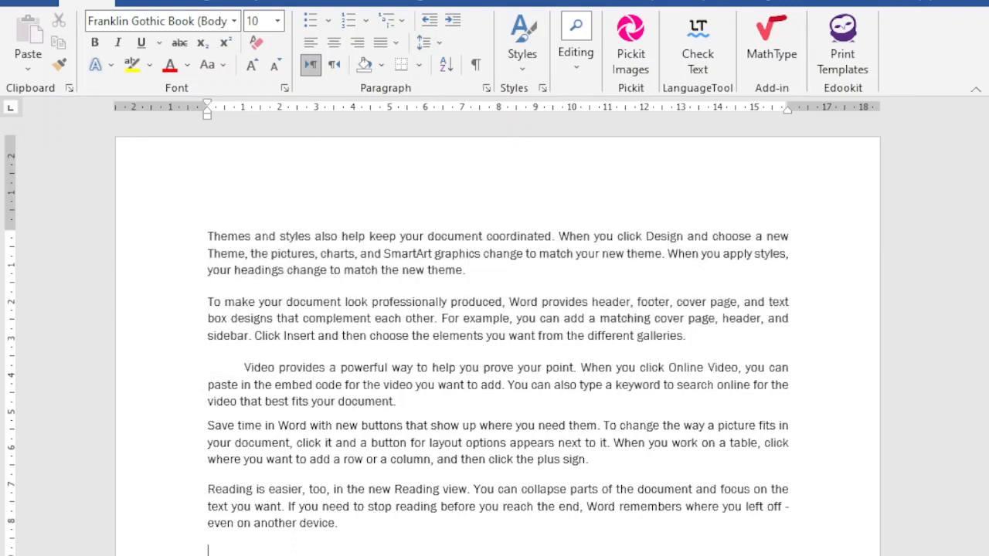
{"action": "type", "text": "a"}
{"action": "key", "text": "BackSpace"}
{"action": "type", "text": "Zeshan"}
- Sort the four listed names by paragraph as text, first in ascending and then in descending order
{"action": "scroll", "coordinate": [497, 340], "scroll_direction": "down", "scroll_amount": 1}
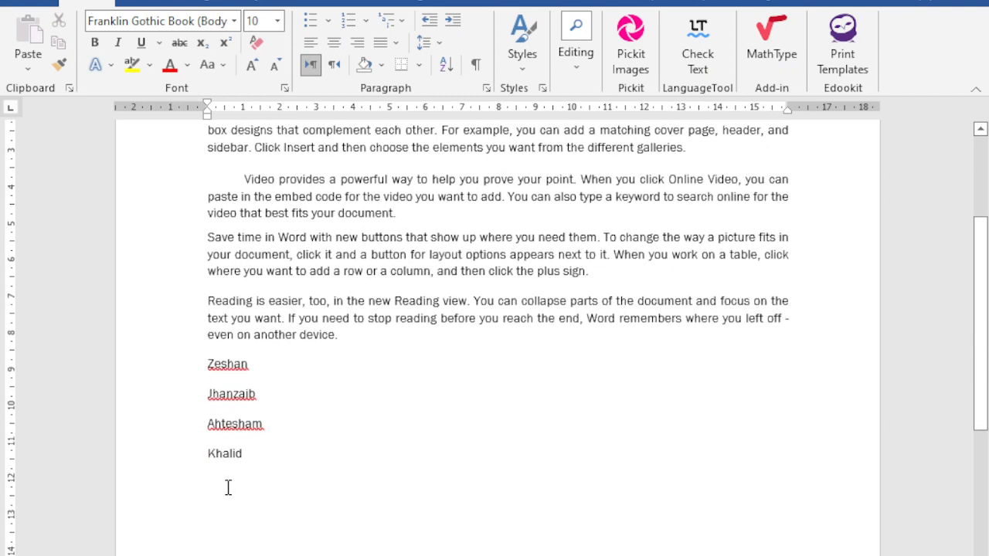
{"action": "left_click_drag", "start_coordinate": [272, 473], "coordinate": [217, 371]}
{"action": "left_click", "coordinate": [446, 67]}
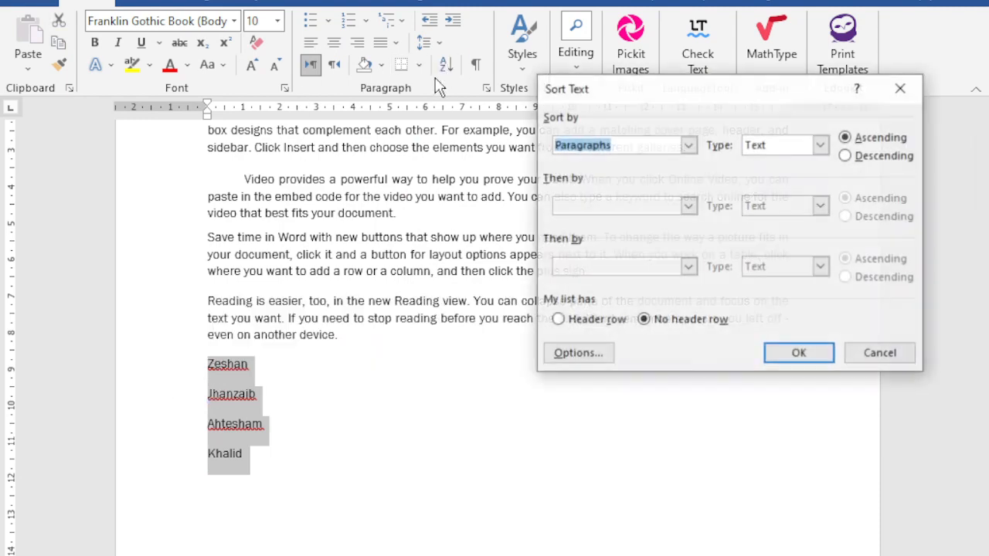
{"action": "left_click", "coordinate": [816, 351]}
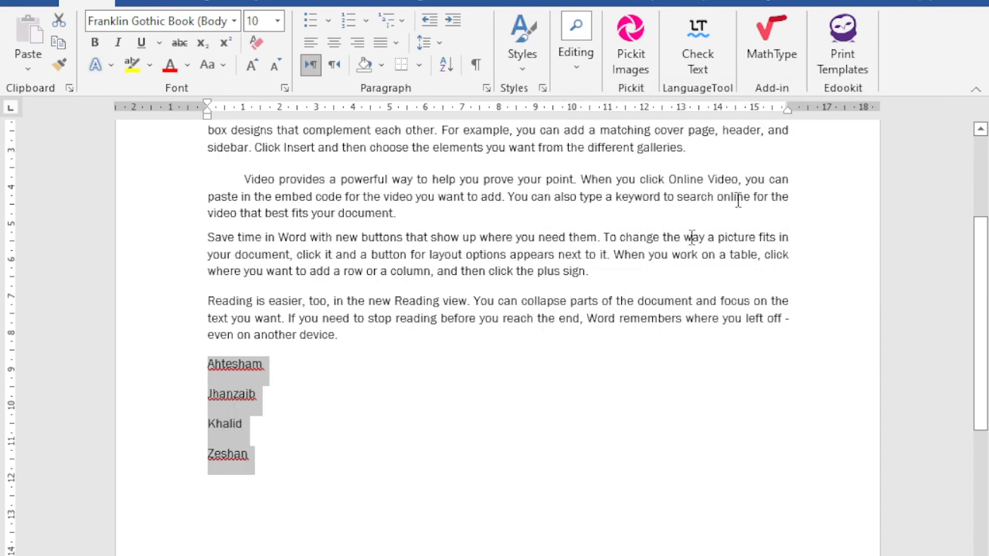
{"action": "left_click", "coordinate": [446, 66]}
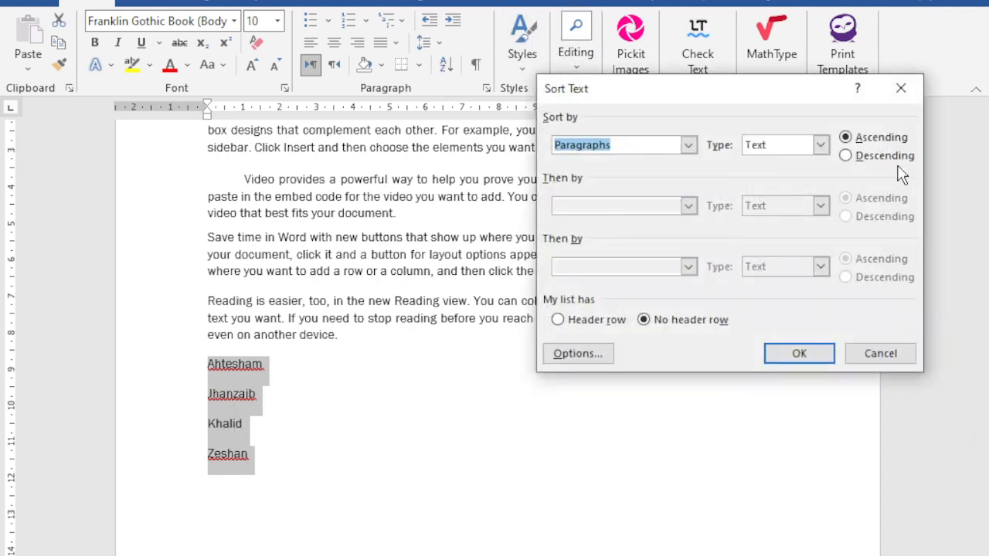
{"action": "left_click", "coordinate": [863, 157]}
{"action": "left_click", "coordinate": [791, 355]}
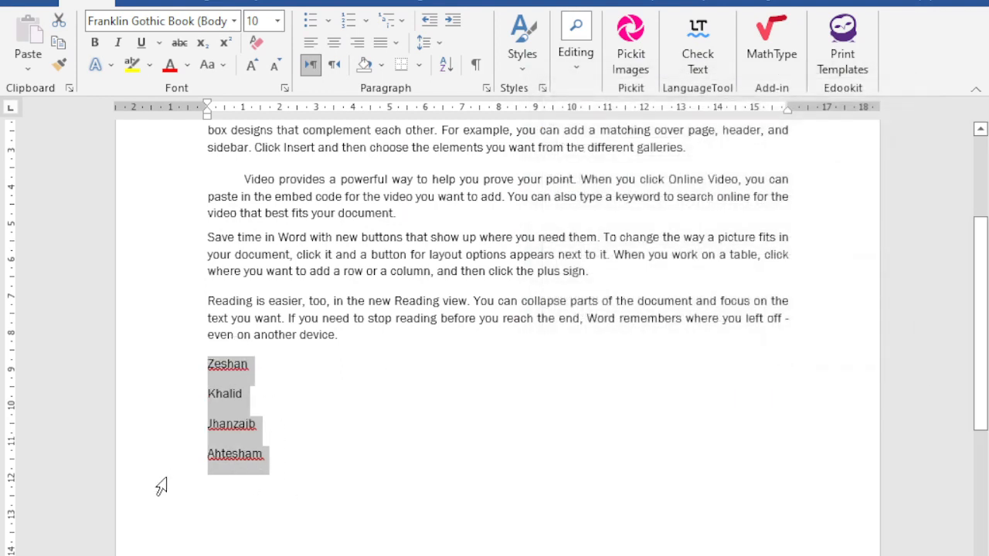
- Enter the numbers 1 to 9 on separate lines below the last name in the list
{"action": "left_click", "coordinate": [266, 464]}
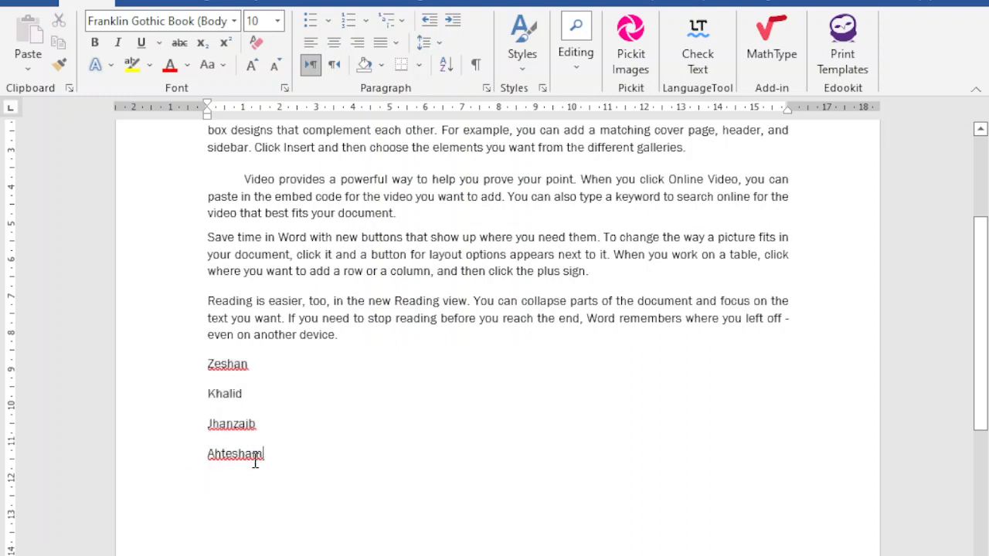
{"action": "key", "text": "Return"}
{"action": "type", "text": "1"}
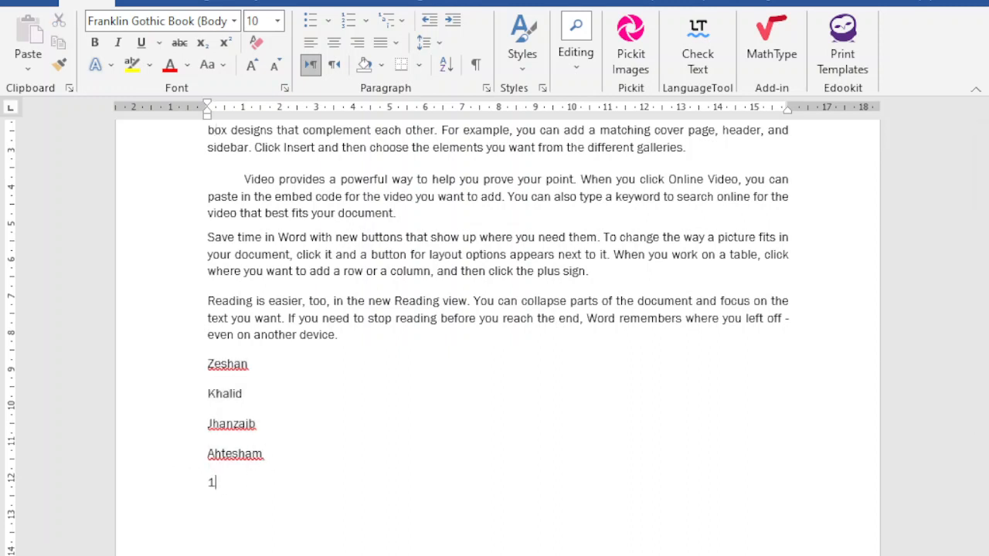
{"action": "key", "text": "Return"}
{"action": "type", "text": "2"}
{"action": "key", "text": "Return"}
{"action": "type", "text": "3"}
{"action": "key", "text": "Return"}
{"action": "type", "text": "4"}
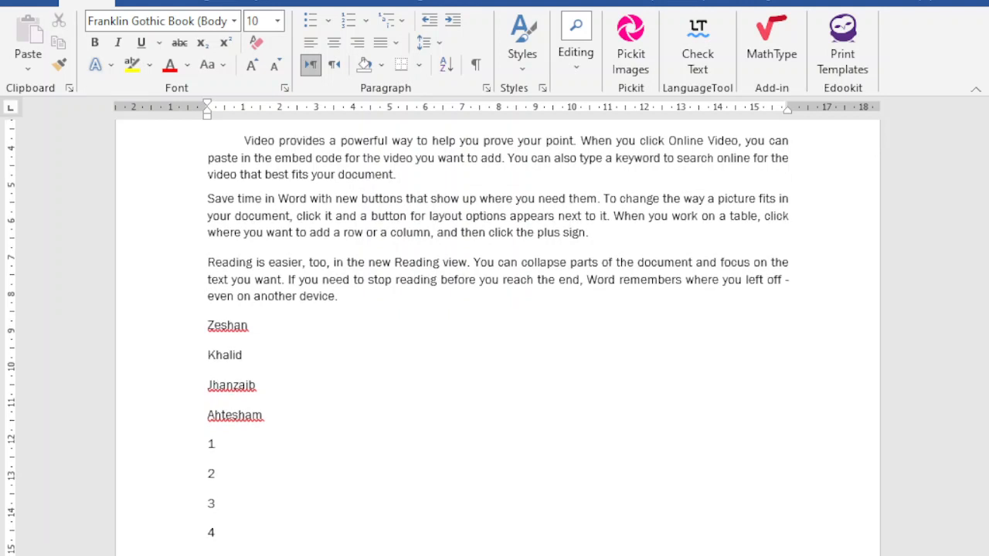
{"action": "key", "text": "Return"}
{"action": "type", "text": "5"}
{"action": "key", "text": "Return"}
{"action": "type", "text": "6"}
{"action": "key", "text": "Return"}
{"action": "type", "text": "7"}
{"action": "key", "text": "Return"}
{"action": "type", "text": "8"}
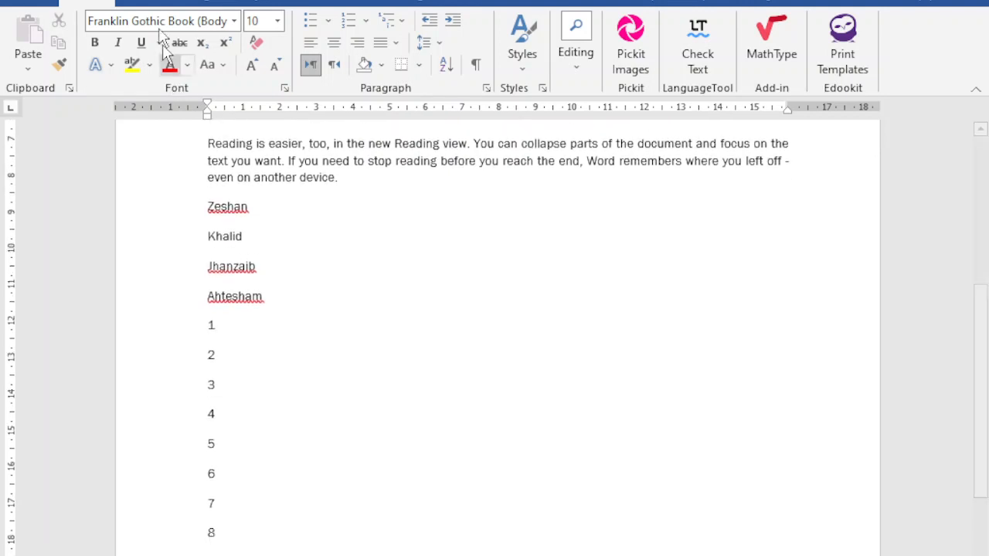
- Sort the list of numbers 1 to 9 by paragraph with the Text type in ascending order
{"action": "scroll", "coordinate": [280, 206], "scroll_direction": "up", "scroll_amount": 2}
{"action": "scroll", "coordinate": [281, 205], "scroll_direction": "down", "scroll_amount": 3}
{"action": "left_click_drag", "start_coordinate": [250, 537], "coordinate": [163, 293]}
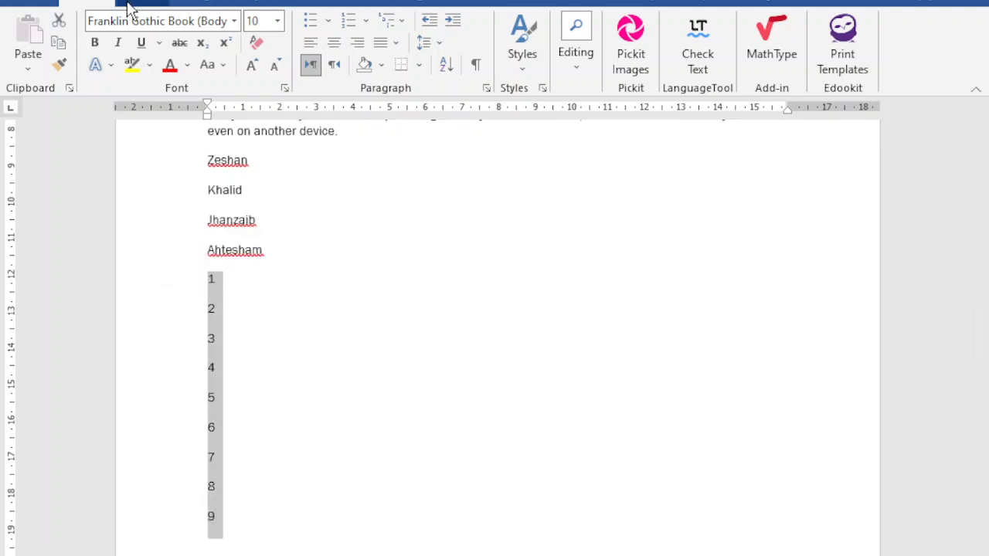
{"action": "left_click", "coordinate": [446, 65]}
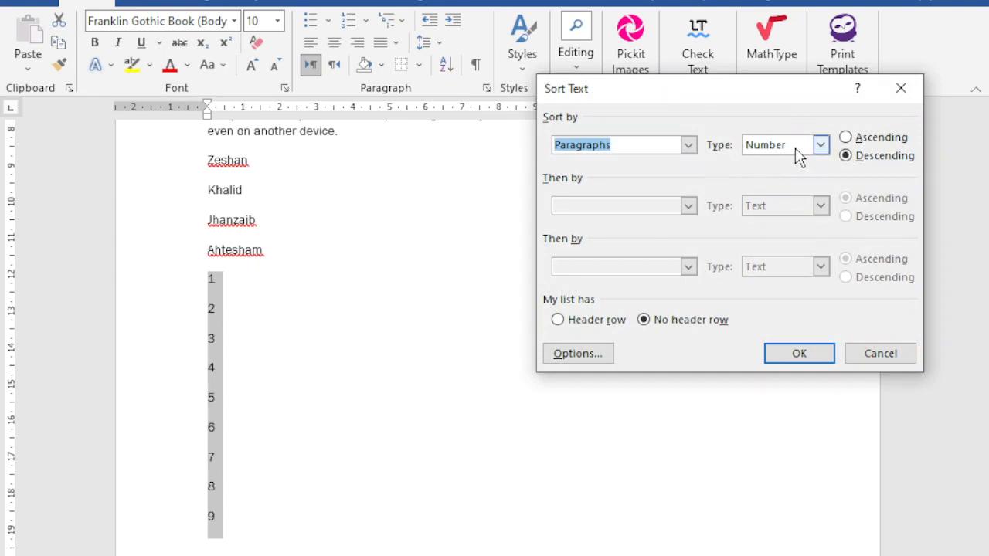
{"action": "left_click", "coordinate": [820, 145]}
{"action": "left_click", "coordinate": [759, 162]}
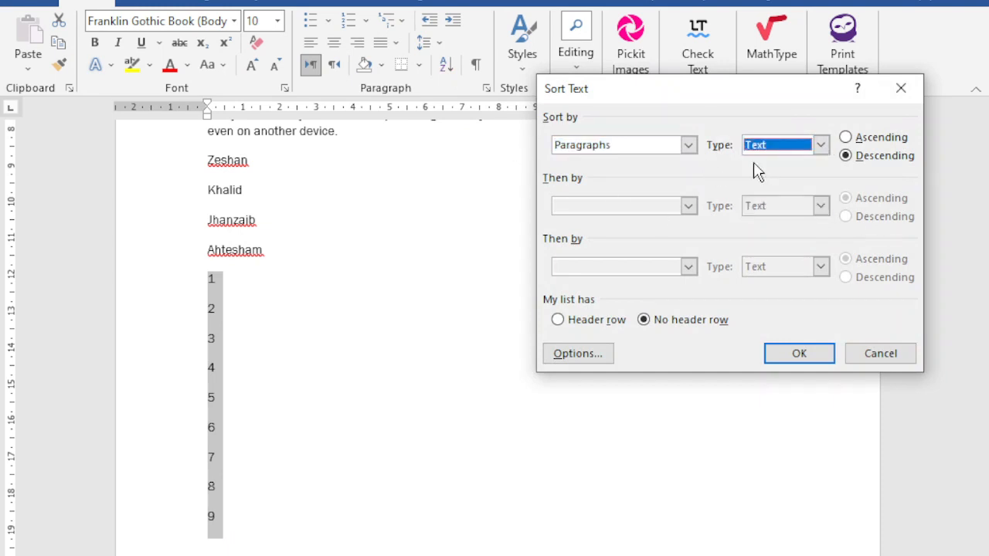
{"action": "left_click", "coordinate": [845, 138]}
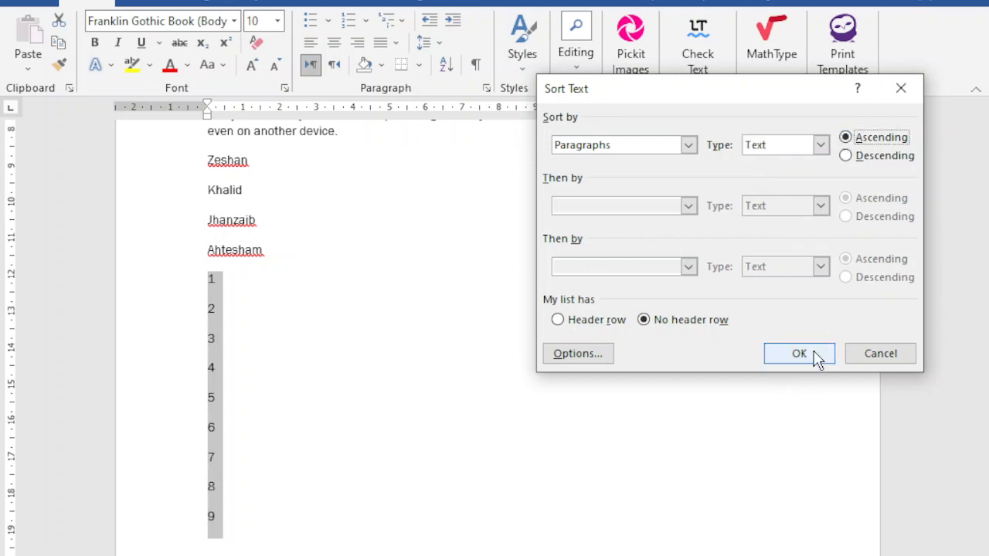
{"action": "left_click", "coordinate": [815, 356]}
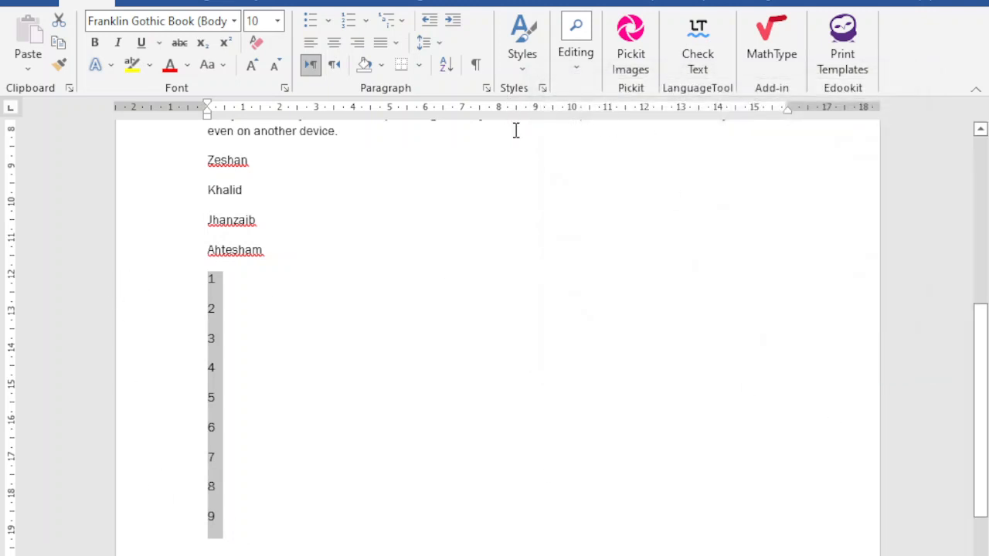
- Sort the same numbers by paragraph with the Number type in descending order and deselect them
{"action": "left_click", "coordinate": [447, 65]}
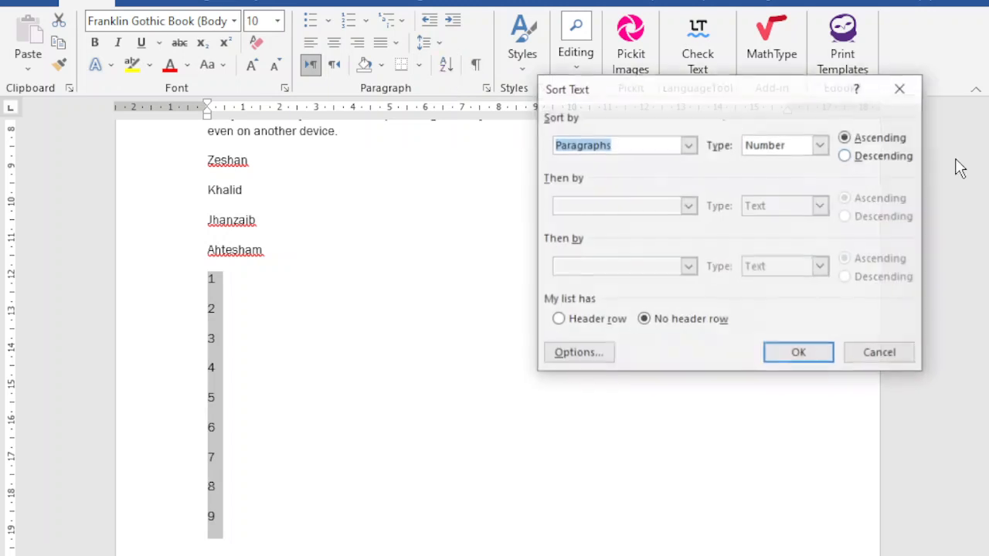
{"action": "left_click", "coordinate": [877, 157]}
{"action": "left_click", "coordinate": [817, 350]}
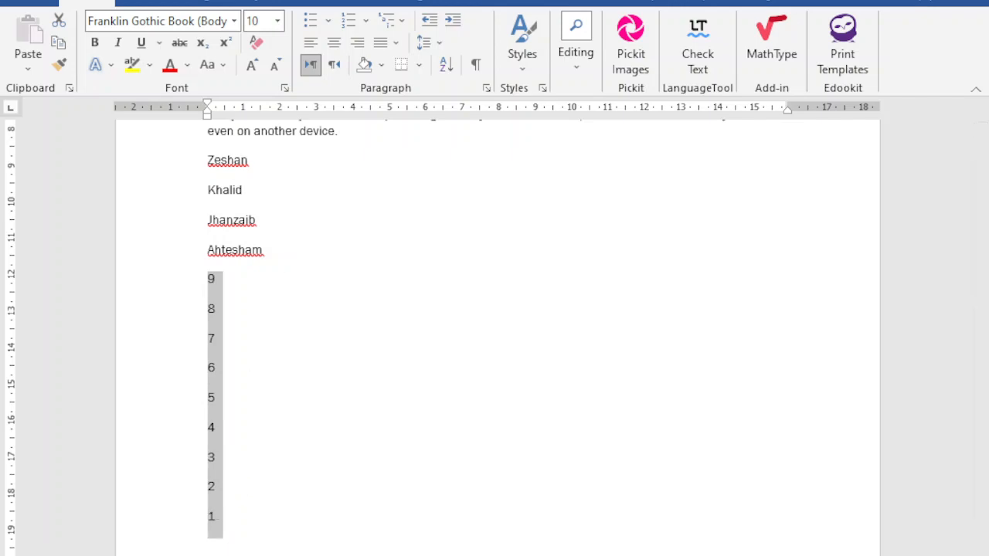
{"action": "left_click", "coordinate": [375, 392]}
- Delete the whole list of numbers below the names
{"action": "scroll", "coordinate": [226, 420], "scroll_direction": "up", "scroll_amount": 6}
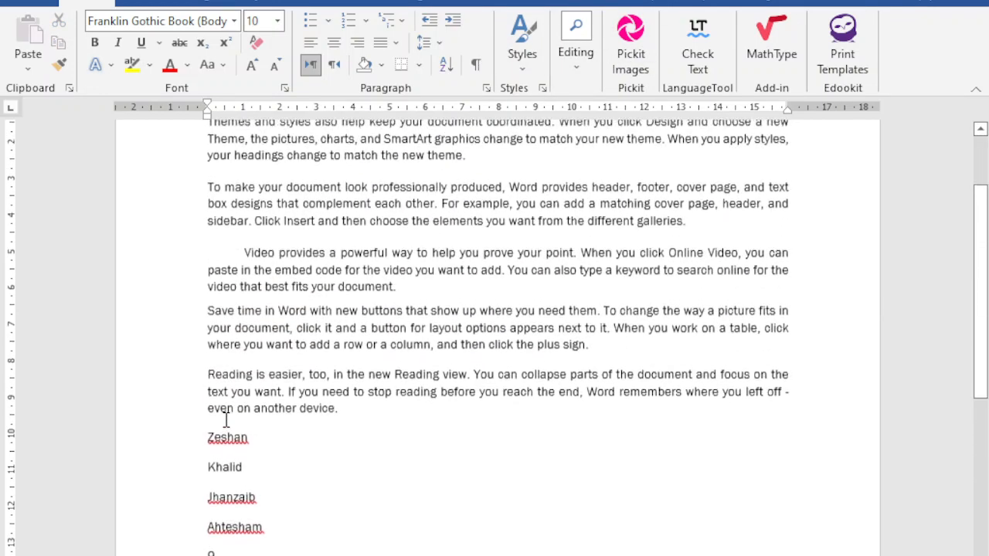
{"action": "scroll", "coordinate": [225, 419], "scroll_direction": "down", "scroll_amount": 8}
{"action": "left_click_drag", "start_coordinate": [227, 461], "coordinate": [162, 215]}
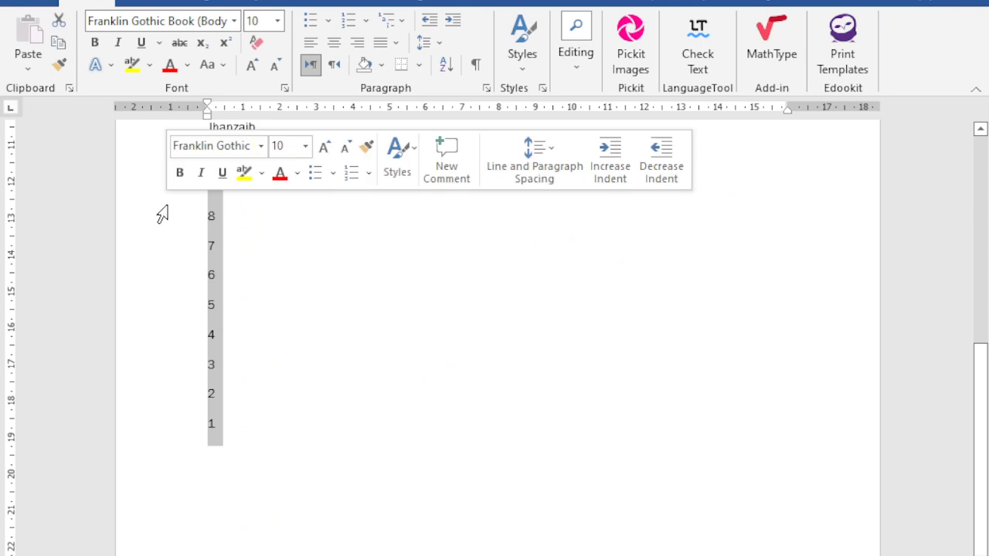
{"action": "key", "text": "Delete"}
- Below the list of names, add a "Name:" label followed by a tab-aligned first name
{"action": "scroll", "coordinate": [162, 214], "scroll_direction": "up", "scroll_amount": 5}
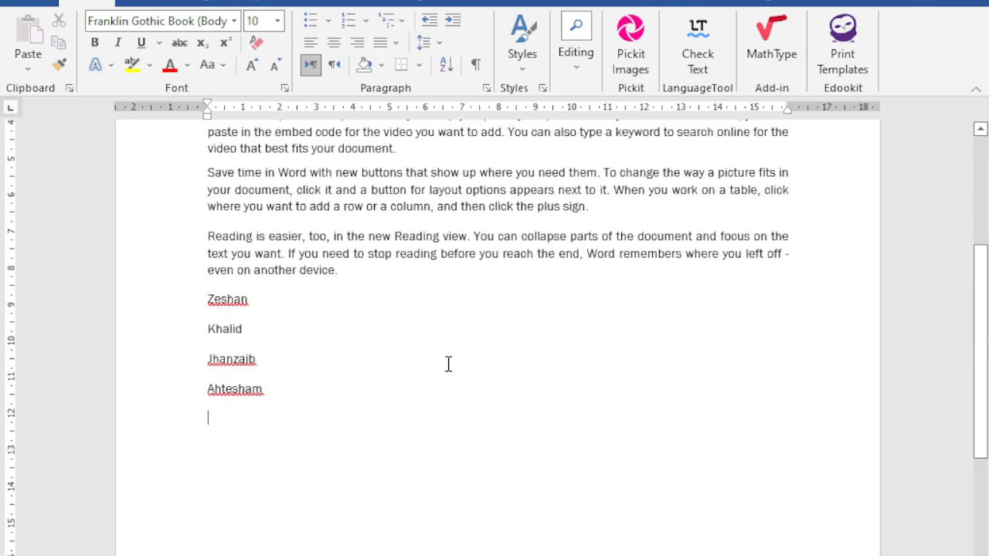
{"action": "type", "text": "Name"}
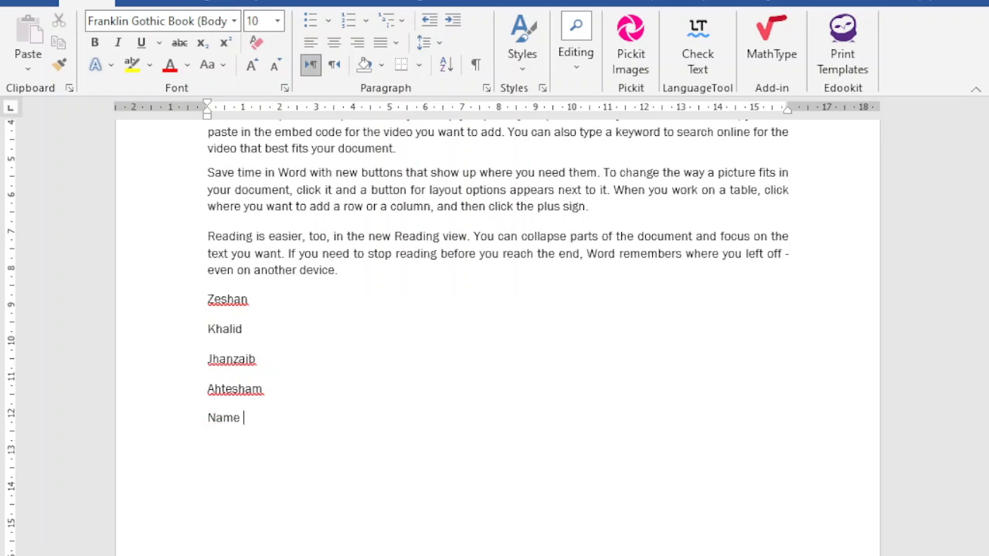
{"action": "key", "text": "Tab"}
{"action": "key", "text": "BackSpace"}
{"action": "key", "text": "BackSpace"}
{"action": "type", "text": ":"}
{"action": "key", "text": "Tab"}
{"action": "type", "text": "Ahmed"}
- Add a "Father Name:" line with the father's name tab-aligned under the first name
{"action": "key", "text": "Return"}
{"action": "type", "text": "Fath"}
{"action": "type", "text": "er "}
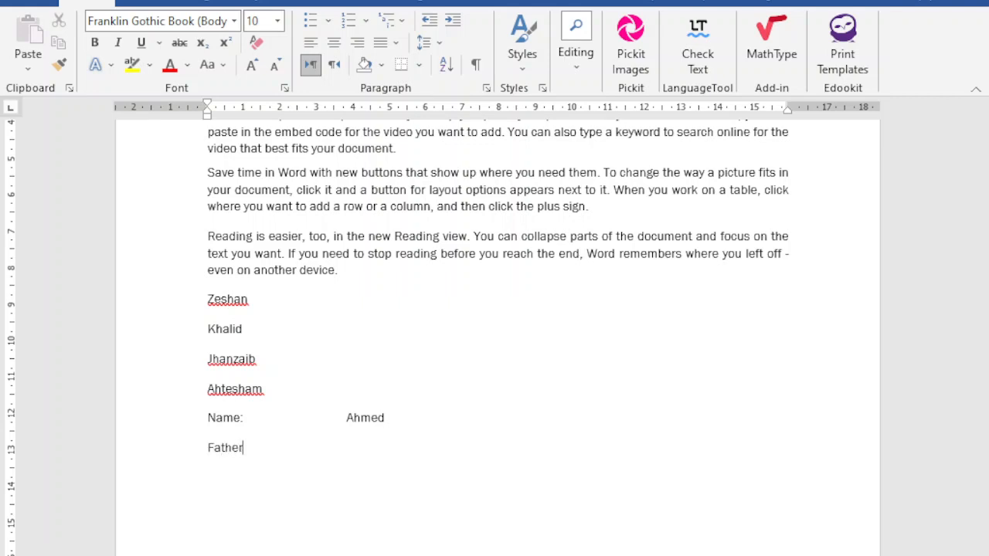
{"action": "type", "text": "Name:"}
{"action": "key", "text": "Tab"}
{"action": "type", "text": "Ishf"}
{"action": "type", "text": "a"}
{"action": "key", "text": "BackSpace"}
{"action": "type", "text": "fa"}
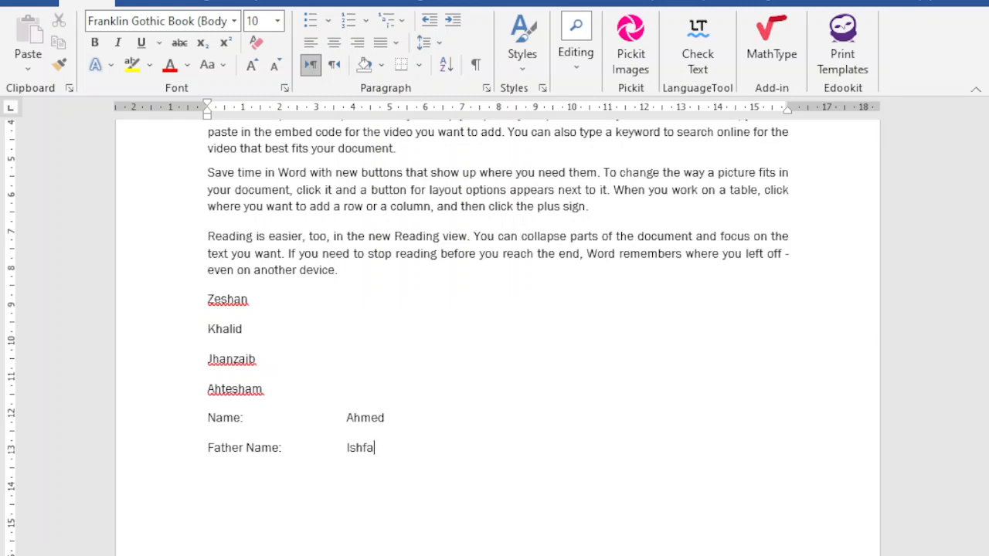
{"action": "type", "text": "que"}
- Add a "Class:" line with "Matric" tab-aligned under the father's name, and start a new line below it
{"action": "key", "text": "Return"}
{"action": "type", "text": "Class:"}
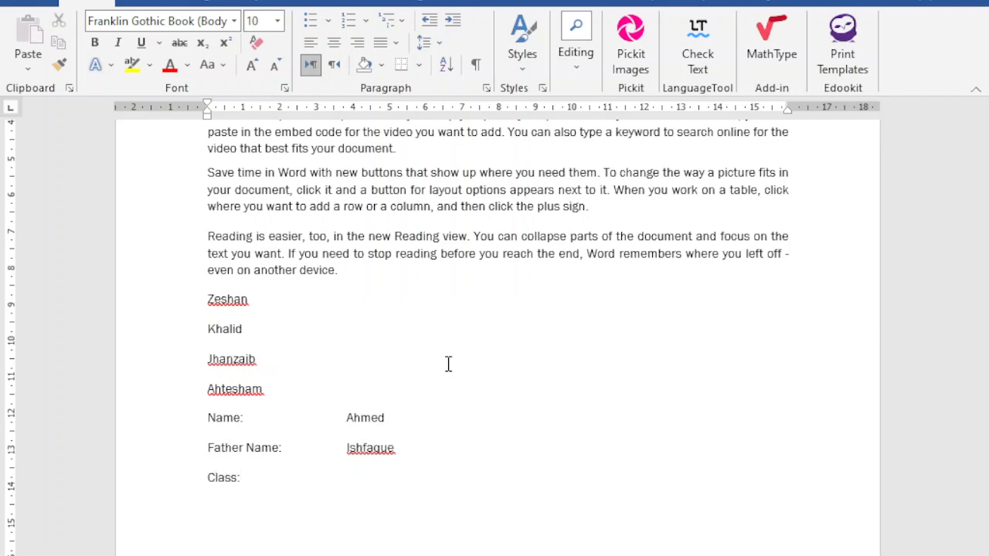
{"action": "key", "text": "Tab"}
{"action": "key", "text": "Tab"}
{"action": "key", "text": "Tab"}
{"action": "type", "text": "Matric"}
{"action": "key", "text": "Return"}
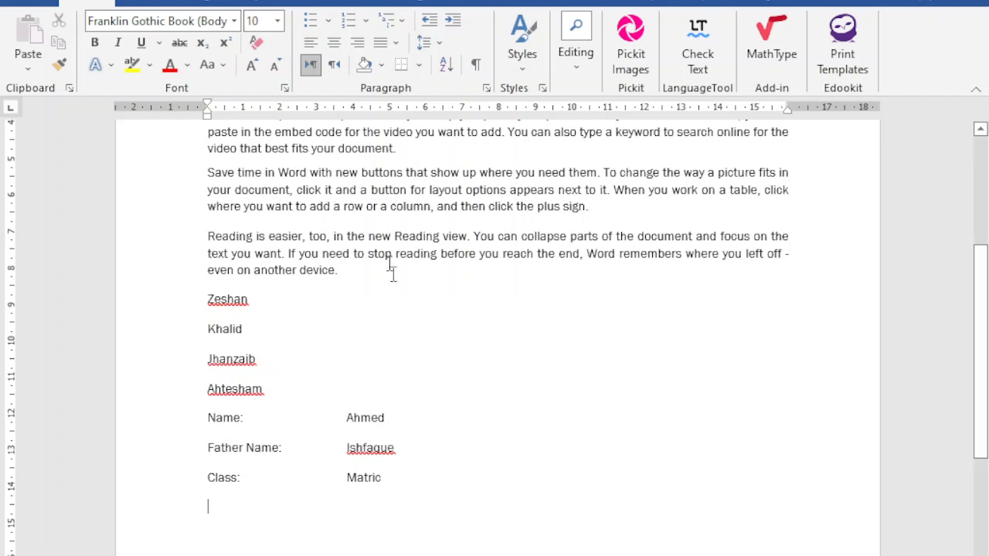
- Check the gaps after the three labels and show the paragraph marks and hidden formatting symbols
{"action": "left_click", "coordinate": [243, 417]}
{"action": "left_click", "coordinate": [343, 424]}
{"action": "left_click", "coordinate": [331, 446]}
{"action": "left_click", "coordinate": [254, 480]}
{"action": "left_click", "coordinate": [245, 418]}
{"action": "left_click", "coordinate": [477, 66]}
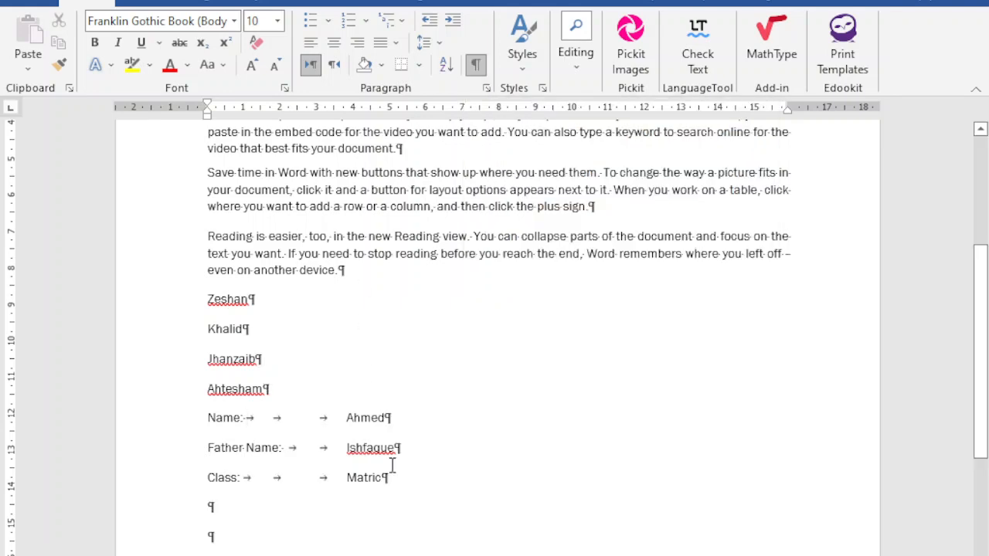
- Add a long run of empty paragraphs below the "Class:" line, continuing onto the next page
{"action": "scroll", "coordinate": [534, 515], "scroll_direction": "down", "scroll_amount": 5}
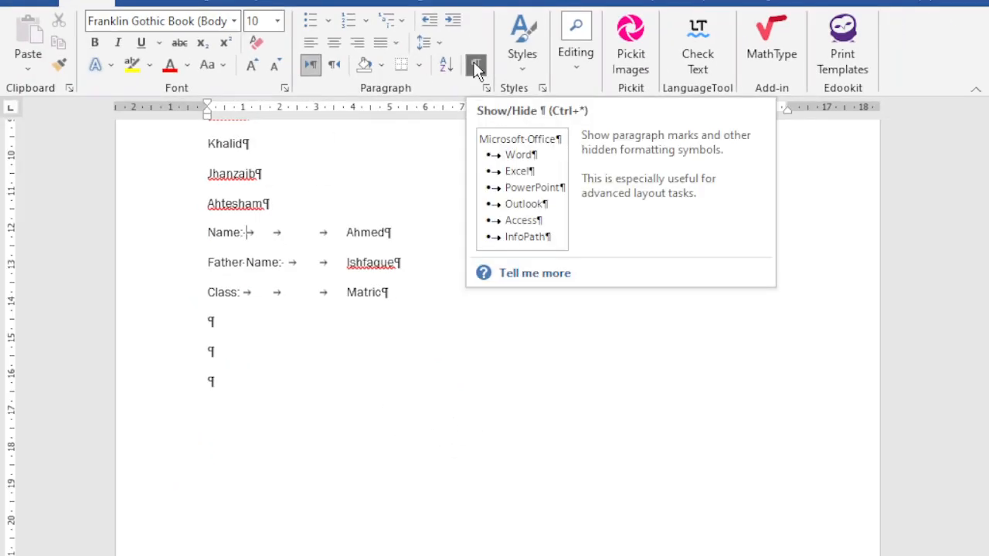
{"action": "scroll", "coordinate": [309, 447], "scroll_direction": "down", "scroll_amount": 2}
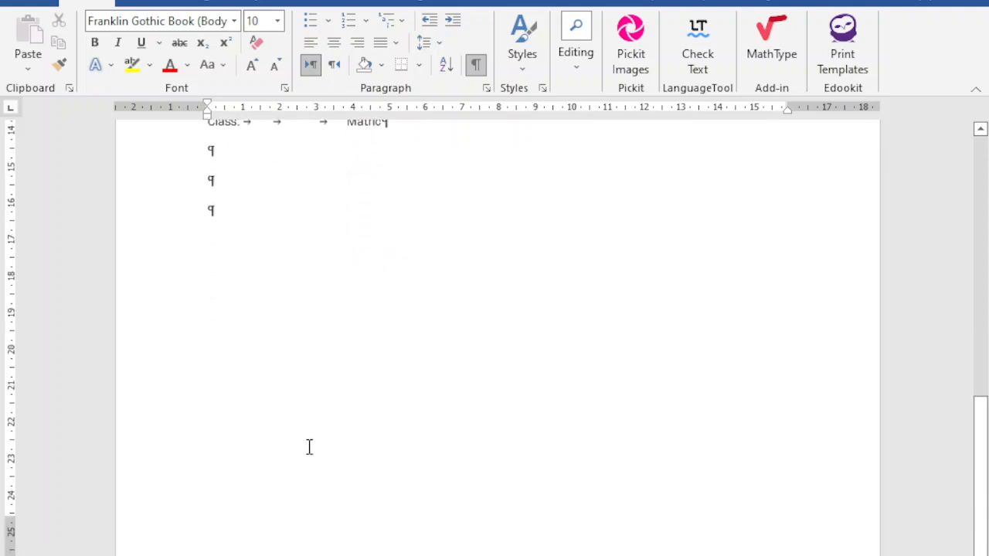
{"action": "scroll", "coordinate": [309, 447], "scroll_direction": "up", "scroll_amount": 3}
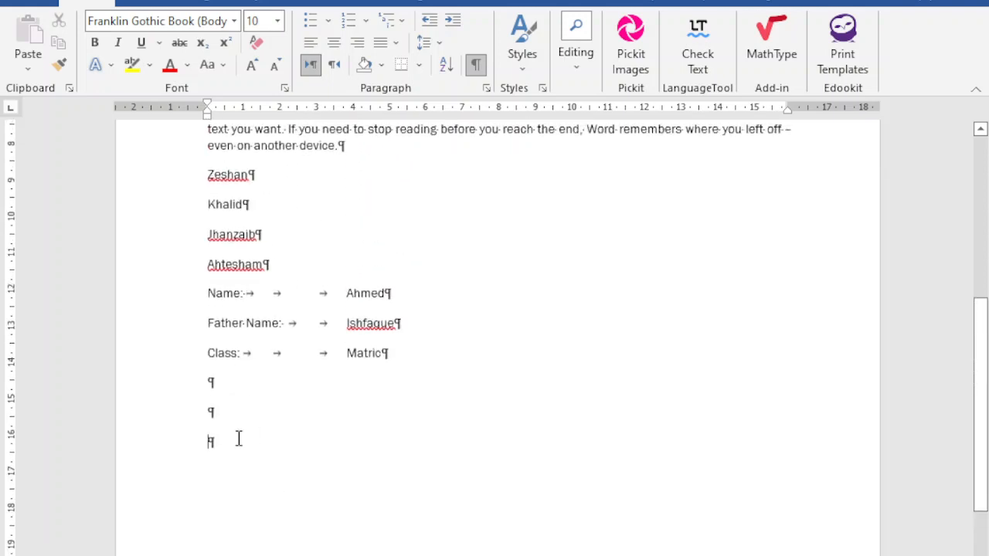
{"action": "key", "text": "Return"}
{"action": "key", "text": "Return"}
{"action": "key", "text": "Return"}
{"action": "key", "text": "Return"}
{"action": "key", "text": "Return"}
{"action": "key", "text": "Return"}
{"action": "key", "text": "Return"}
{"action": "key", "text": "Return"}
{"action": "key", "text": "Return"}
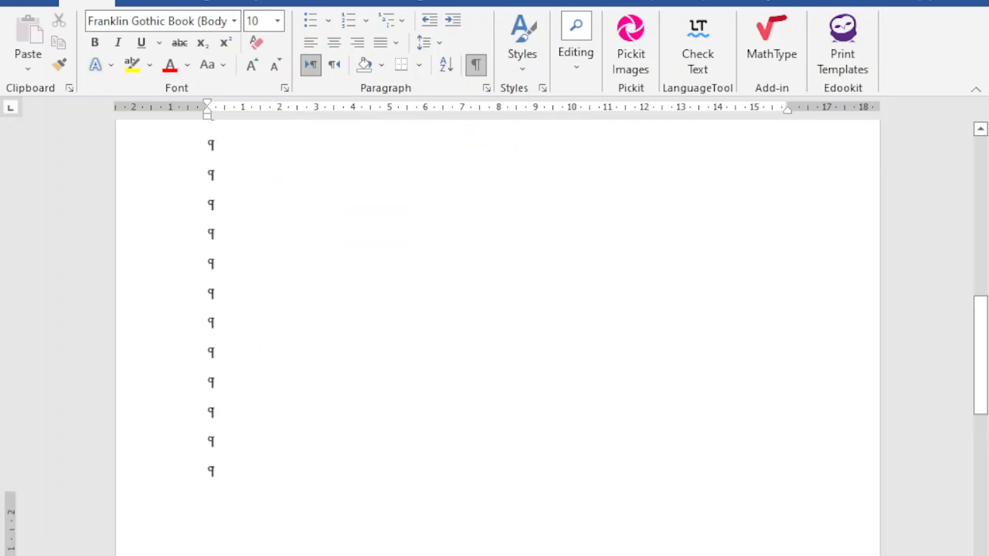
{"action": "key", "text": "Return"}
{"action": "key", "text": "Return"}
{"action": "key", "text": "Return"}
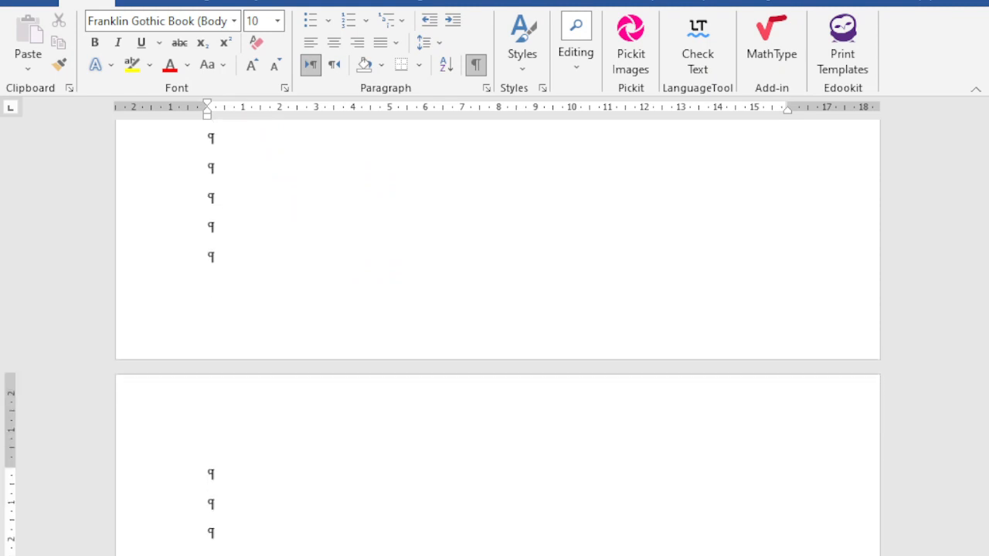
- Hide the formatting marks and look over the seemingly blank area and pages below the label lines
{"action": "left_click", "coordinate": [475, 65]}
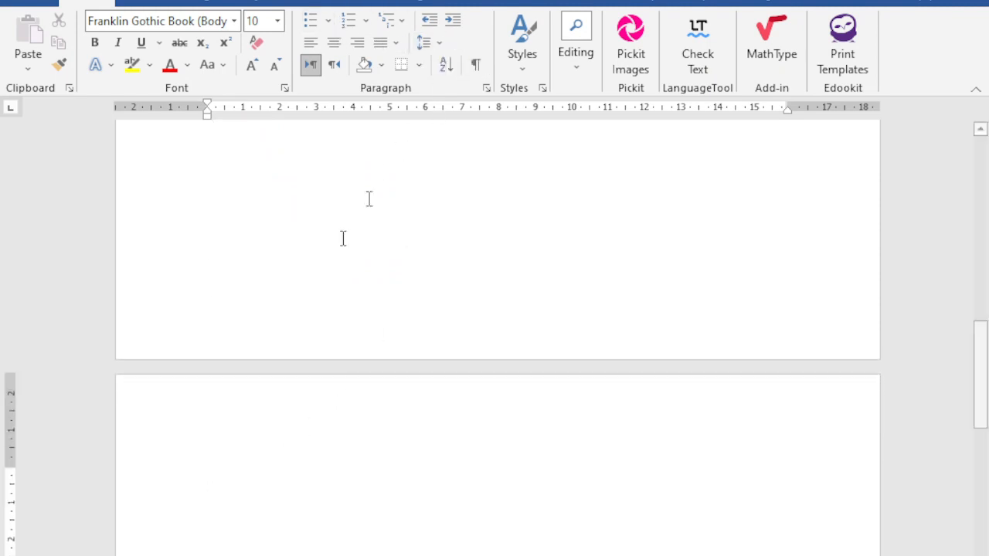
{"action": "scroll", "coordinate": [278, 477], "scroll_direction": "down", "scroll_amount": 4}
{"action": "scroll", "coordinate": [240, 484], "scroll_direction": "up", "scroll_amount": 4}
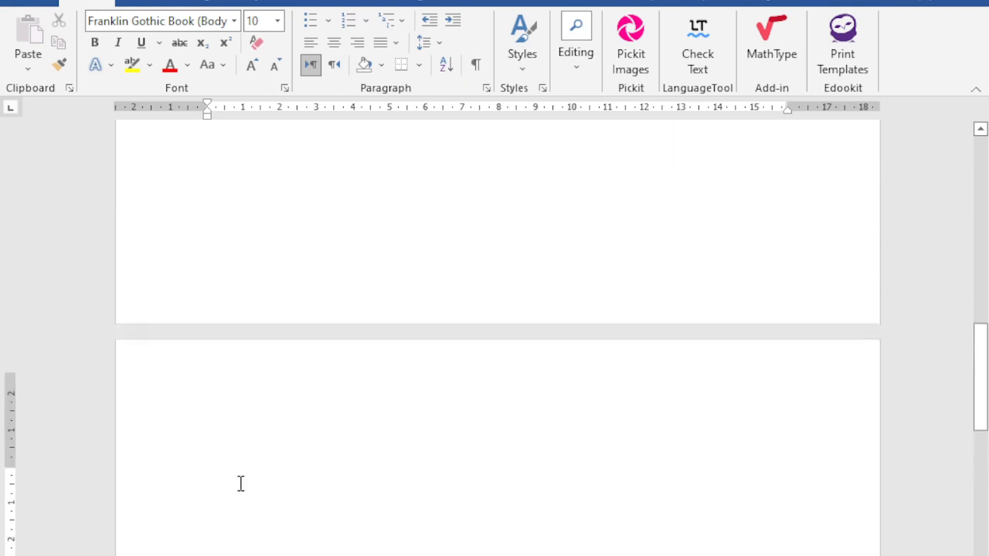
{"action": "scroll", "coordinate": [240, 483], "scroll_direction": "down", "scroll_amount": 3}
{"action": "scroll", "coordinate": [255, 463], "scroll_direction": "up", "scroll_amount": 5}
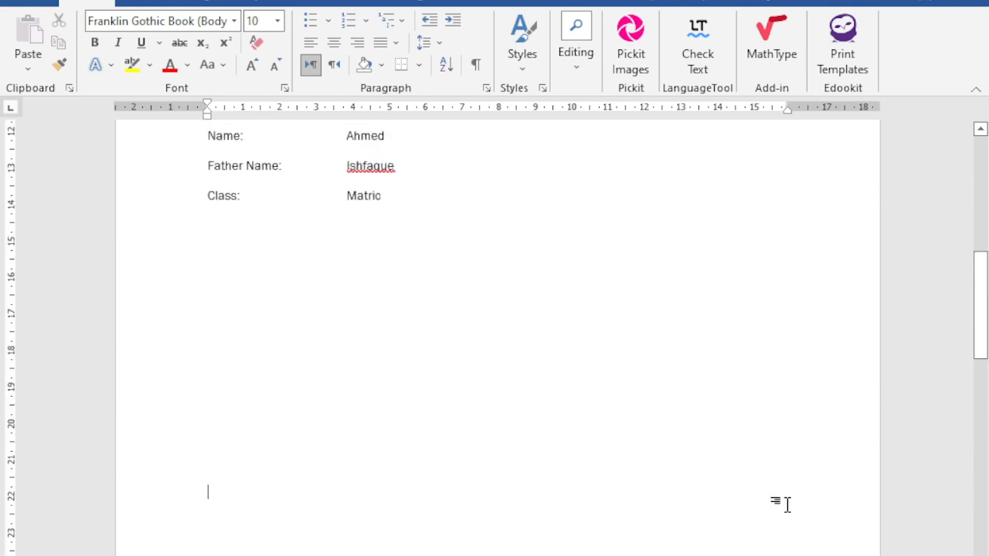
{"action": "scroll", "coordinate": [644, 503], "scroll_direction": "down", "scroll_amount": 5}
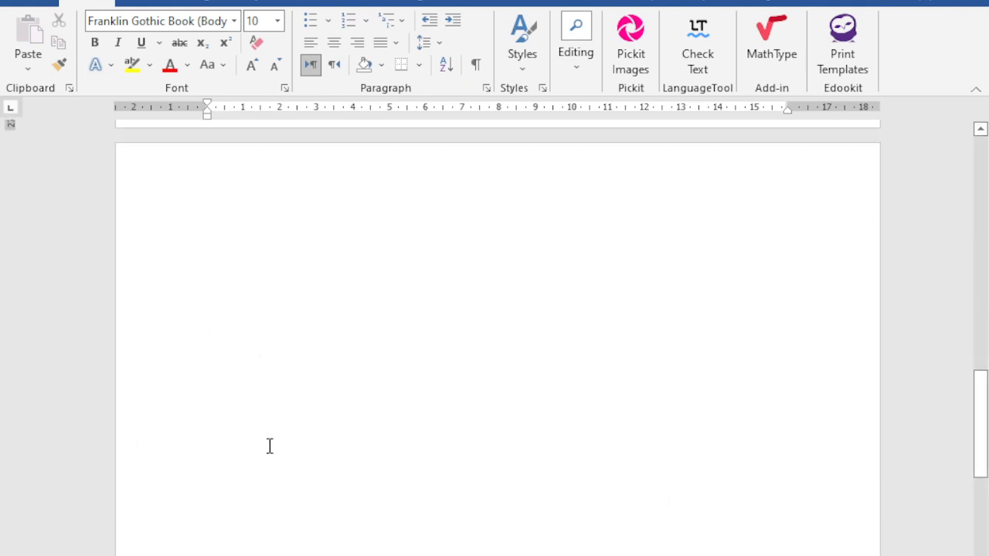
- With the formatting marks hidden, delete empty paragraphs from the blank page back towards the label lines
{"action": "left_click", "coordinate": [275, 404]}
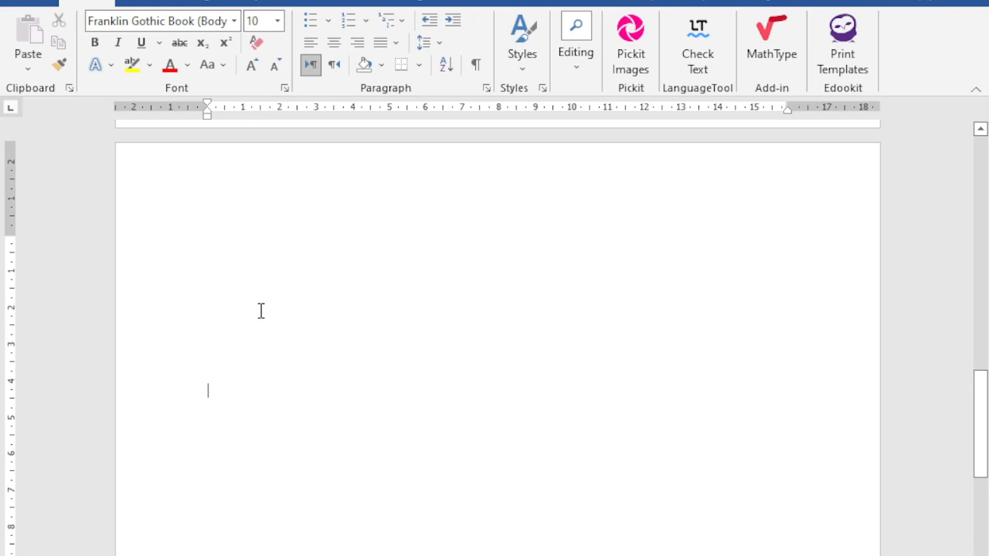
{"action": "key", "text": "BackSpace"}
{"action": "key", "text": "BackSpace"}
{"action": "key", "text": "BackSpace"}
{"action": "key", "text": "BackSpace"}
{"action": "key", "text": "BackSpace"}
{"action": "key", "text": "BackSpace"}
{"action": "key", "text": "BackSpace"}
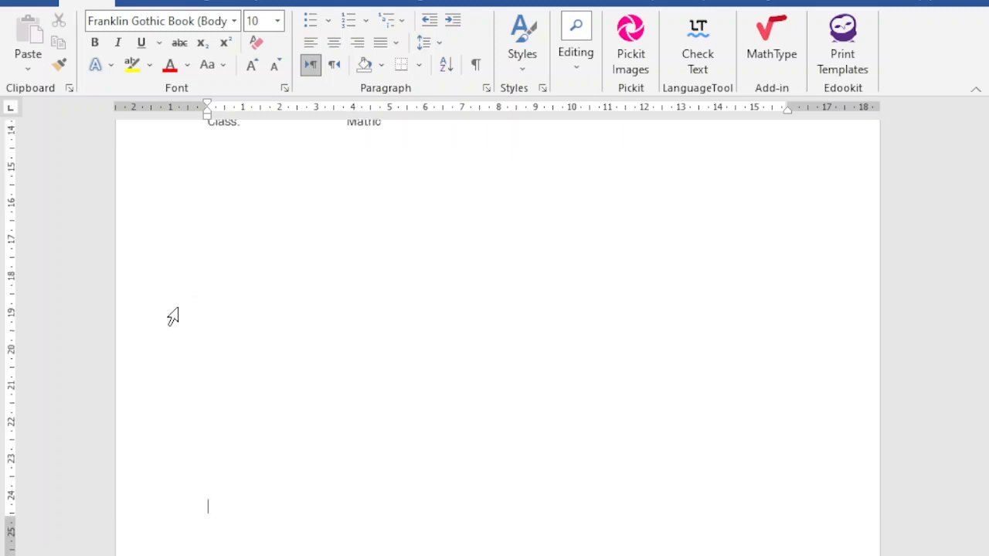
- Show the formatting marks again and delete the remaining empty paragraphs on the extra pages
{"action": "scroll", "coordinate": [173, 316], "scroll_direction": "down", "scroll_amount": 3}
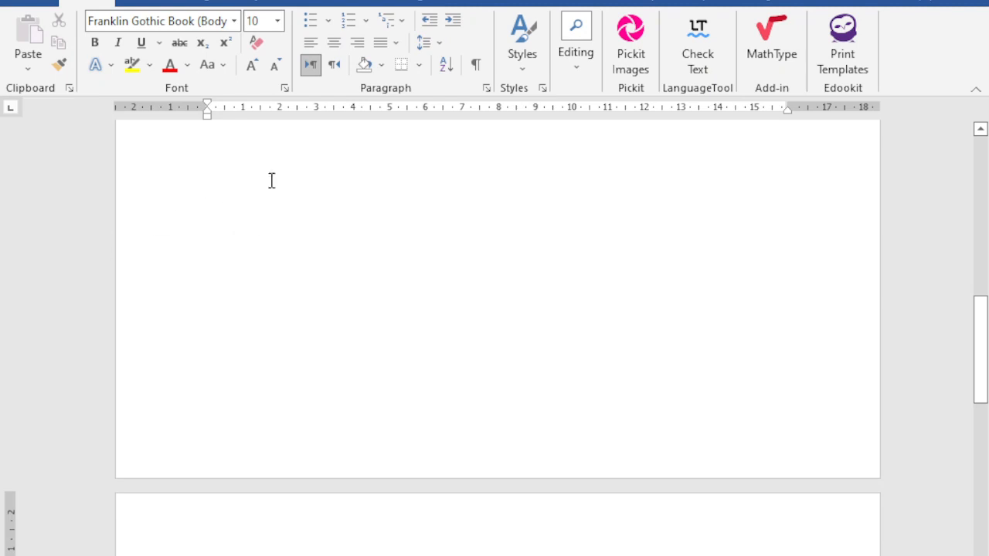
{"action": "left_click", "coordinate": [476, 66]}
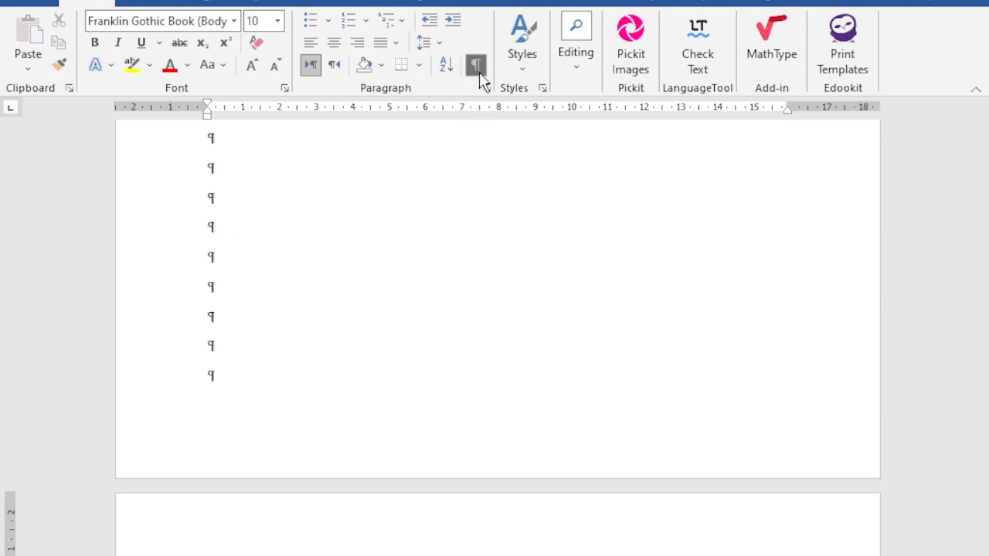
{"action": "scroll", "coordinate": [225, 512], "scroll_direction": "down", "scroll_amount": 3}
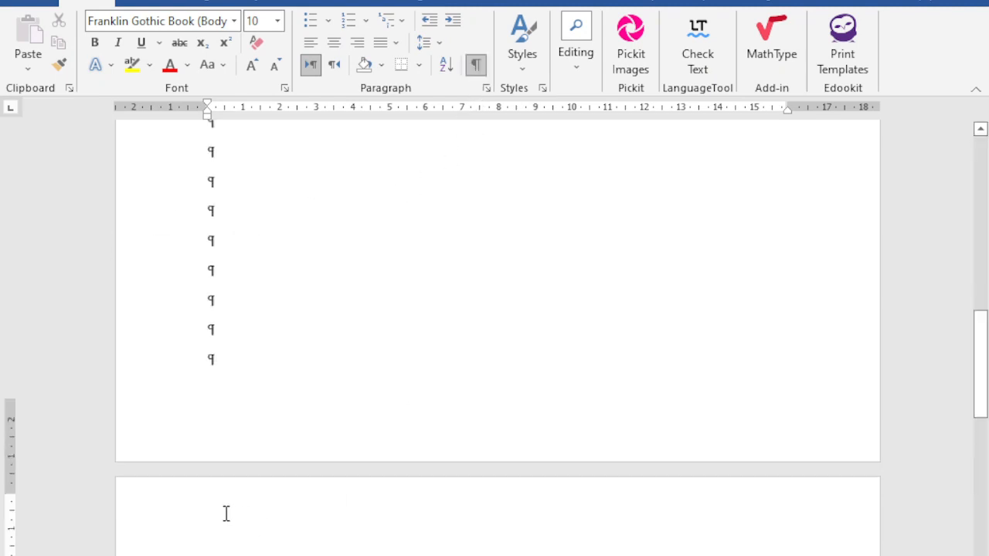
{"action": "left_click", "coordinate": [206, 360]}
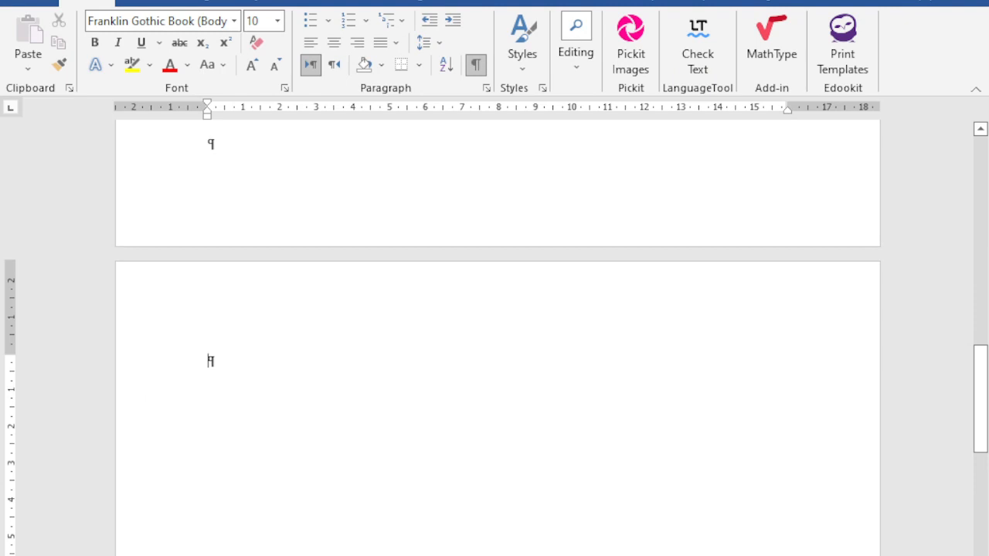
{"action": "key", "text": "BackSpace"}
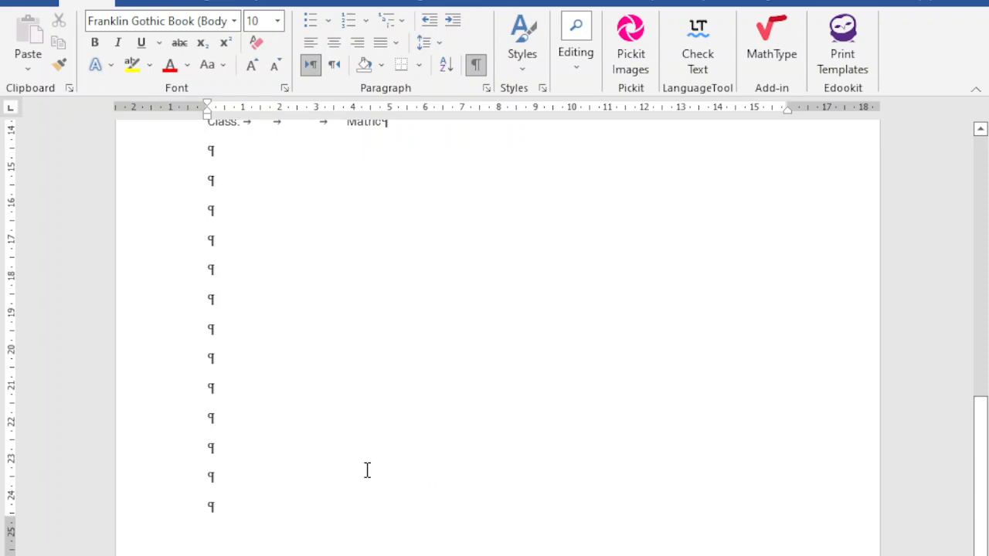
- Examine the space, tab and paragraph marks from the first paragraph down to the label lines
{"action": "scroll", "coordinate": [367, 470], "scroll_direction": "up", "scroll_amount": 10}
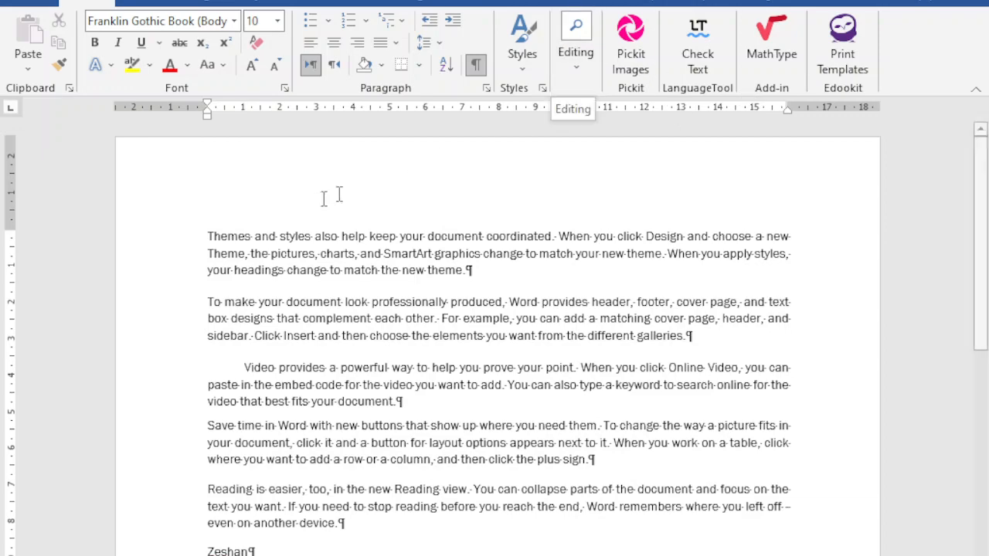
{"action": "scroll", "coordinate": [335, 457], "scroll_direction": "down", "scroll_amount": 3}
{"action": "scroll", "coordinate": [335, 463], "scroll_direction": "up", "scroll_amount": 3}
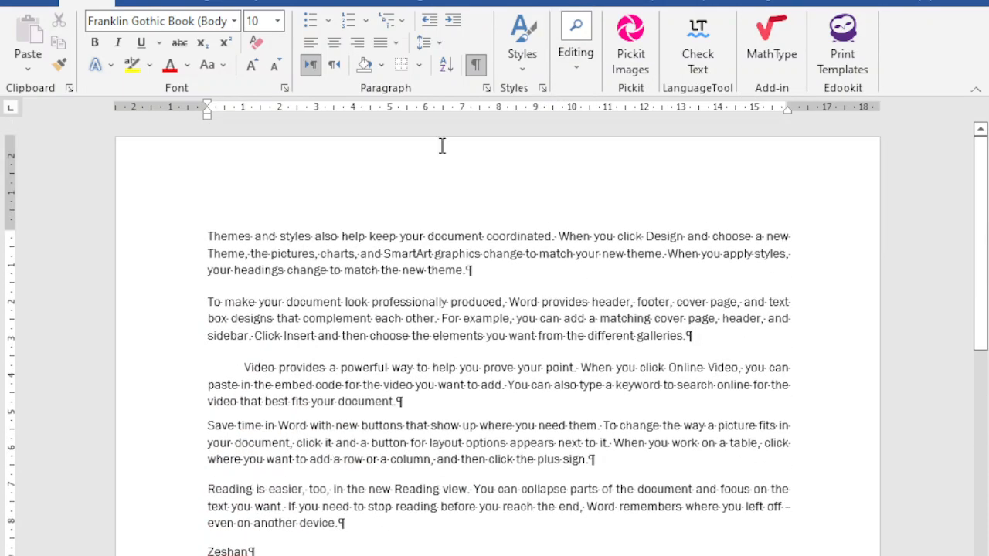
{"action": "scroll", "coordinate": [303, 386], "scroll_direction": "down", "scroll_amount": 1}
{"action": "scroll", "coordinate": [303, 387], "scroll_direction": "up", "scroll_amount": 1}
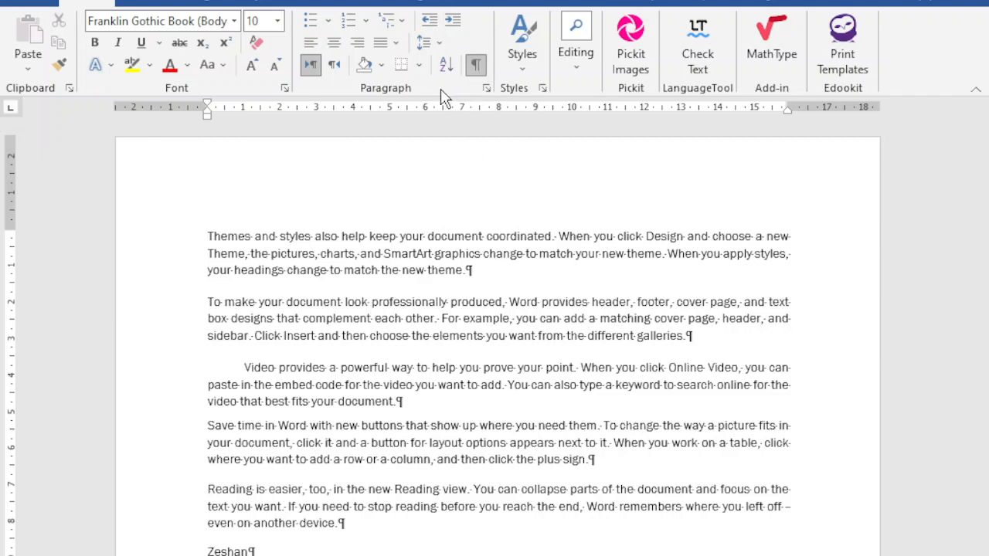
{"action": "scroll", "coordinate": [336, 232], "scroll_direction": "down", "scroll_amount": 5}
{"action": "scroll", "coordinate": [336, 231], "scroll_direction": "up", "scroll_amount": 5}
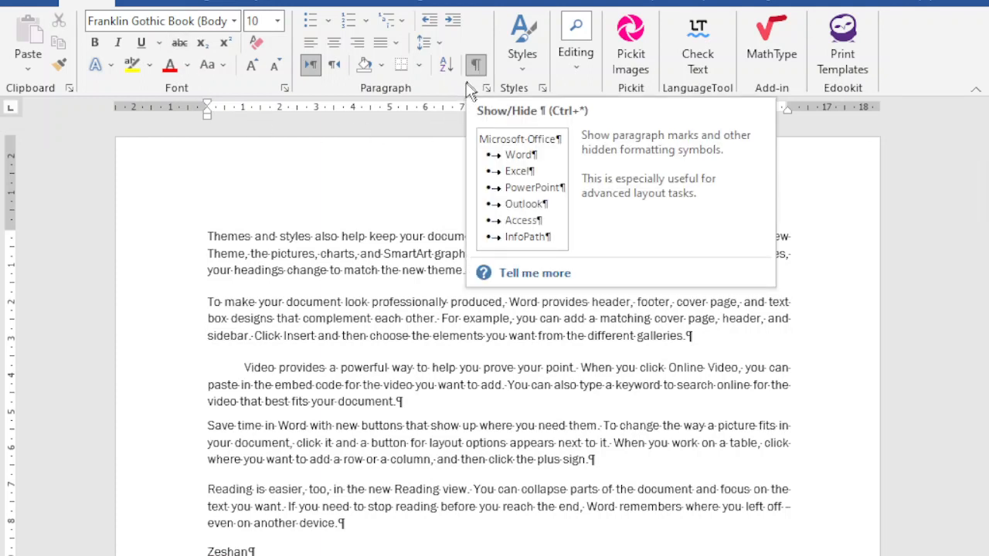
{"action": "scroll", "coordinate": [309, 428], "scroll_direction": "down", "scroll_amount": 10}
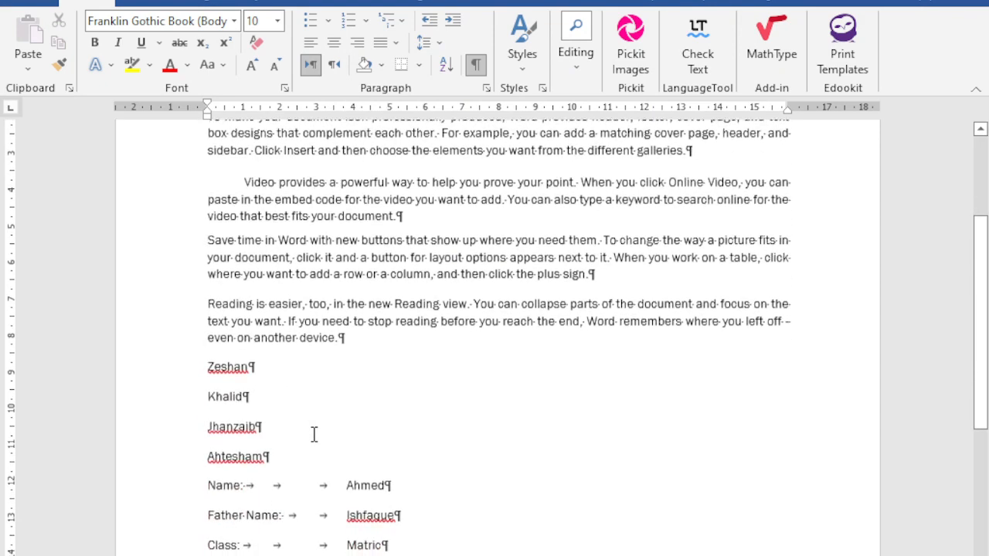
{"action": "scroll", "coordinate": [276, 431], "scroll_direction": "up", "scroll_amount": 5}
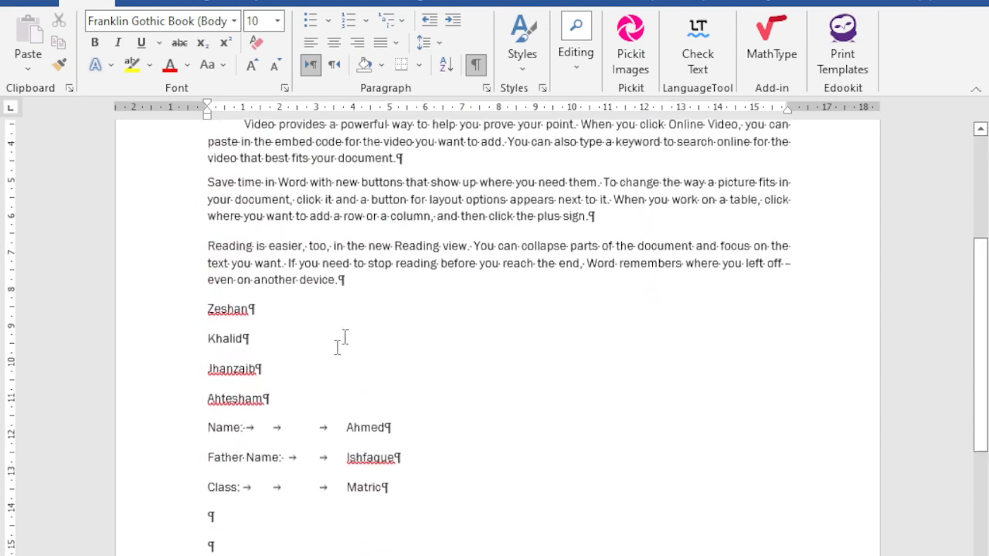
- Toggle the formatting marks off and on, and insert a run of extra spaces after the "Name:" label
{"action": "left_click", "coordinate": [474, 65]}
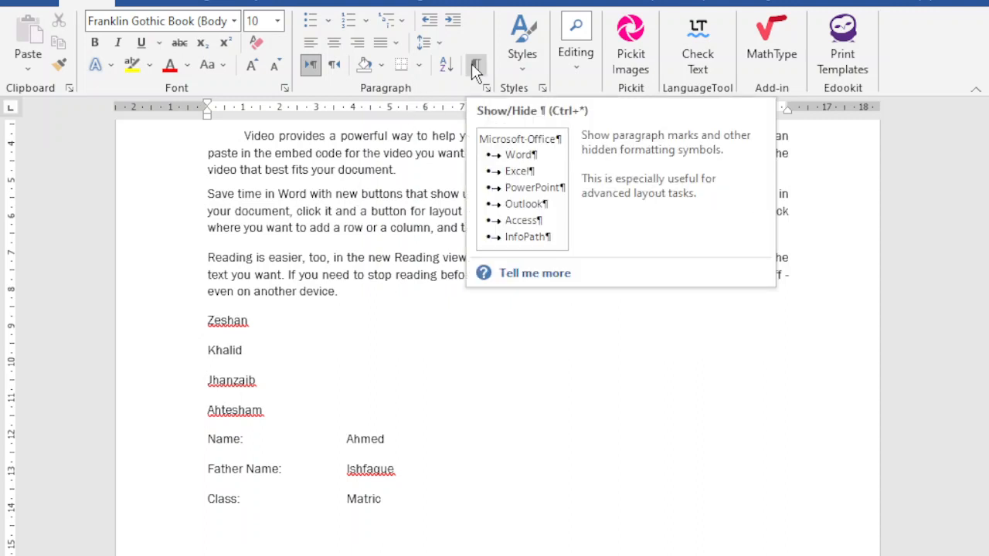
{"action": "left_click", "coordinate": [475, 65]}
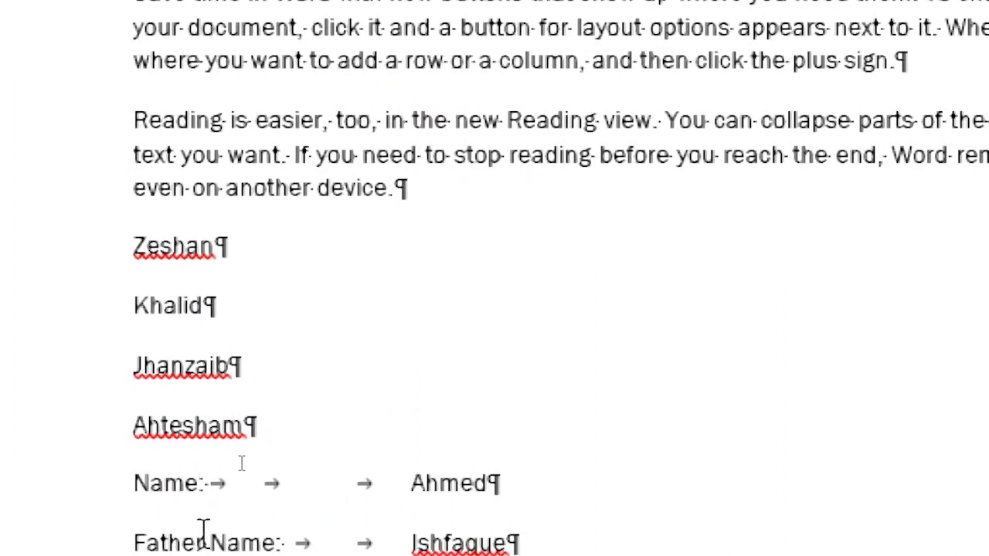
{"action": "left_click", "coordinate": [212, 484]}
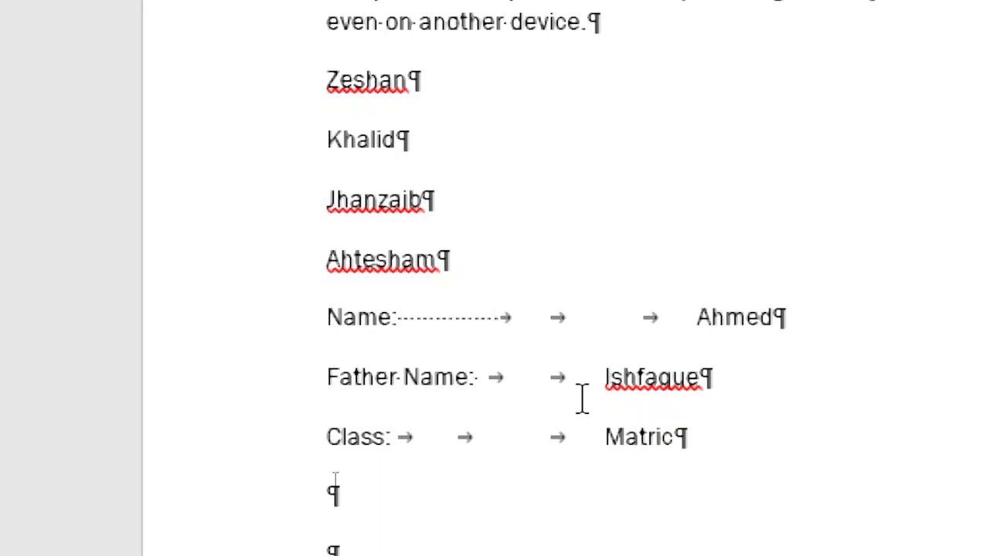
{"action": "double_click", "coordinate": [513, 317]}
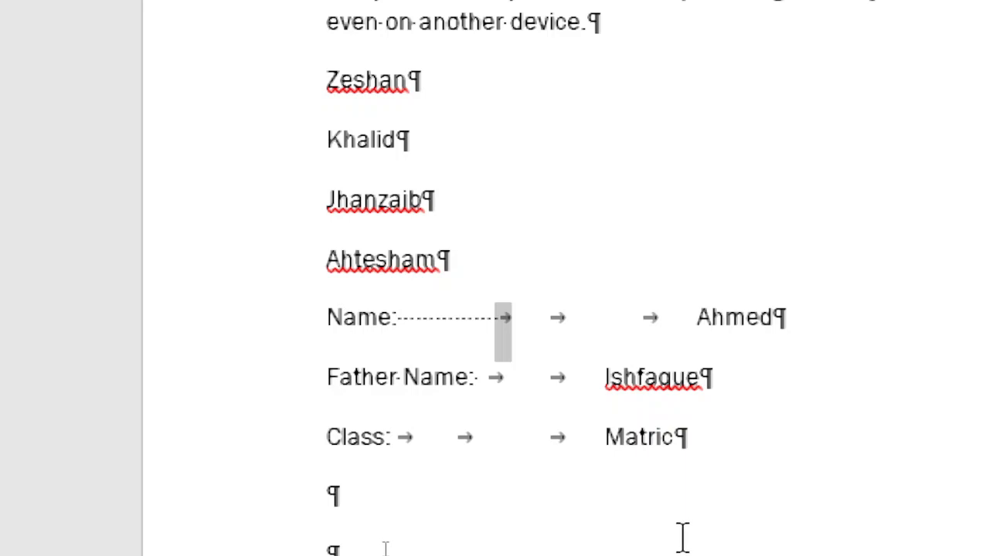
{"action": "scroll", "coordinate": [556, 309], "scroll_direction": "down", "scroll_amount": 2}
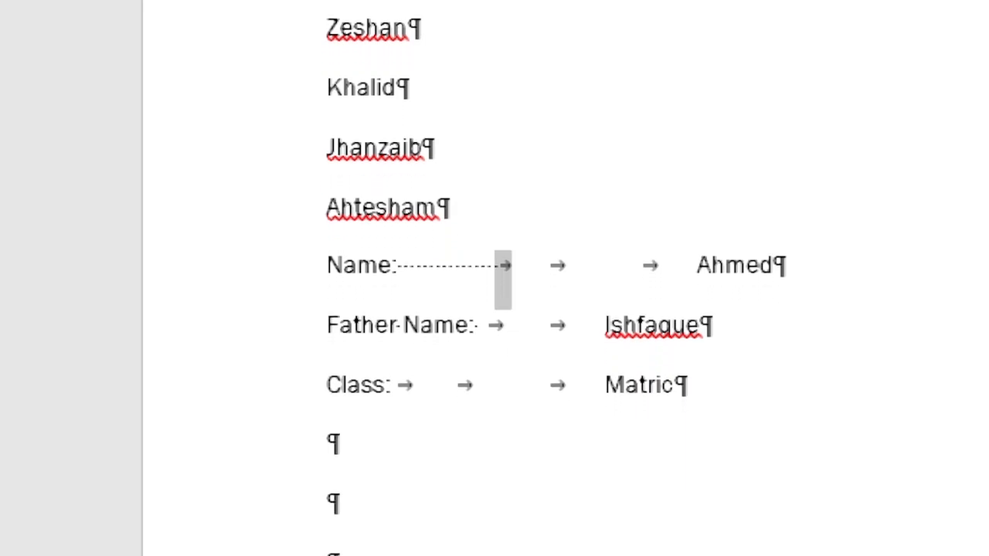
{"action": "left_click", "coordinate": [796, 252]}
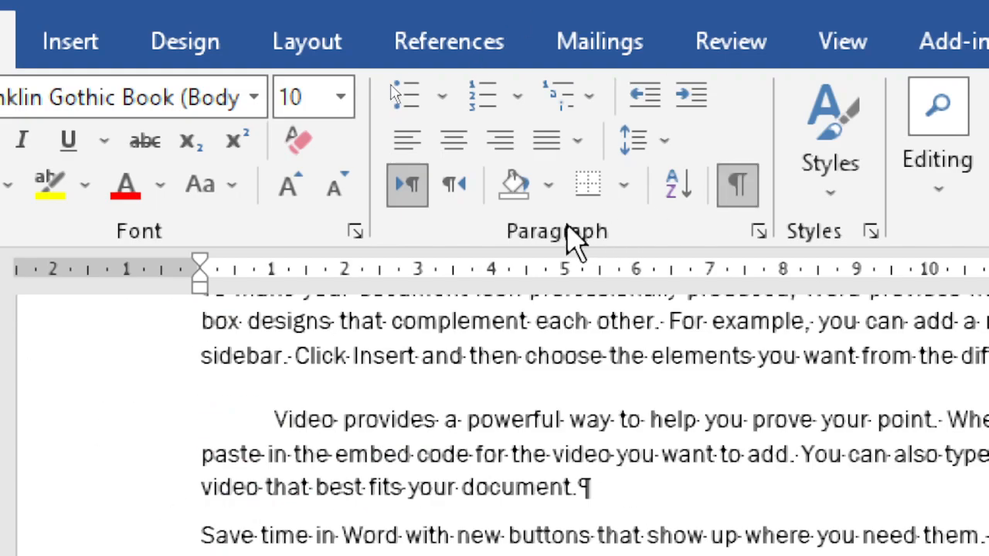
- Hide the formatting marks and look over the clean text at the start of the document
{"action": "left_click", "coordinate": [736, 193]}
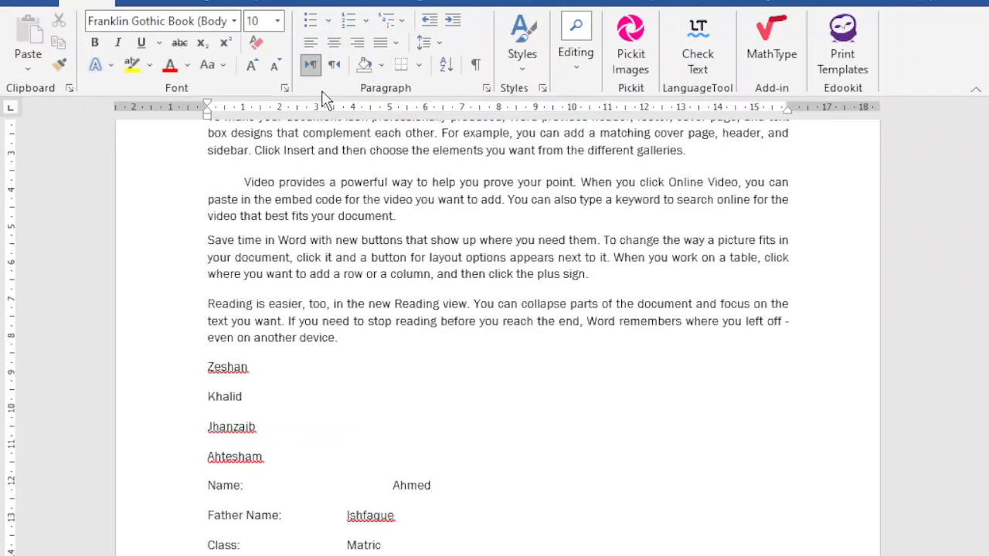
{"action": "scroll", "coordinate": [484, 327], "scroll_direction": "up", "scroll_amount": 5}
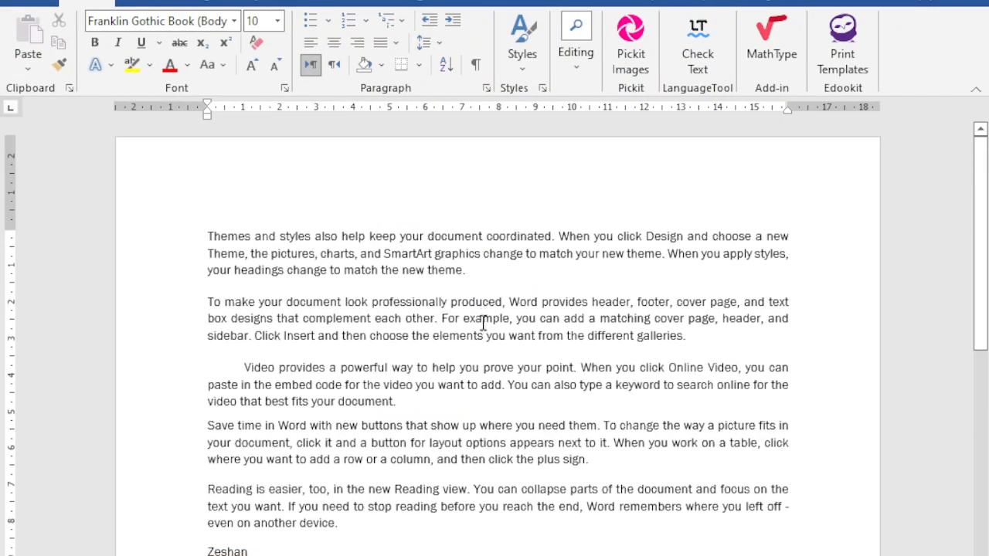
{"action": "scroll", "coordinate": [417, 216], "scroll_direction": "down", "scroll_amount": 2}
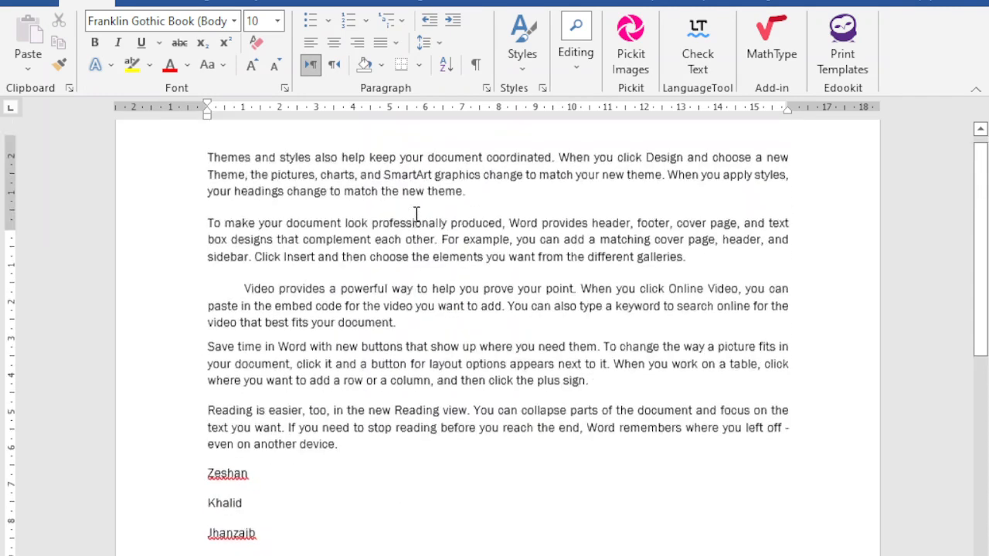
{"action": "scroll", "coordinate": [425, 215], "scroll_direction": "up", "scroll_amount": 2}
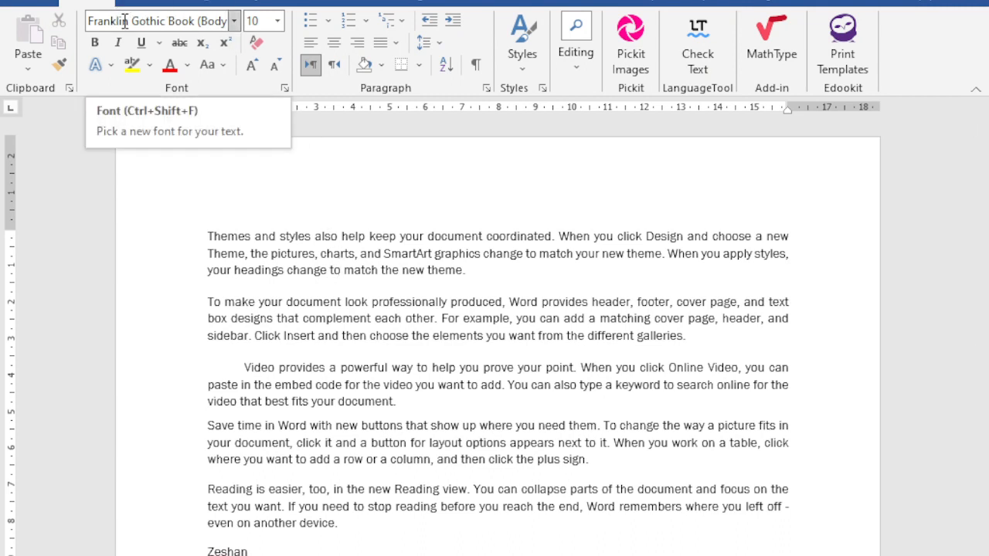
- Delete the sample paragraphs and the list of names above the "Name:" line
{"action": "left_click", "coordinate": [153, 3]}
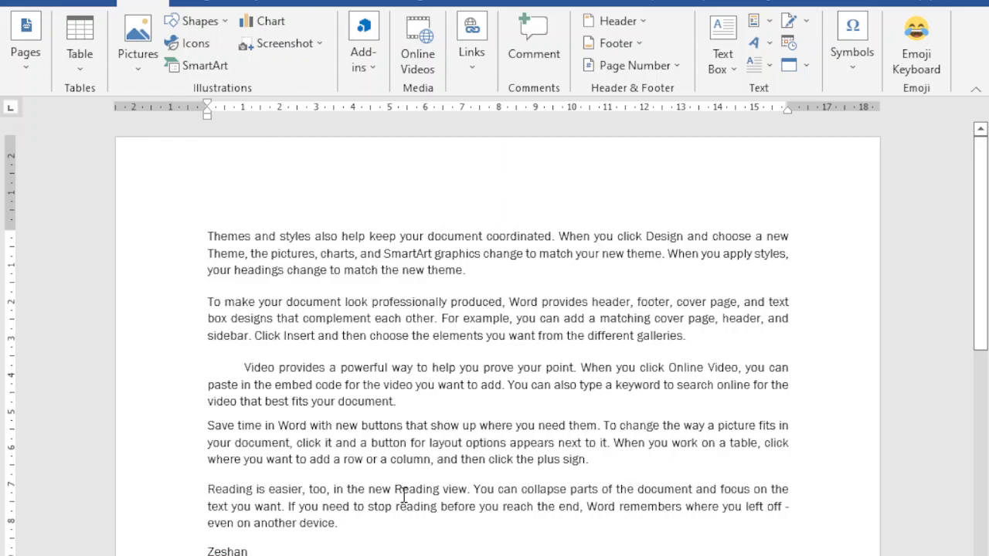
{"action": "scroll", "coordinate": [394, 463], "scroll_direction": "down", "scroll_amount": 10}
{"action": "scroll", "coordinate": [440, 474], "scroll_direction": "up", "scroll_amount": 10}
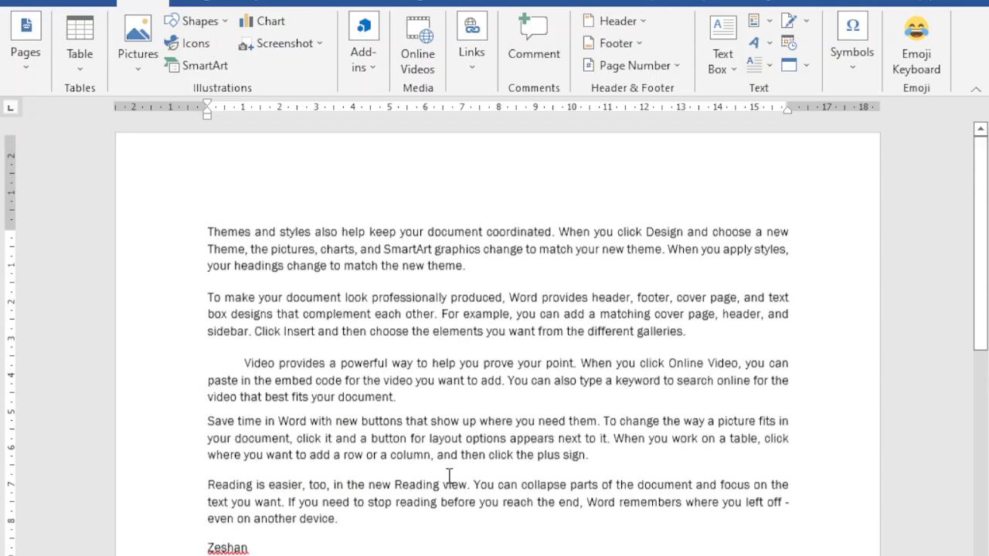
{"action": "scroll", "coordinate": [448, 474], "scroll_direction": "down", "scroll_amount": 10}
{"action": "scroll", "coordinate": [448, 474], "scroll_direction": "up", "scroll_amount": 8}
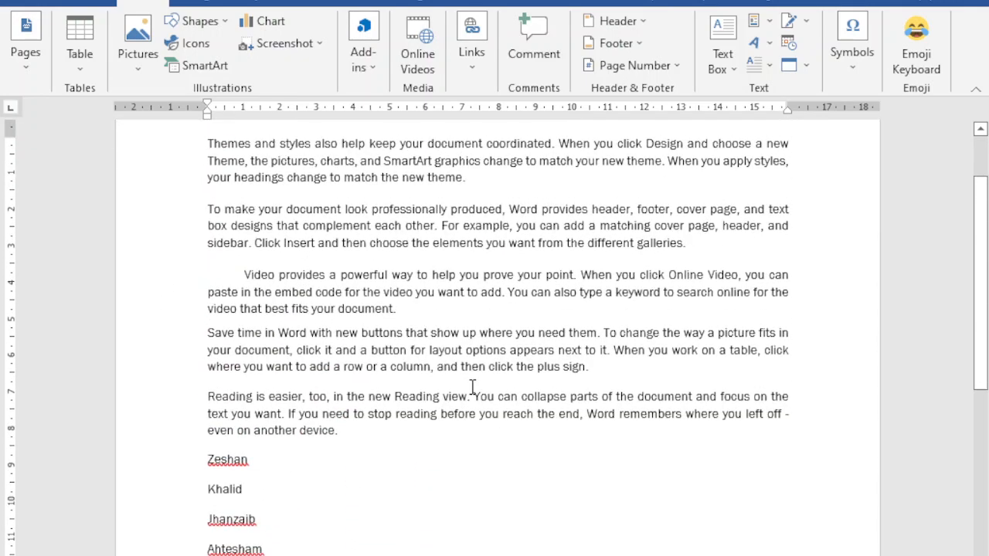
{"action": "scroll", "coordinate": [470, 389], "scroll_direction": "down", "scroll_amount": 4}
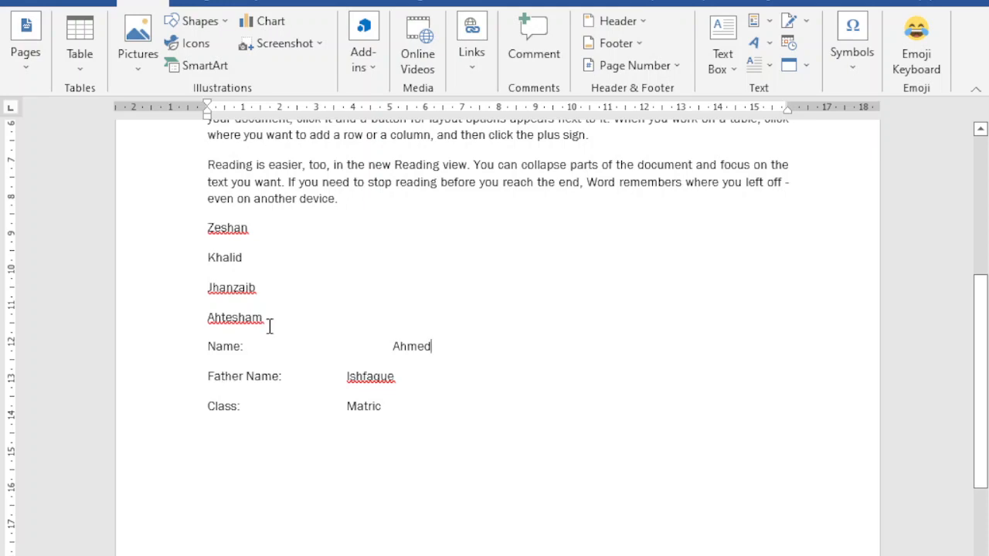
{"action": "left_click_drag", "start_coordinate": [272, 316], "coordinate": [121, 80]}
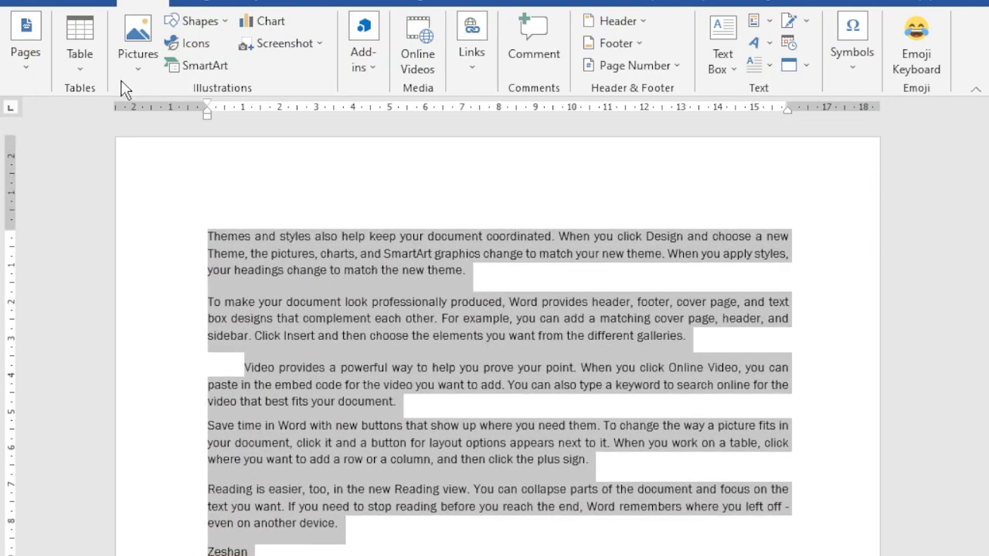
{"action": "key", "text": "Delete"}
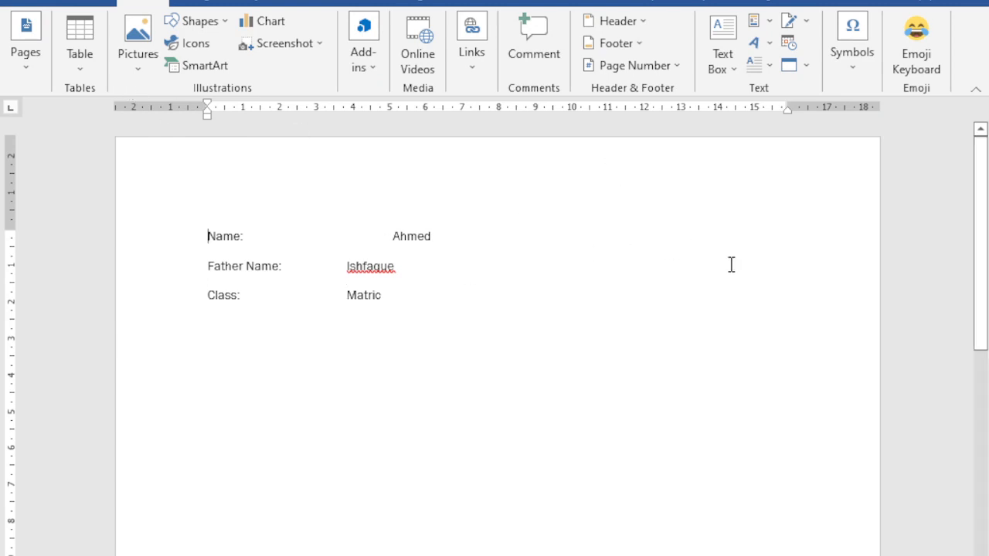
- Start inserting a picture from this device and browse the E: and C: drives and the Pictures folder for an image
{"action": "left_click", "coordinate": [144, 56]}
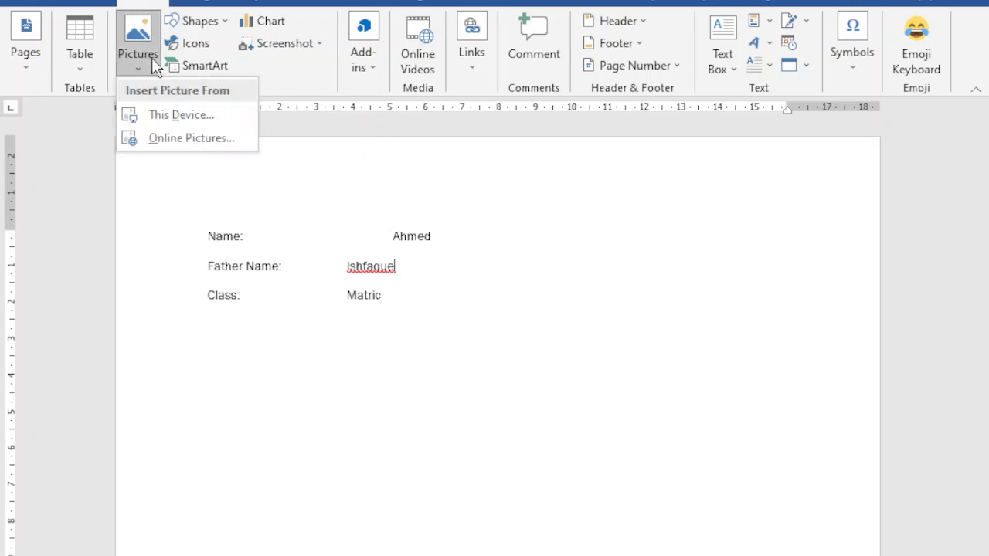
{"action": "left_click", "coordinate": [168, 126]}
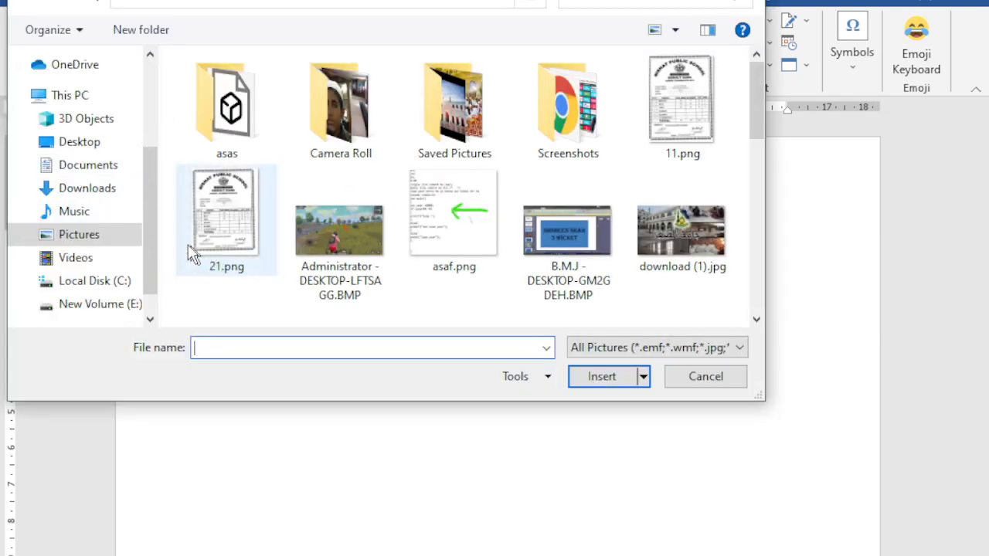
{"action": "scroll", "coordinate": [147, 244], "scroll_direction": "down", "scroll_amount": 1}
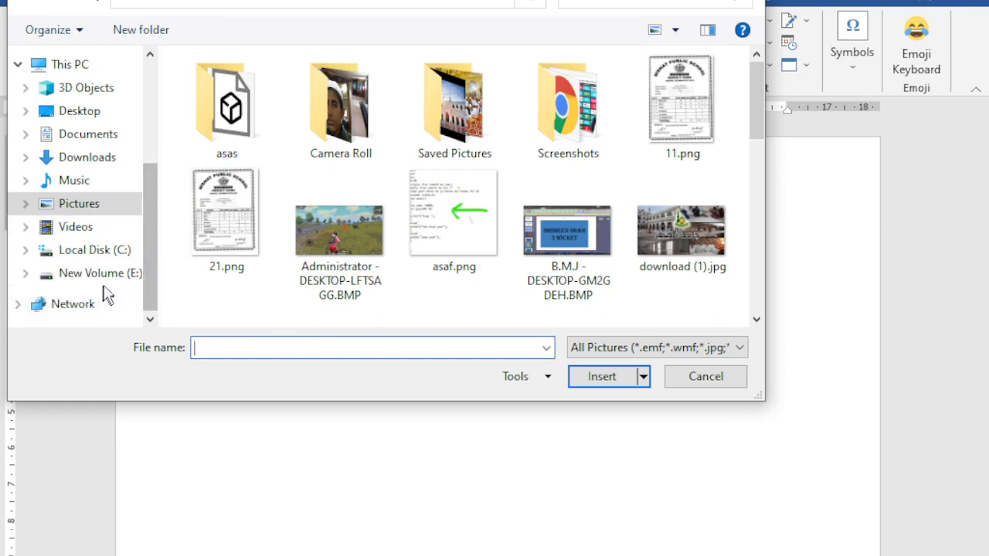
{"action": "left_click", "coordinate": [109, 280]}
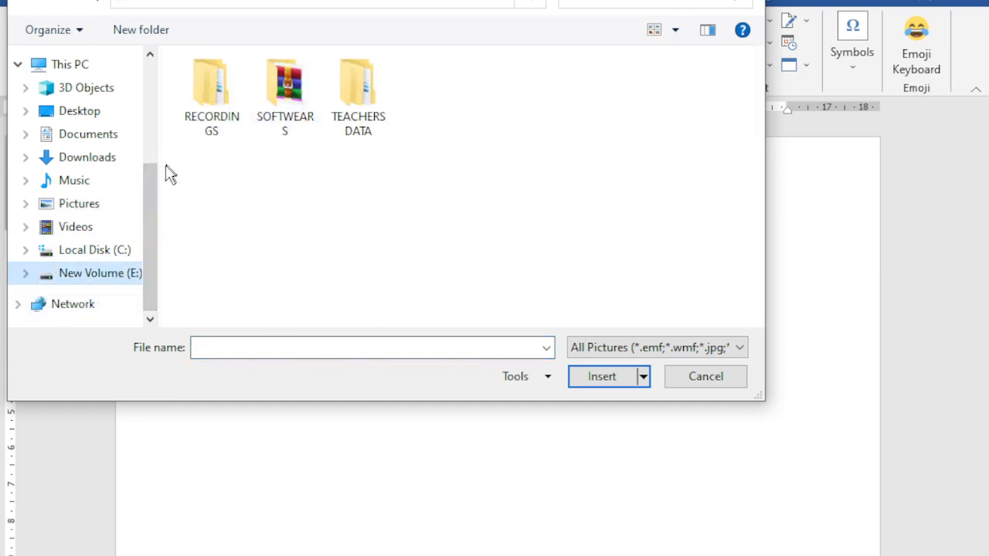
{"action": "left_click", "coordinate": [93, 256]}
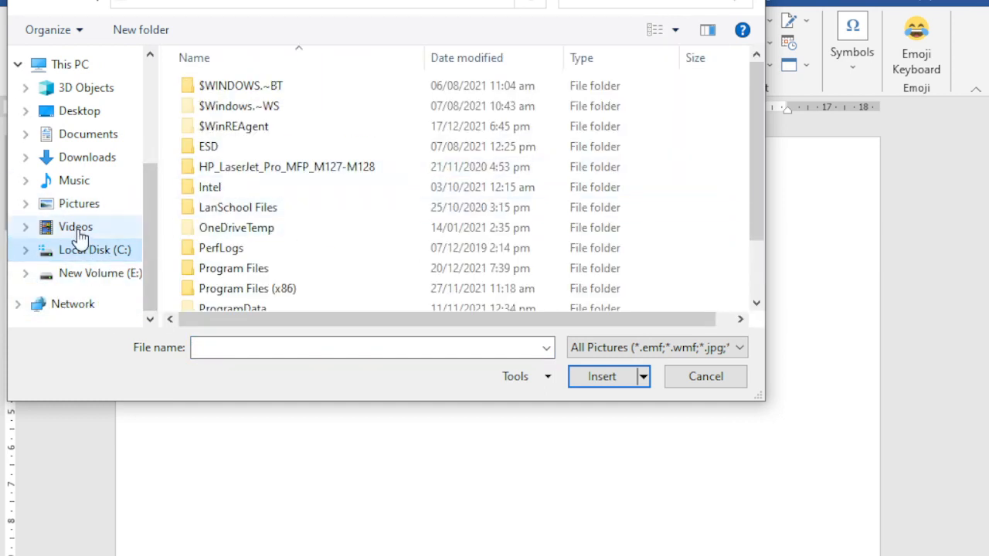
{"action": "left_click", "coordinate": [96, 208]}
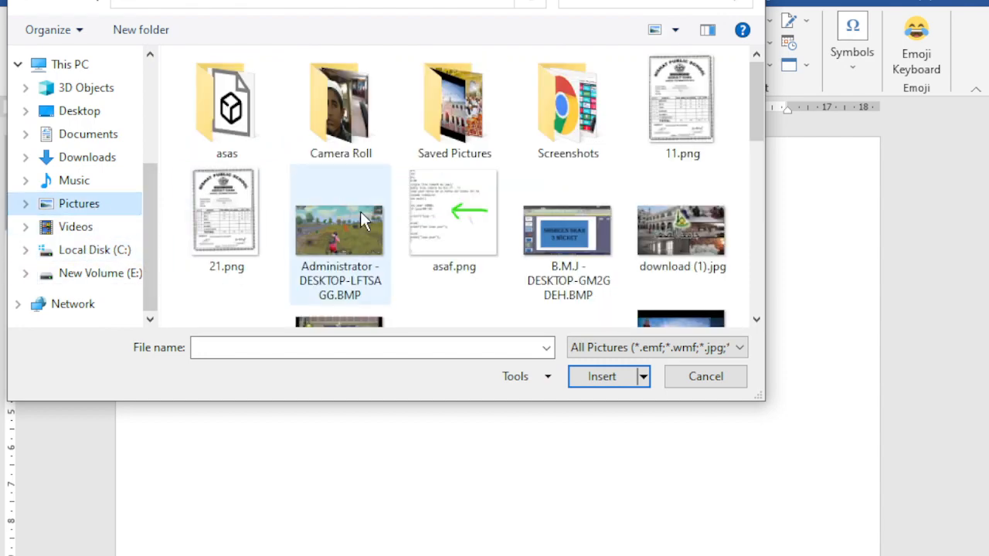
{"action": "scroll", "coordinate": [360, 211], "scroll_direction": "down", "scroll_amount": 6}
{"action": "scroll", "coordinate": [448, 292], "scroll_direction": "down", "scroll_amount": 2}
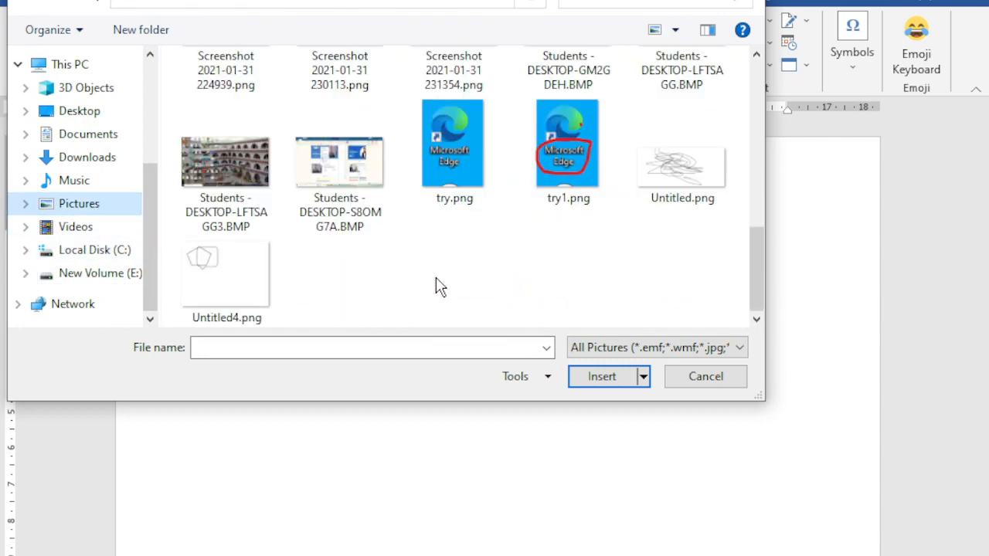
{"action": "scroll", "coordinate": [440, 285], "scroll_direction": "up", "scroll_amount": 10}
{"action": "scroll", "coordinate": [638, 247], "scroll_direction": "down", "scroll_amount": 10}
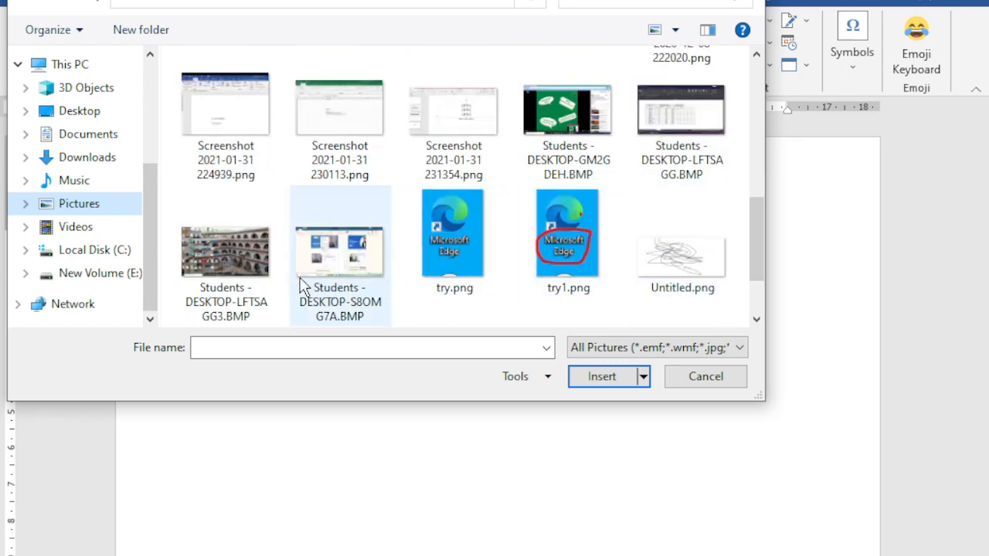
{"action": "scroll", "coordinate": [332, 276], "scroll_direction": "up", "scroll_amount": 5}
- Insert the player_303 cricketer portrait from the third teacher's folder inside TEACHERS DATA on the E: drive
{"action": "left_click", "coordinate": [112, 278]}
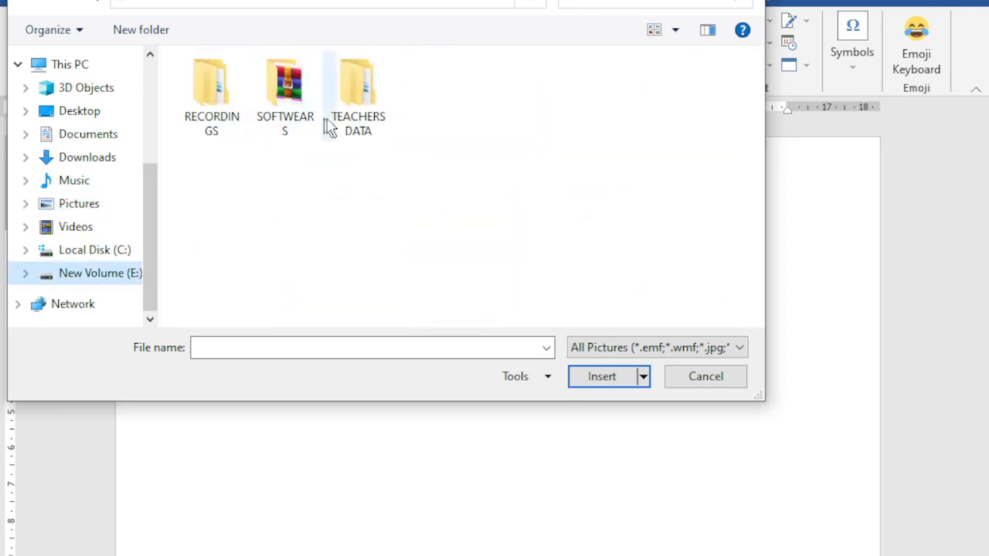
{"action": "left_click", "coordinate": [360, 111]}
{"action": "double_click", "coordinate": [360, 111]}
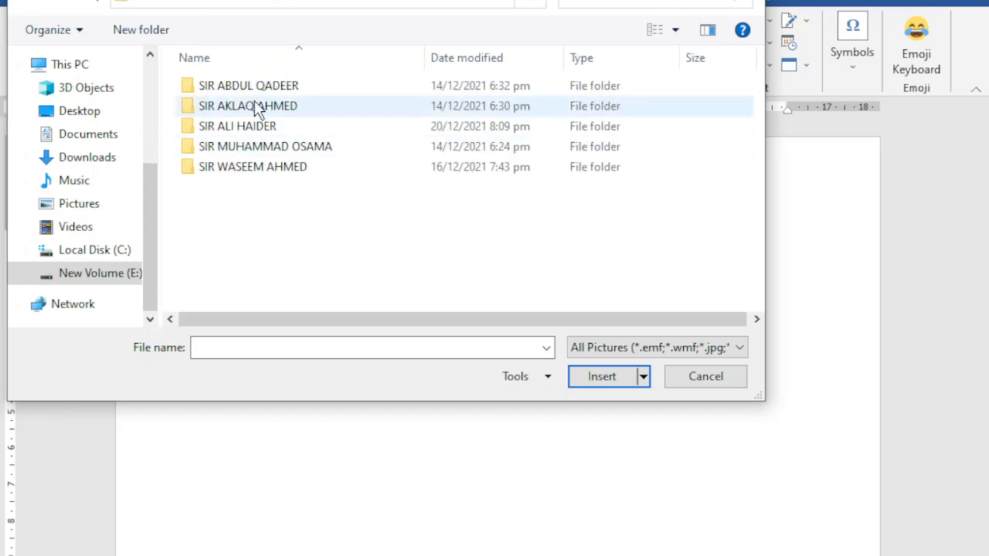
{"action": "left_click", "coordinate": [269, 131]}
{"action": "double_click", "coordinate": [269, 135]}
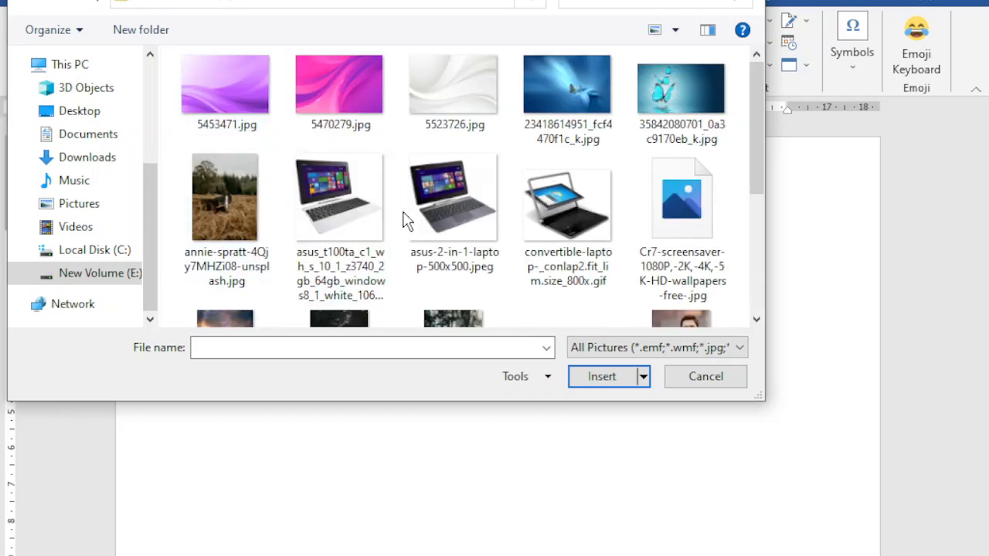
{"action": "scroll", "coordinate": [448, 218], "scroll_direction": "down", "scroll_amount": 5}
{"action": "scroll", "coordinate": [561, 242], "scroll_direction": "up", "scroll_amount": 1}
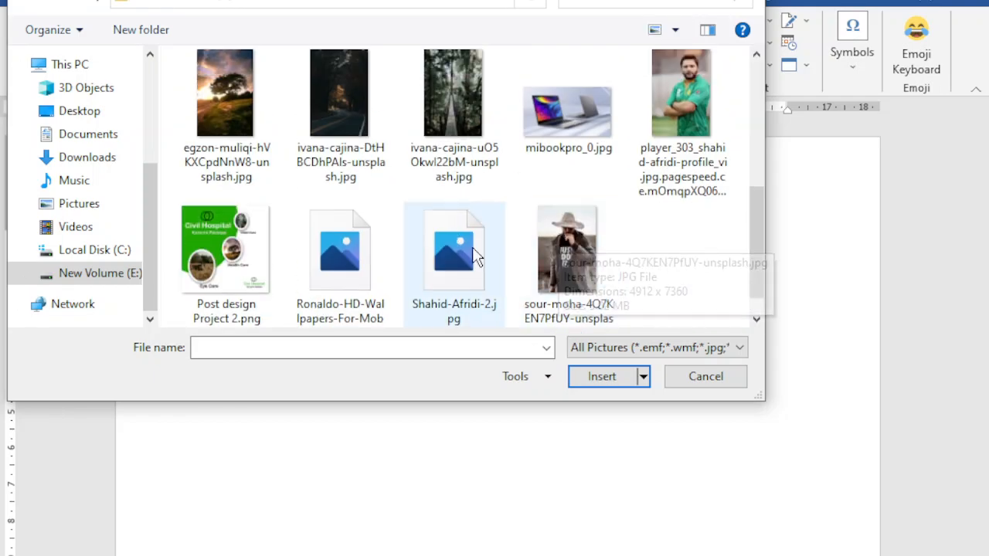
{"action": "left_click", "coordinate": [706, 114]}
{"action": "left_click", "coordinate": [608, 376]}
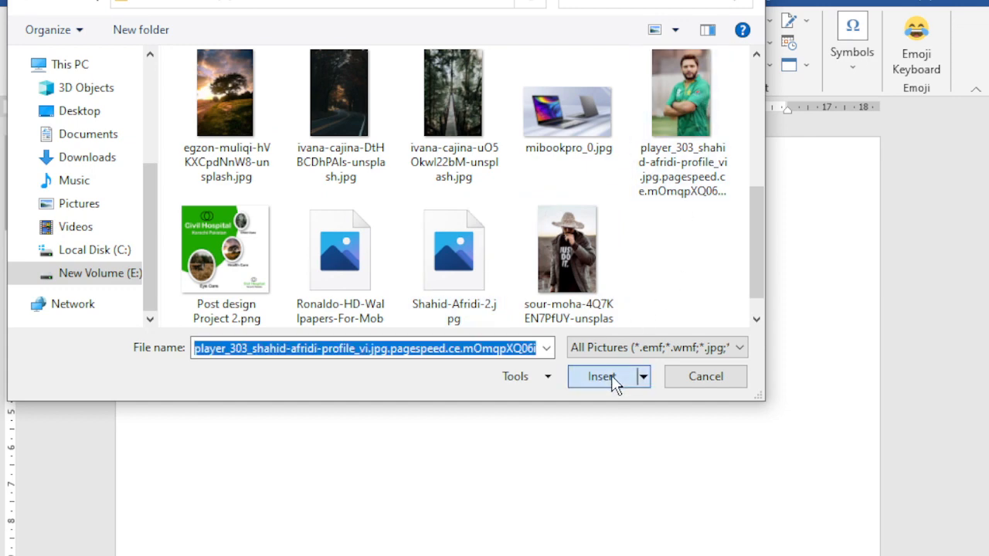
- Look over the inserted picture and try to move it upward on the page
{"action": "scroll", "coordinate": [561, 421], "scroll_direction": "down", "scroll_amount": 3}
{"action": "scroll", "coordinate": [533, 429], "scroll_direction": "down", "scroll_amount": 1}
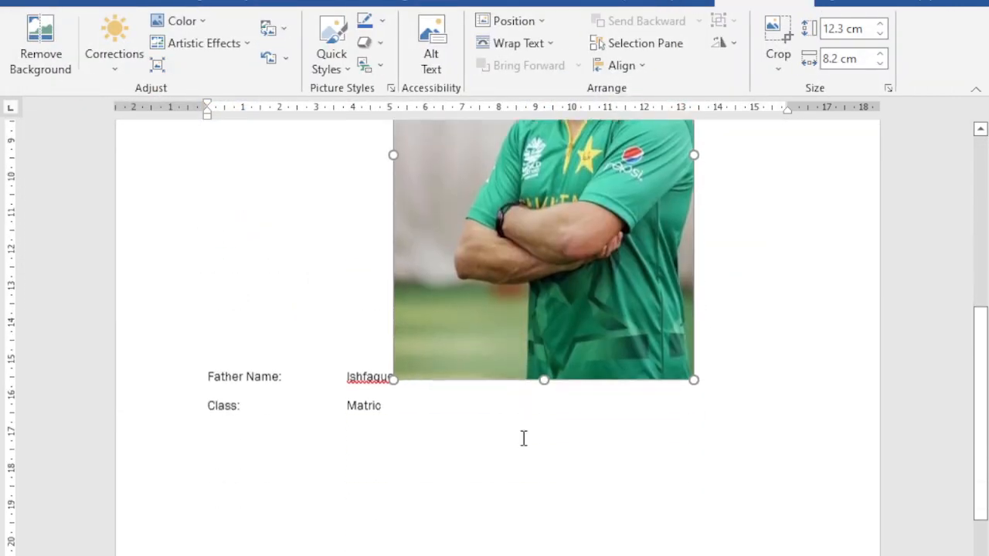
{"action": "scroll", "coordinate": [527, 401], "scroll_direction": "up", "scroll_amount": 3}
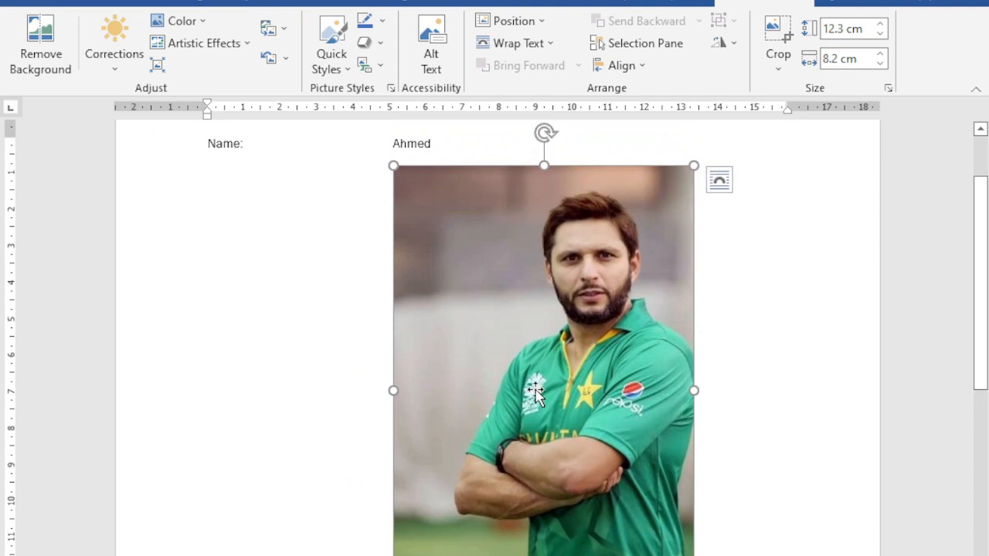
{"action": "left_click_drag", "start_coordinate": [642, 384], "coordinate": [624, 342]}
{"action": "scroll", "coordinate": [358, 352], "scroll_direction": "up", "scroll_amount": 2}
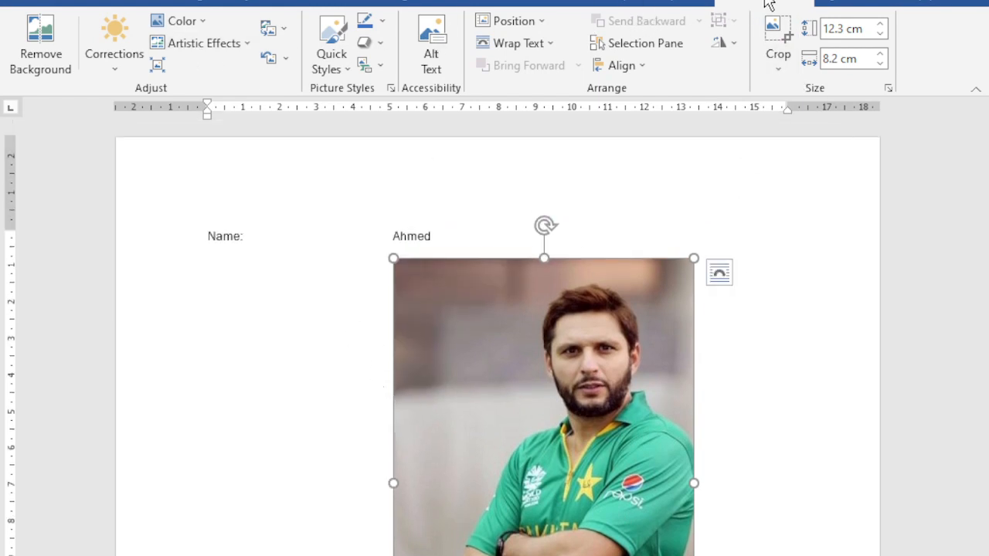
- Deselect the picture, reselect it and display its picture formatting tools
{"action": "left_click", "coordinate": [808, 349]}
{"action": "scroll", "coordinate": [803, 349], "scroll_direction": "down", "scroll_amount": 3}
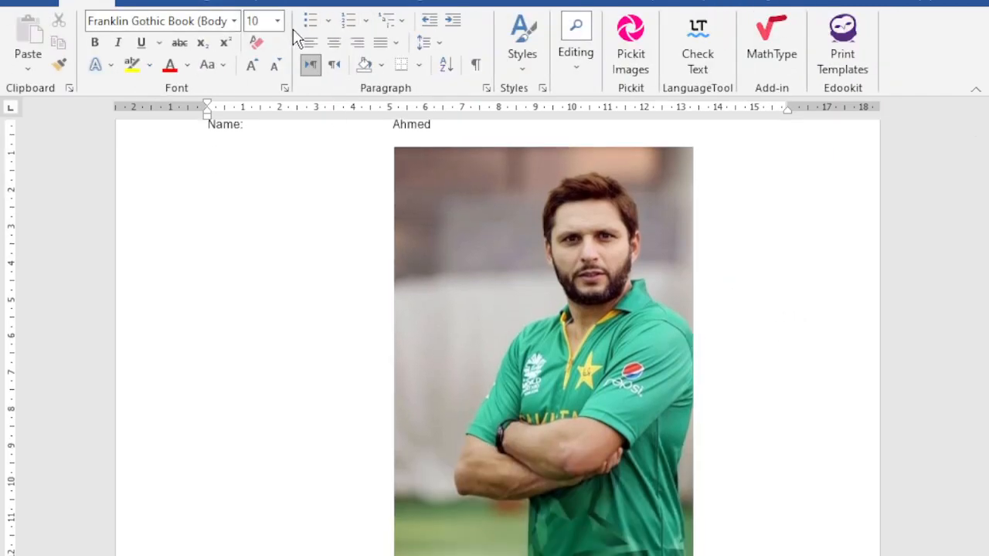
{"action": "left_click", "coordinate": [458, 271]}
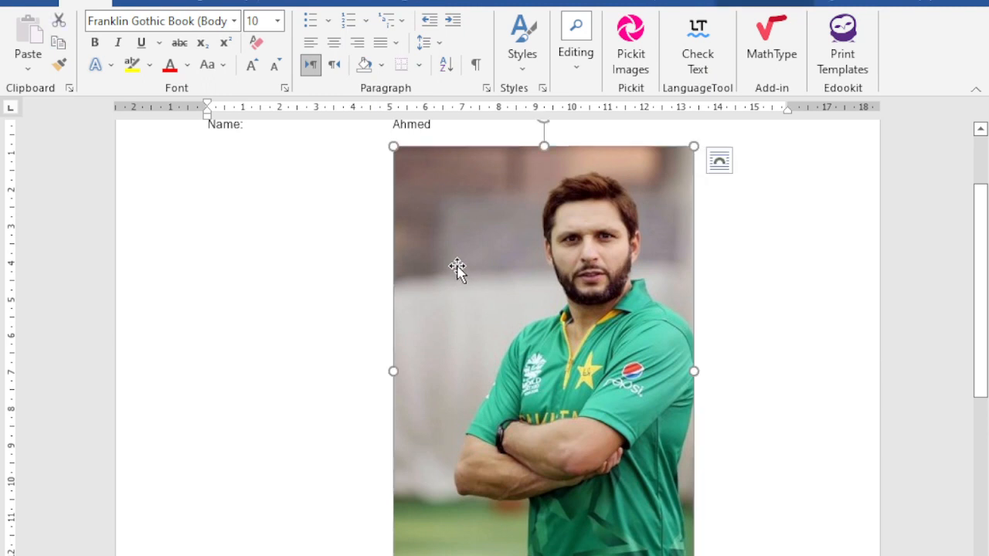
{"action": "left_click", "coordinate": [763, 4]}
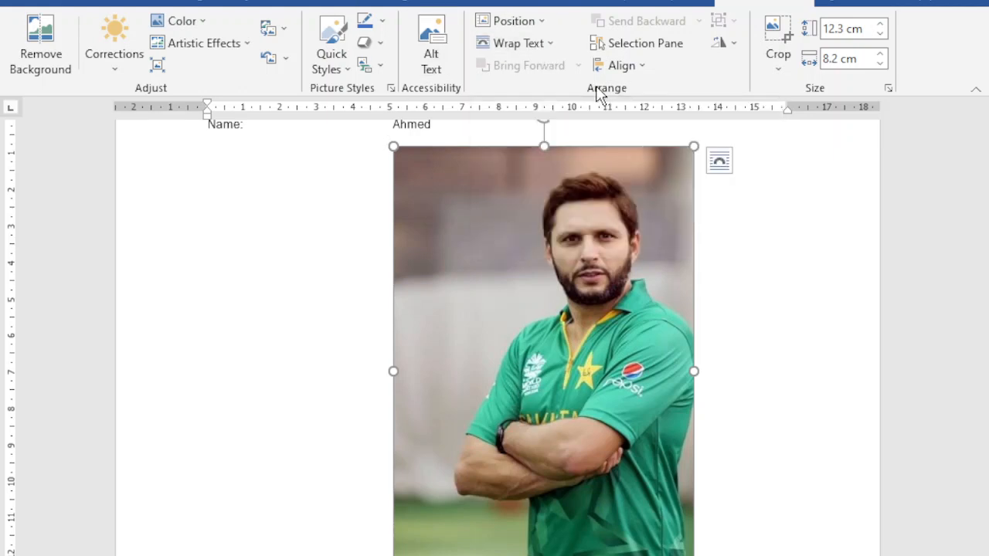
- Set the picture's text wrapping to In Front of Text and move it up beside the label lines
{"action": "left_click", "coordinate": [546, 44]}
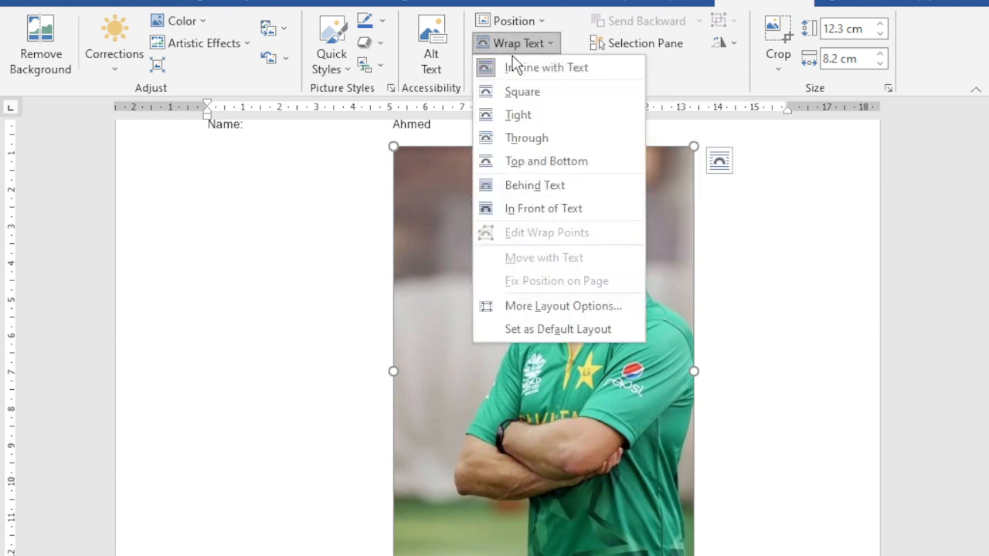
{"action": "left_click", "coordinate": [565, 204]}
{"action": "scroll", "coordinate": [521, 335], "scroll_direction": "up", "scroll_amount": 3}
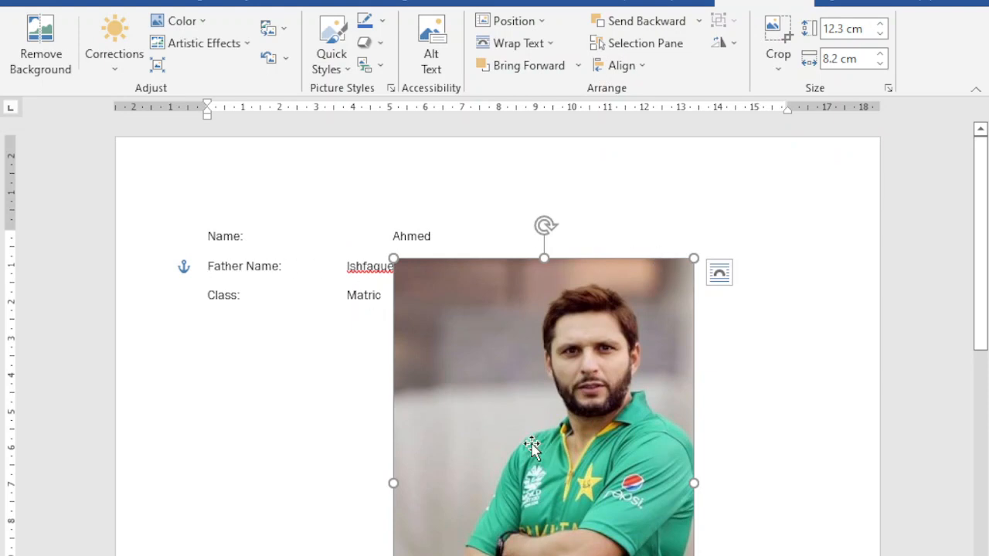
{"action": "left_click_drag", "start_coordinate": [531, 448], "coordinate": [594, 350]}
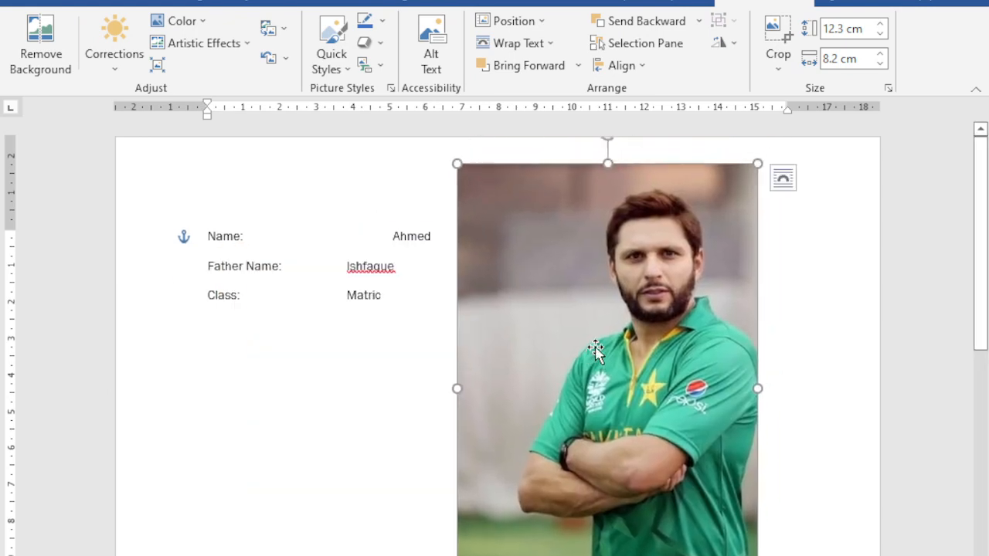
- Move the picture lower on the page and shrink it proportionally to about 3.66 cm high by 2.44 cm wide
{"action": "scroll", "coordinate": [587, 363], "scroll_direction": "down", "scroll_amount": 5}
{"action": "scroll", "coordinate": [587, 382], "scroll_direction": "up", "scroll_amount": 5}
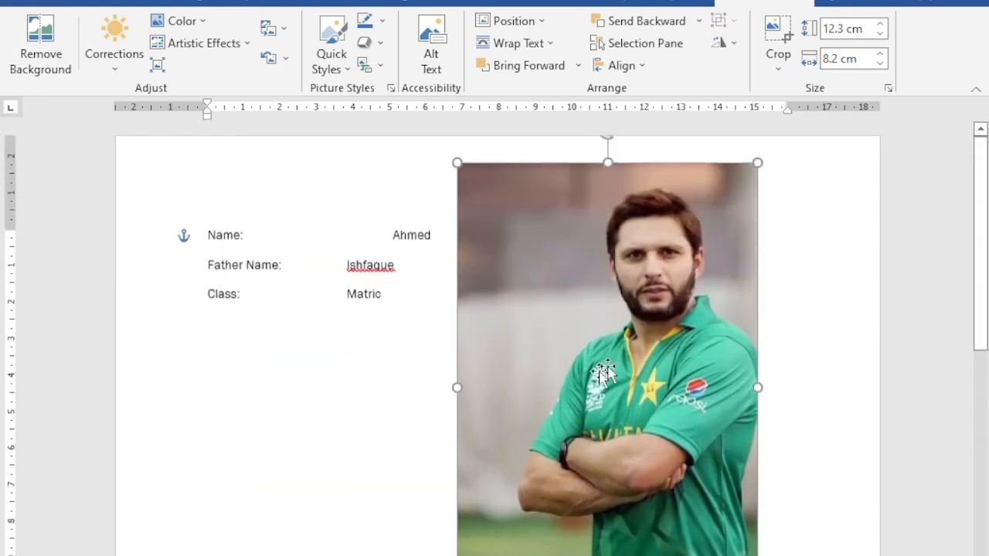
{"action": "scroll", "coordinate": [691, 342], "scroll_direction": "down", "scroll_amount": 5}
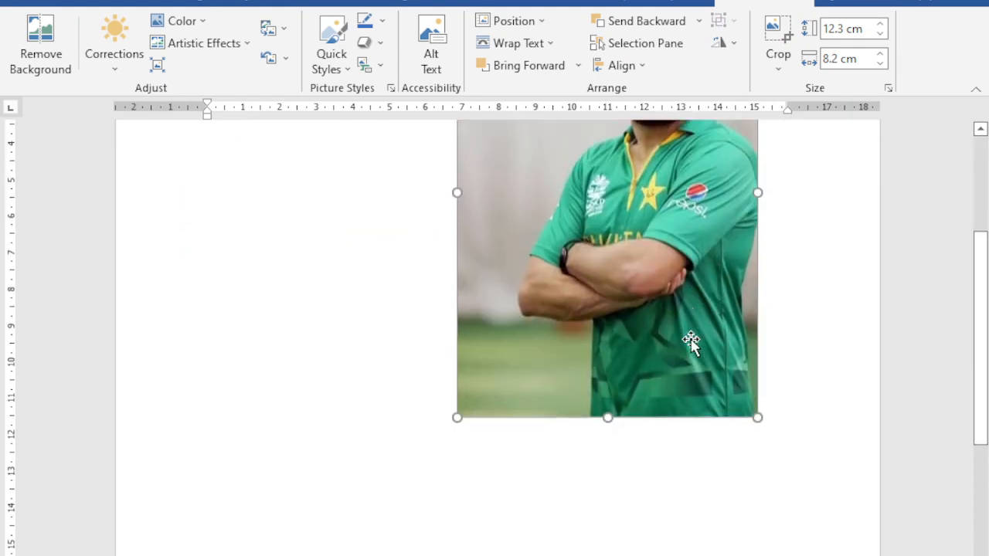
{"action": "left_click_drag", "start_coordinate": [618, 221], "coordinate": [611, 404]}
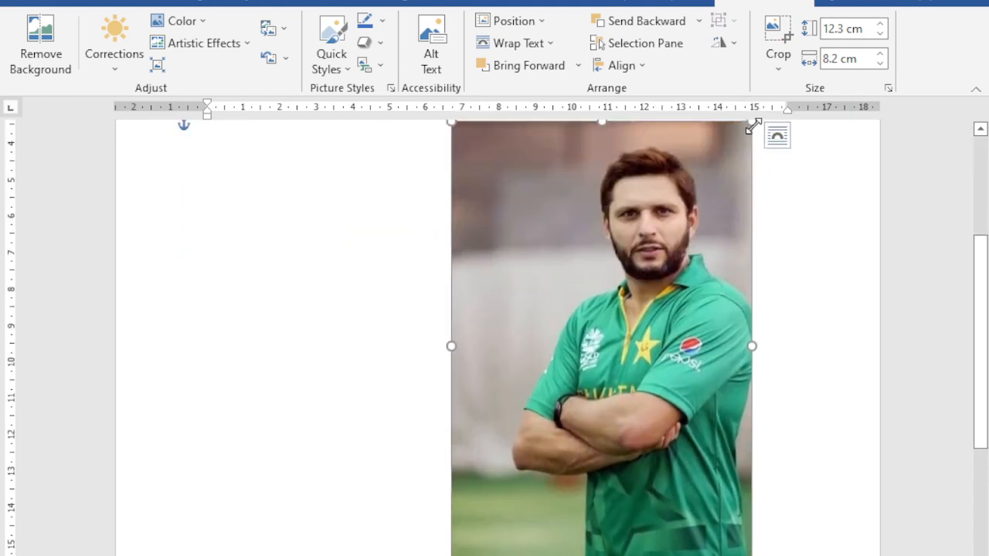
{"action": "left_click_drag", "start_coordinate": [751, 123], "coordinate": [471, 468]}
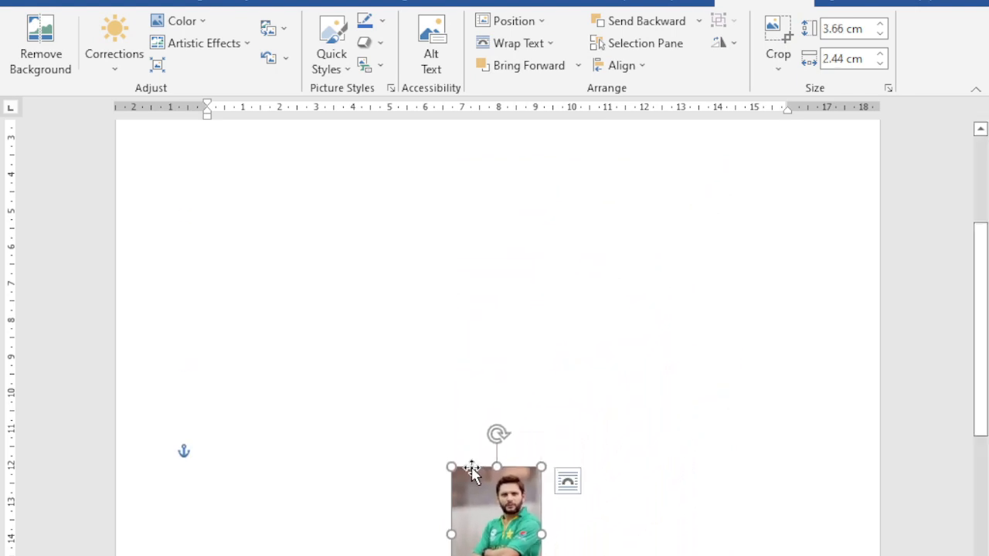
- Move the small picture up the page and stretch it to about 2.88 cm wide and 4.26 cm high
{"action": "left_click_drag", "start_coordinate": [524, 542], "coordinate": [578, 242]}
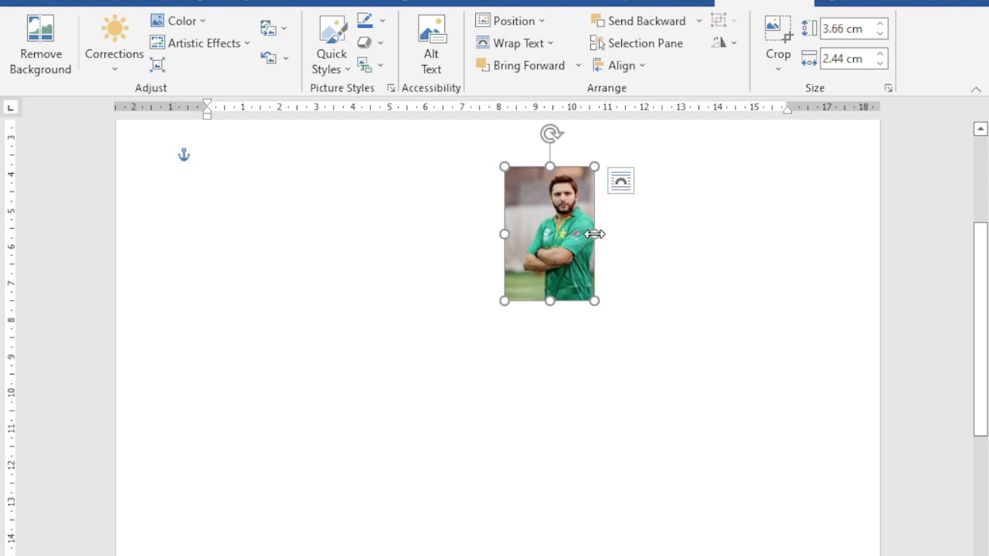
{"action": "mouse_move", "coordinate": [594, 233]}
{"action": "left_mouse_down"}
{"action": "mouse_move", "coordinate": [803, 240]}
{"action": "mouse_move", "coordinate": [610, 234]}
{"action": "left_mouse_up"}
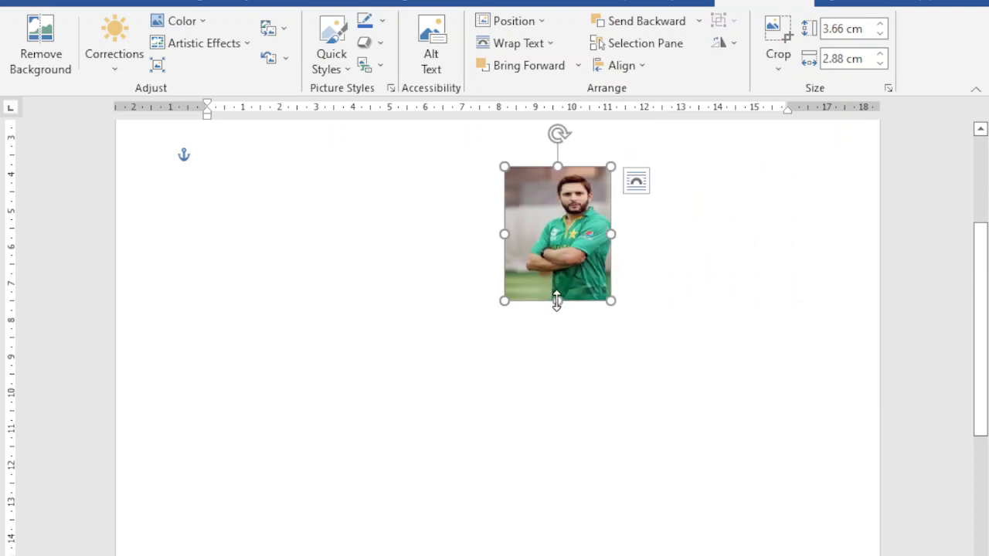
{"action": "left_click_drag", "start_coordinate": [556, 302], "coordinate": [559, 323]}
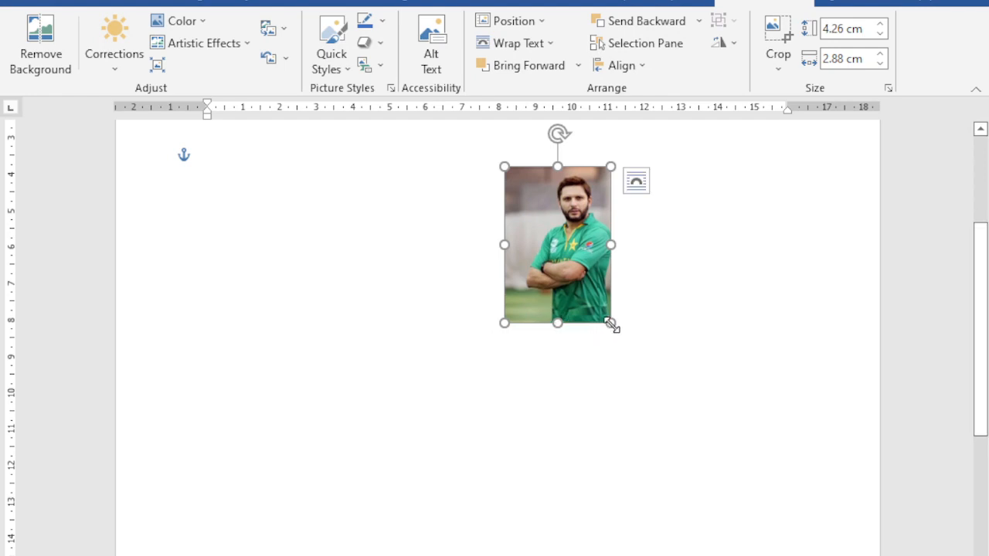
- Enlarge the picture to about 6.69 cm high by 4.53 cm wide and move it beside the label lines near the page's right edge
{"action": "left_click_drag", "start_coordinate": [611, 324], "coordinate": [761, 544]}
{"action": "left_click_drag", "start_coordinate": [753, 501], "coordinate": [651, 414]}
{"action": "scroll", "coordinate": [835, 428], "scroll_direction": "up", "scroll_amount": 5}
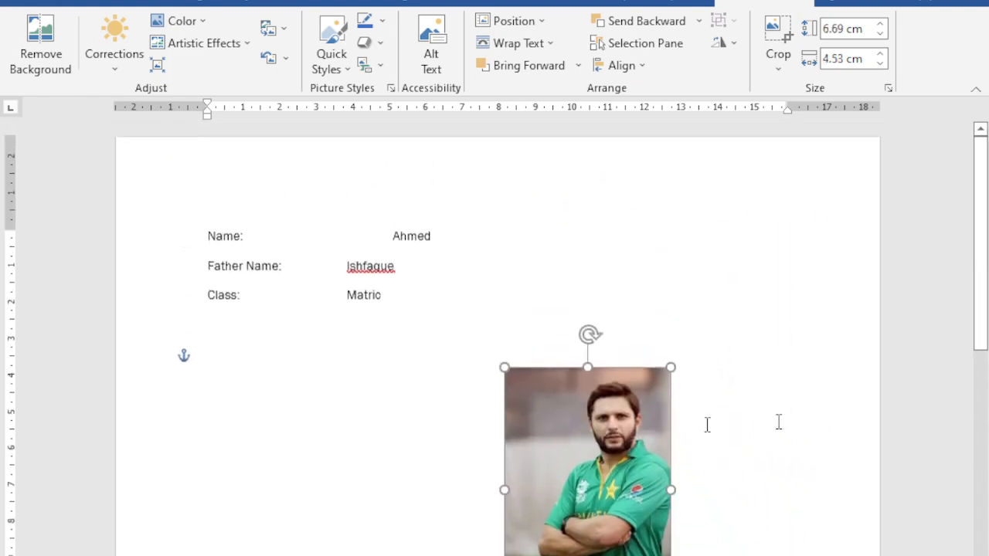
{"action": "left_click_drag", "start_coordinate": [609, 459], "coordinate": [744, 306]}
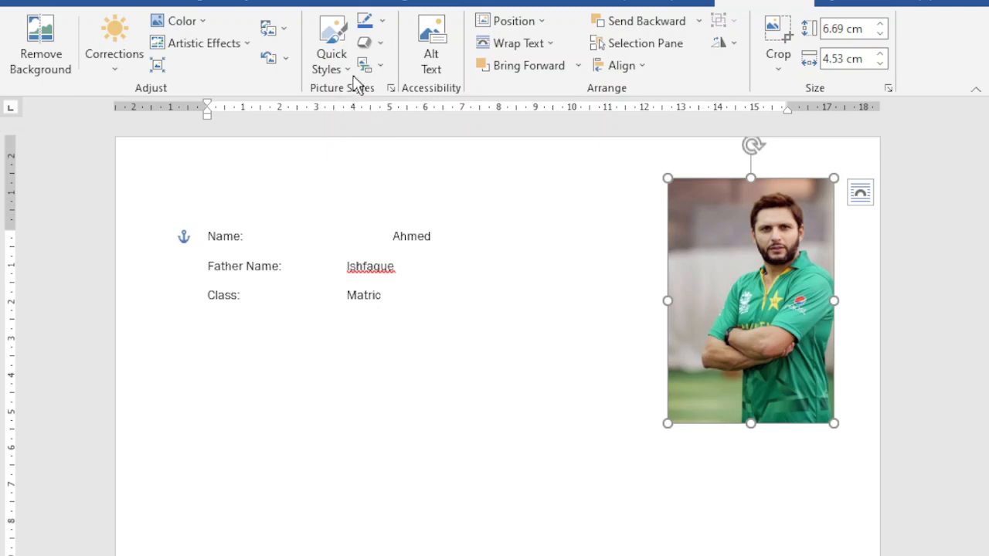
- Give the picture a solid black outline and open its detailed line settings
{"action": "left_click", "coordinate": [377, 24]}
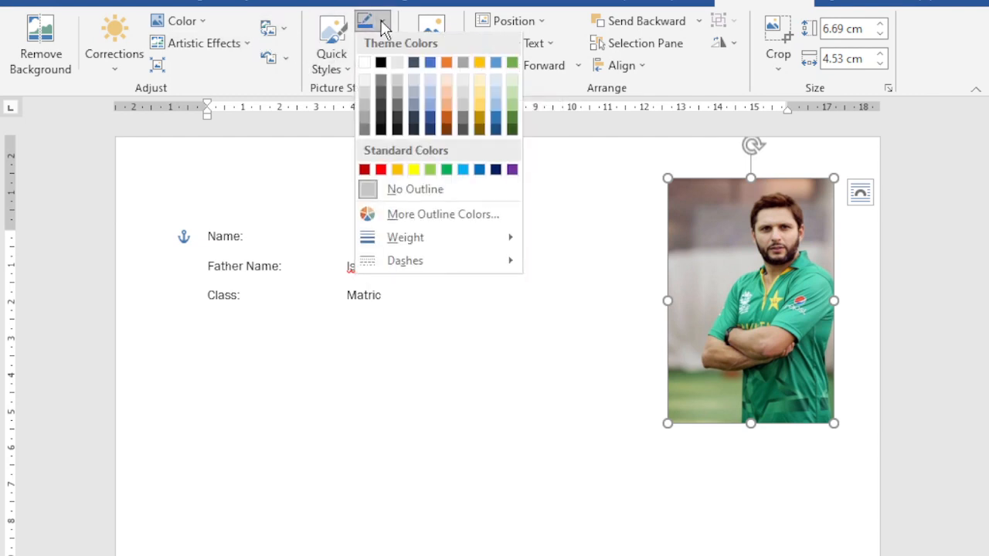
{"action": "left_click", "coordinate": [380, 64]}
{"action": "left_click", "coordinate": [382, 23]}
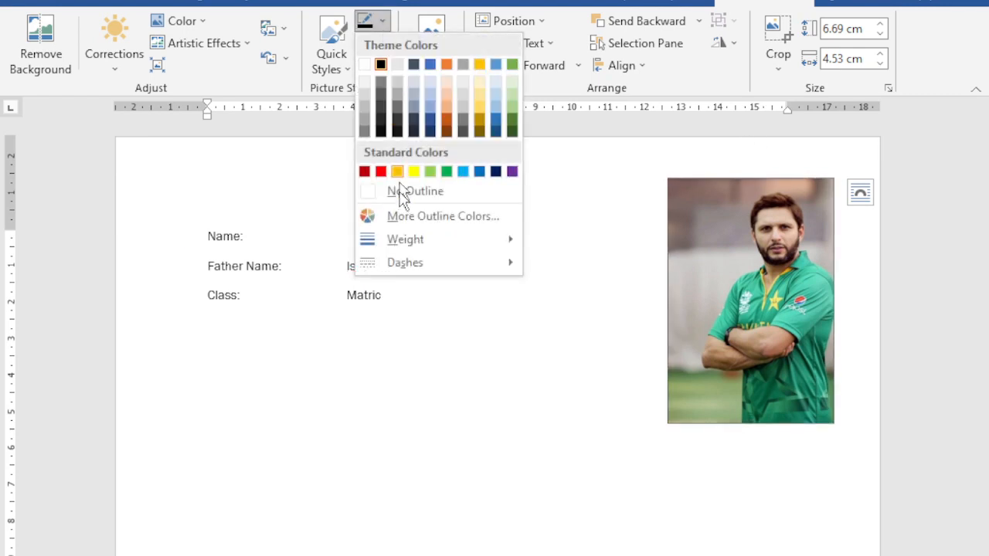
{"action": "mouse_move", "coordinate": [517, 245]}
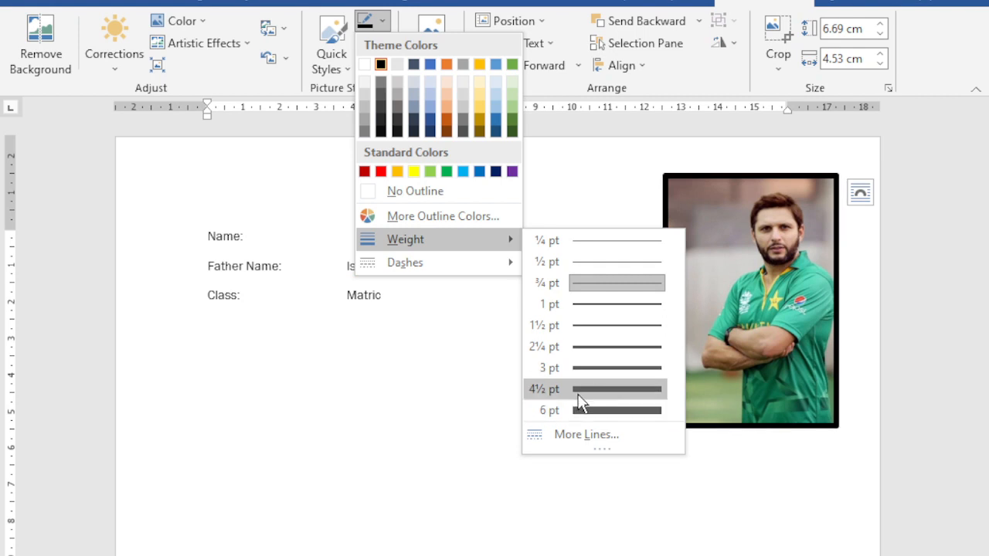
{"action": "left_click", "coordinate": [583, 435]}
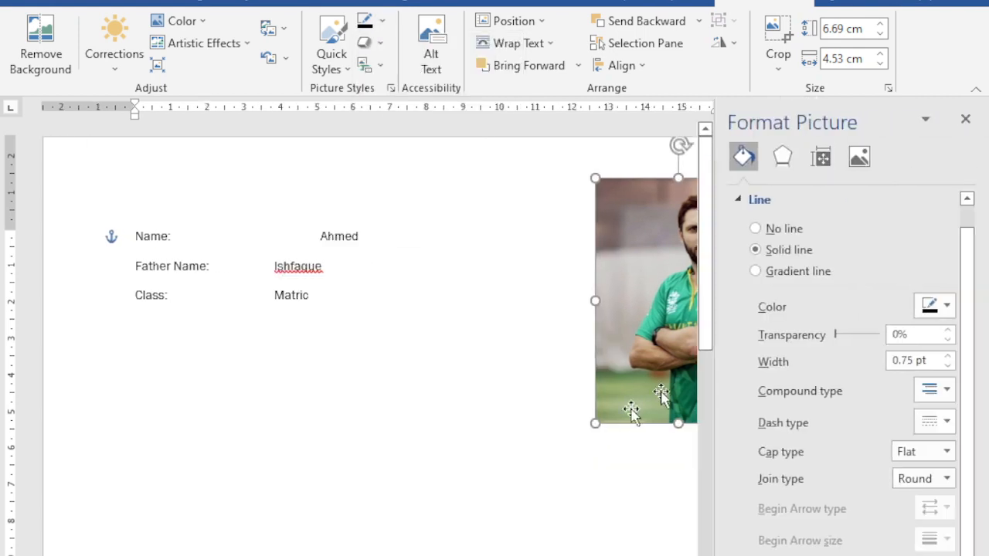
- Set the picture outline's compound type to the triple line and close the formatting pane
{"action": "left_click", "coordinate": [945, 391]}
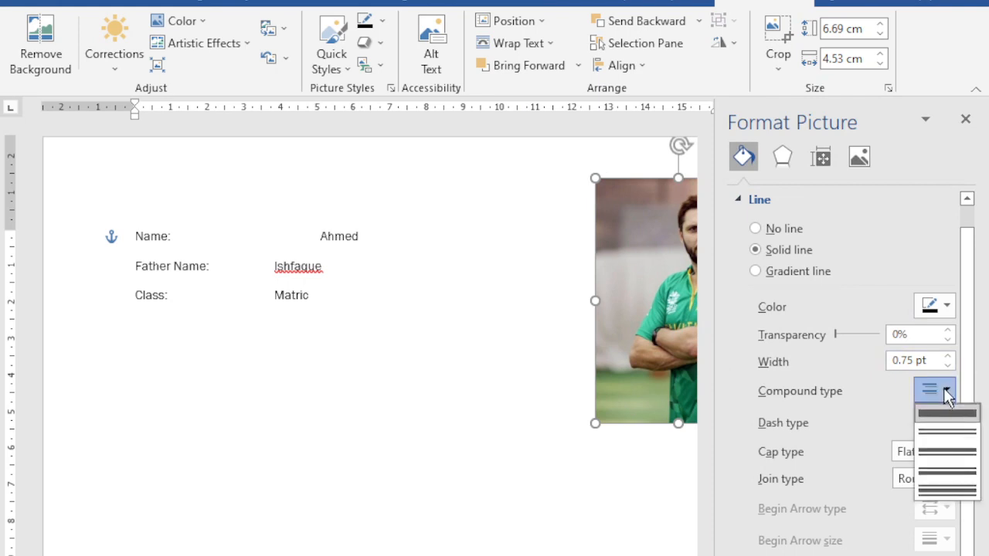
{"action": "left_click", "coordinate": [950, 494]}
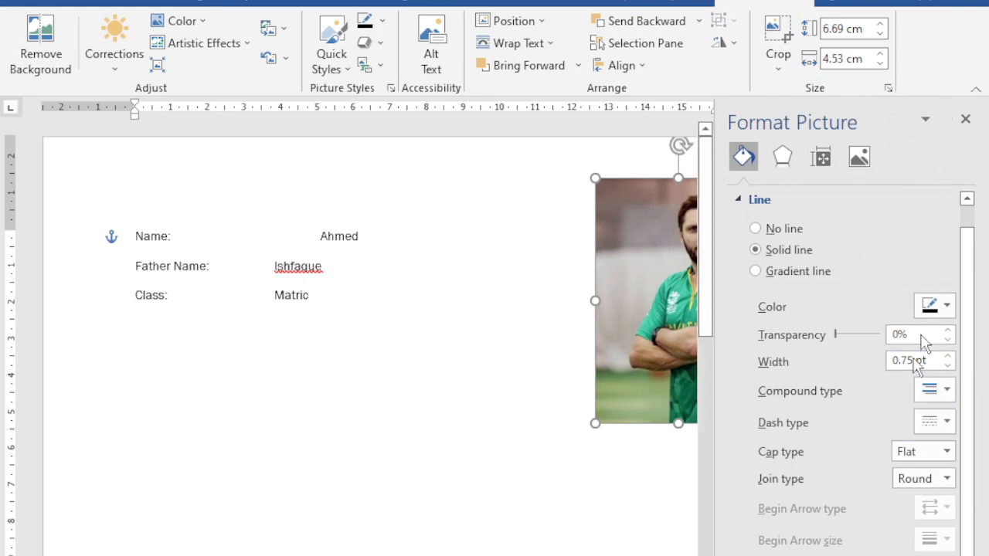
{"action": "scroll", "coordinate": [966, 489], "scroll_direction": "down", "scroll_amount": 1}
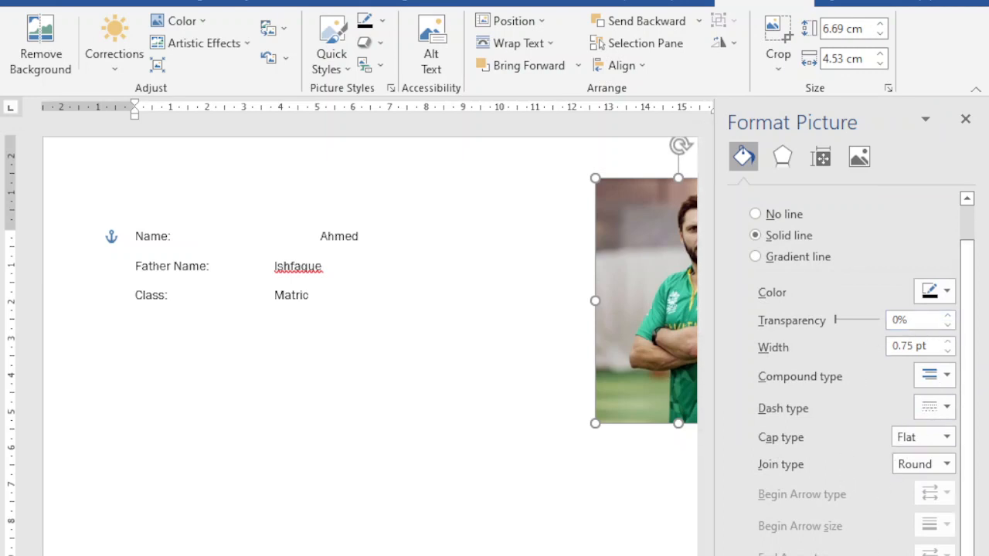
{"action": "left_click", "coordinate": [389, 239]}
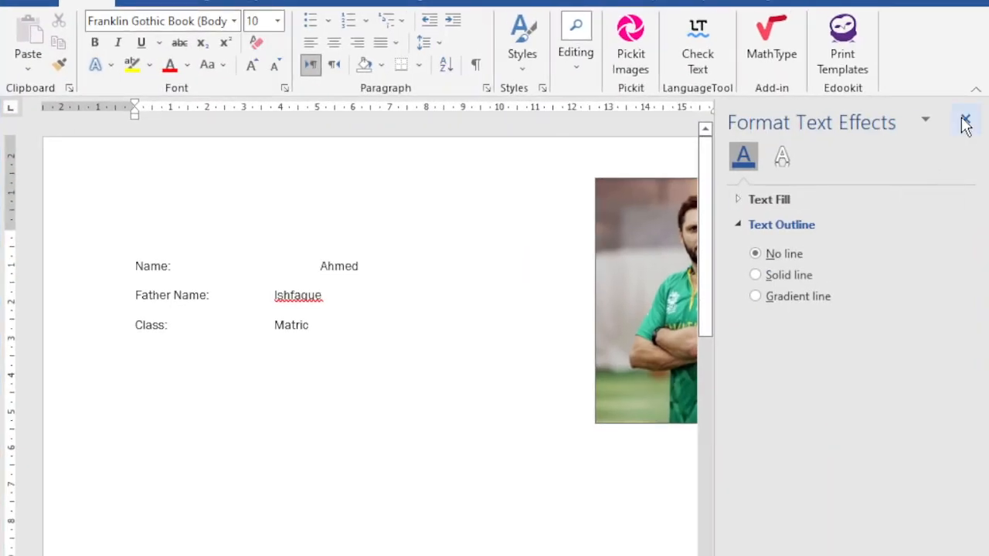
{"action": "left_click", "coordinate": [965, 122]}
- Reselect the picture and apply a thin light blue glow from the smallest glow variations
{"action": "left_click", "coordinate": [713, 240]}
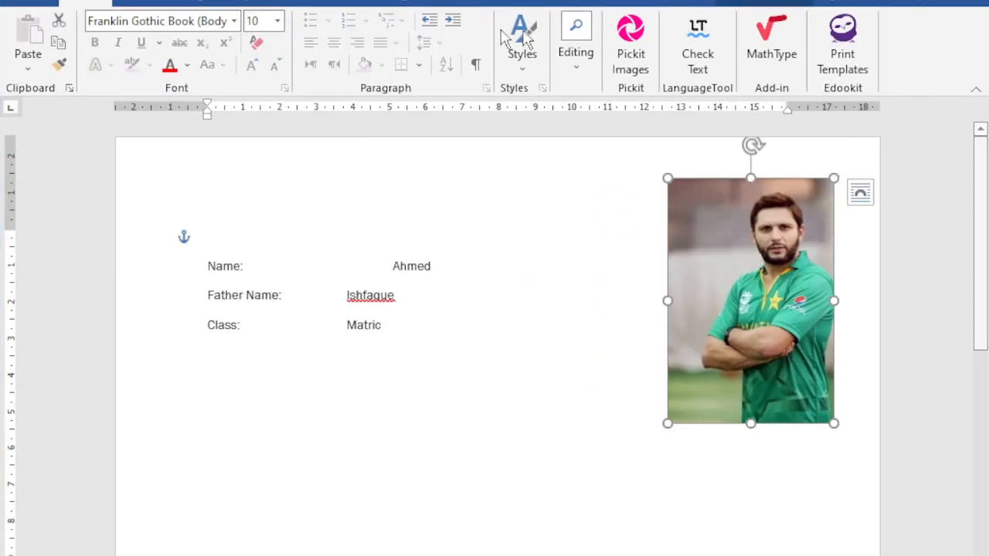
{"action": "left_click", "coordinate": [796, 7]}
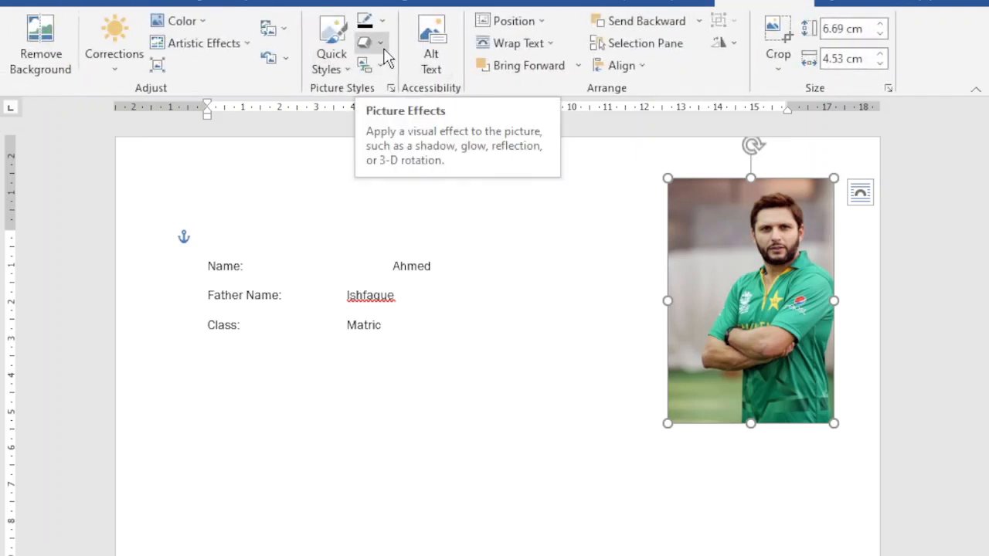
{"action": "left_click", "coordinate": [383, 48]}
{"action": "mouse_move", "coordinate": [475, 76]}
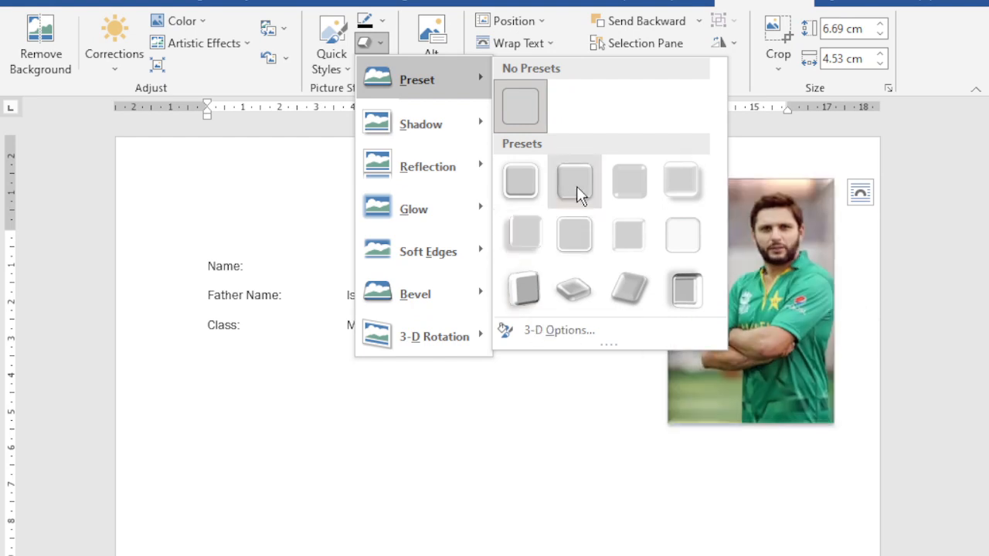
{"action": "mouse_move", "coordinate": [482, 172]}
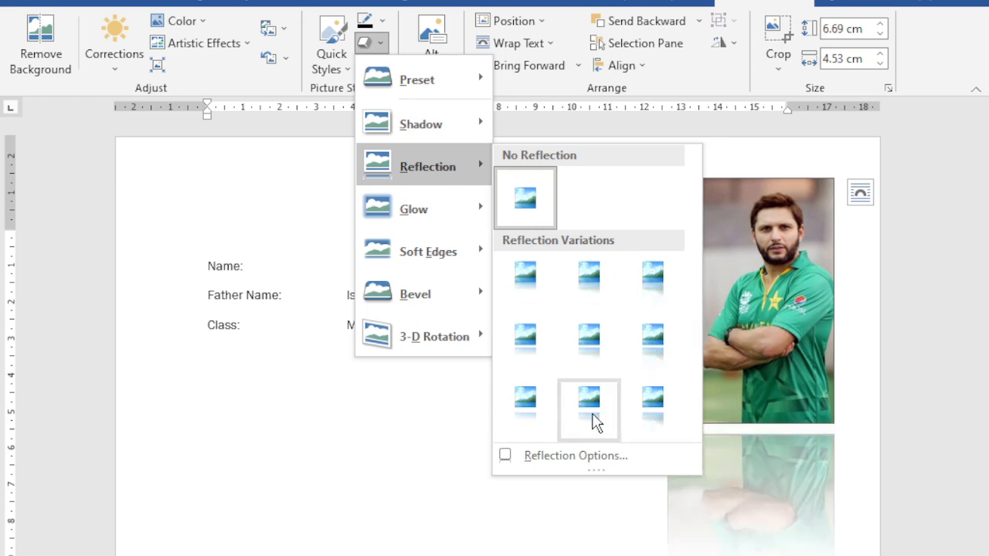
{"action": "mouse_move", "coordinate": [463, 214]}
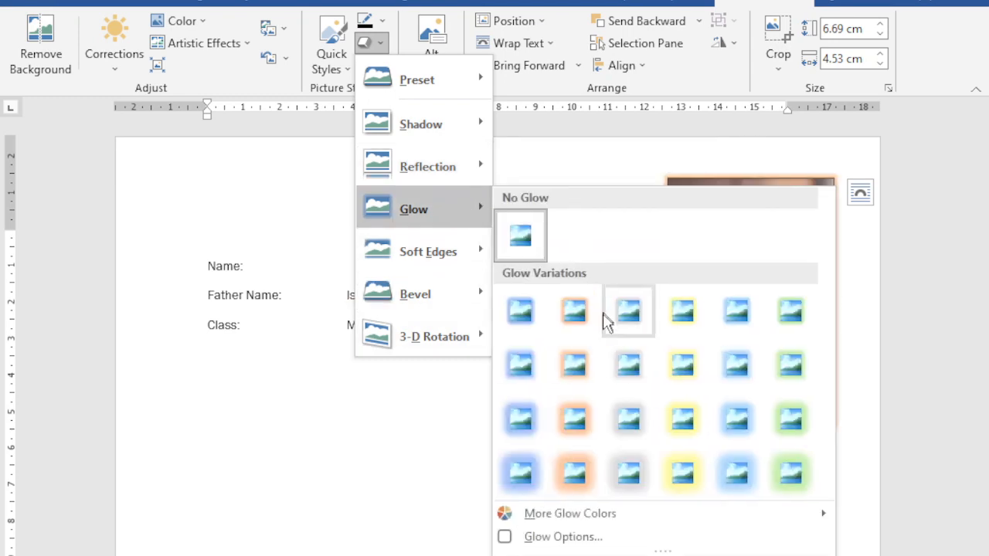
{"action": "left_click", "coordinate": [745, 331]}
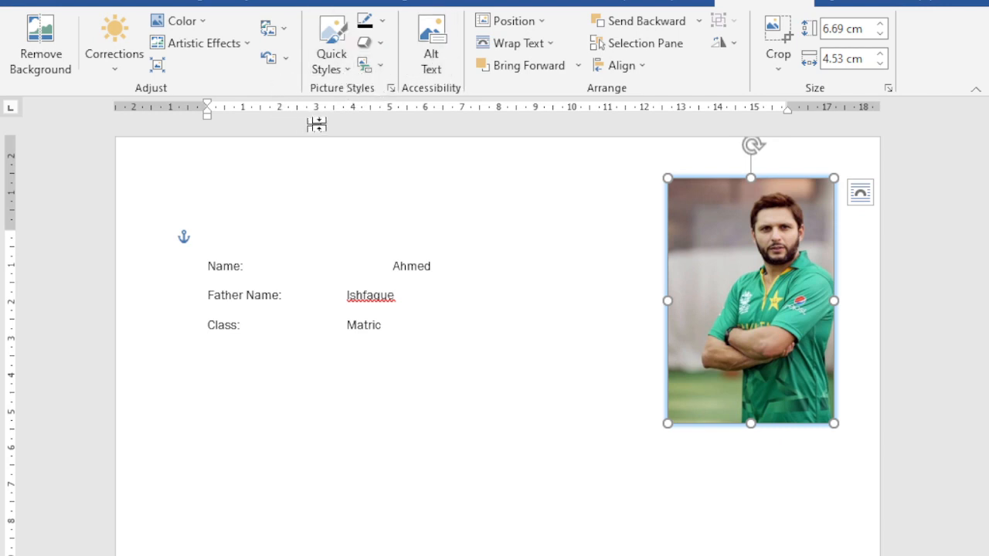
- Apply a narrow, left-slanting parallel 3-D rotation to the picture and enlarge it to about 8.84 cm high by 5.99 cm wide
{"action": "left_click", "coordinate": [372, 43]}
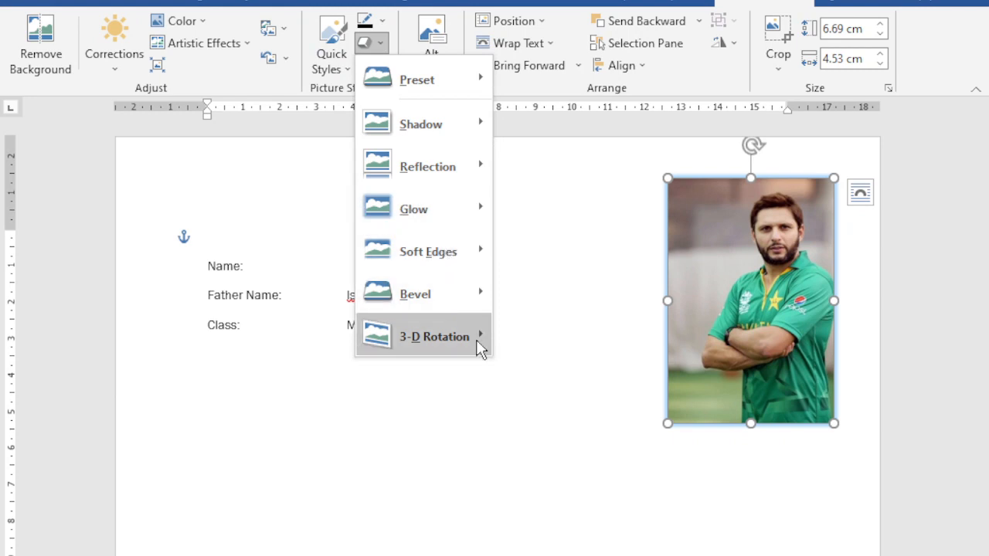
{"action": "mouse_move", "coordinate": [478, 341]}
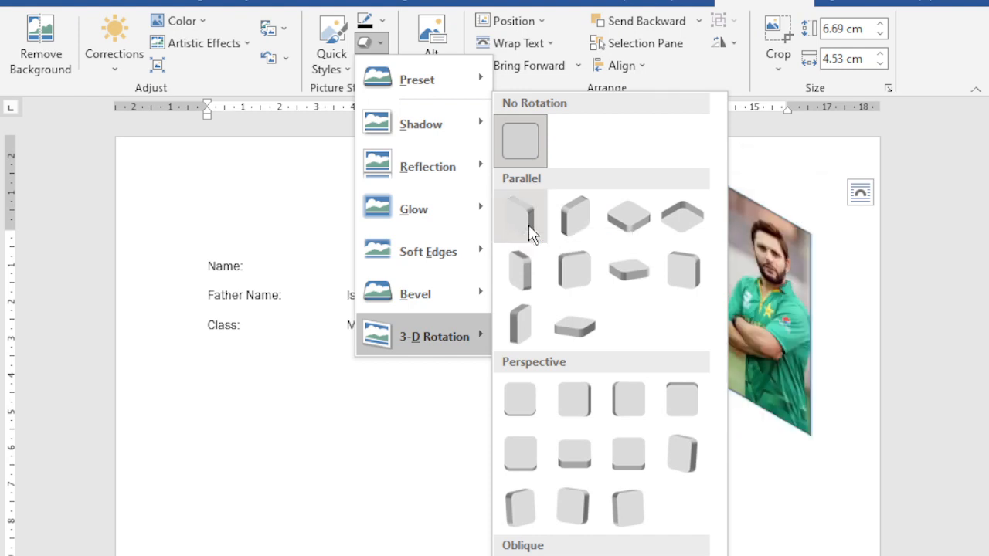
{"action": "left_click", "coordinate": [522, 281]}
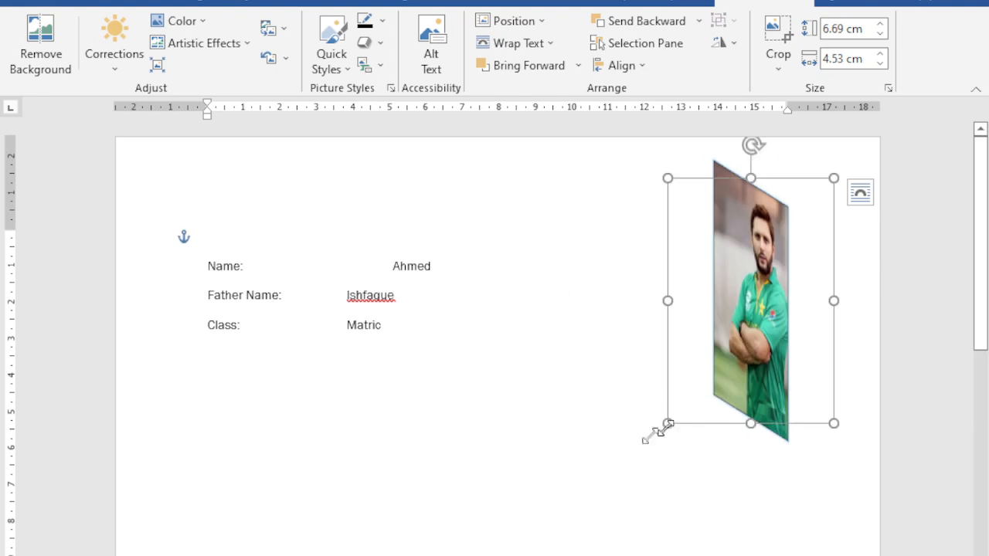
{"action": "left_click_drag", "start_coordinate": [667, 424], "coordinate": [614, 463]}
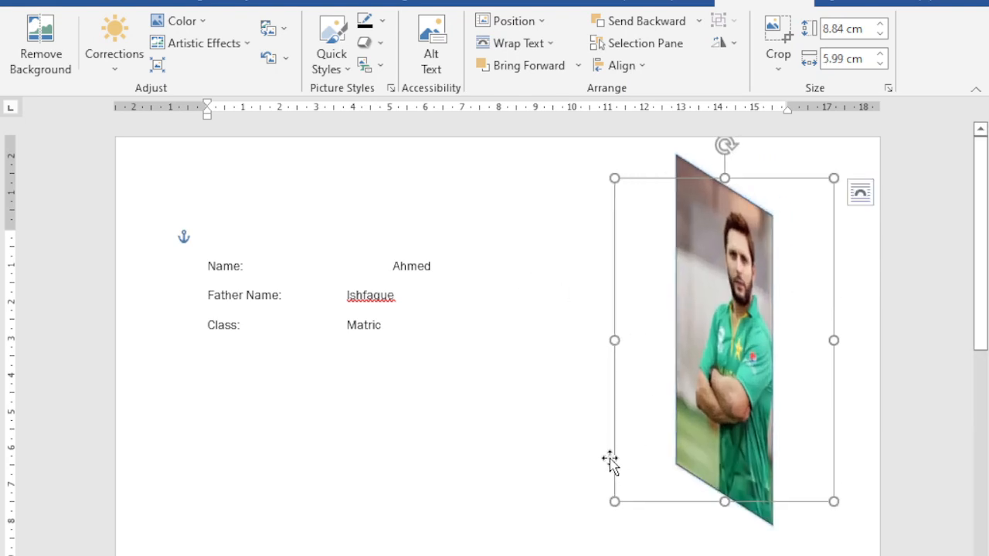
- Apply a picture correction that raises the brightness by 20% and lowers the contrast
{"action": "left_click", "coordinate": [381, 42]}
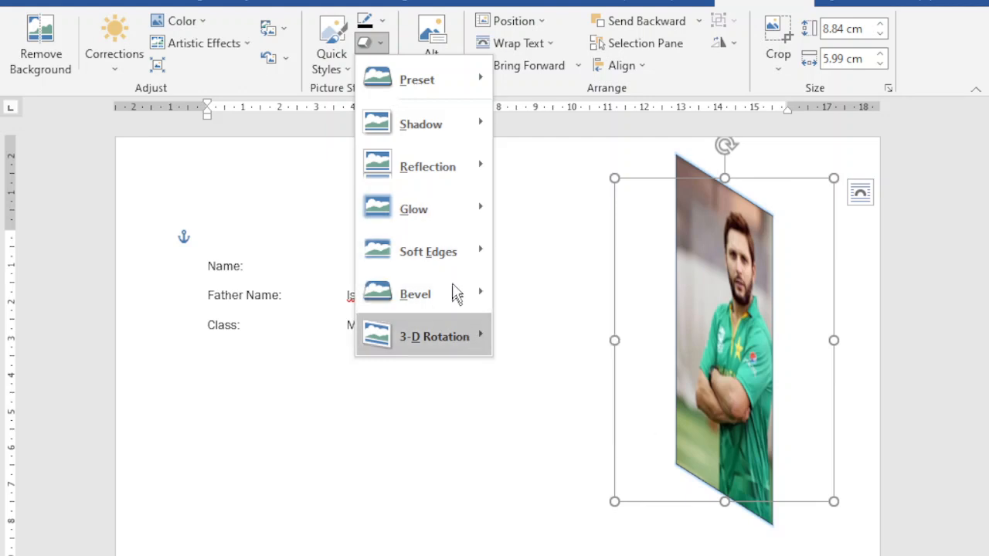
{"action": "key", "text": "Escape"}
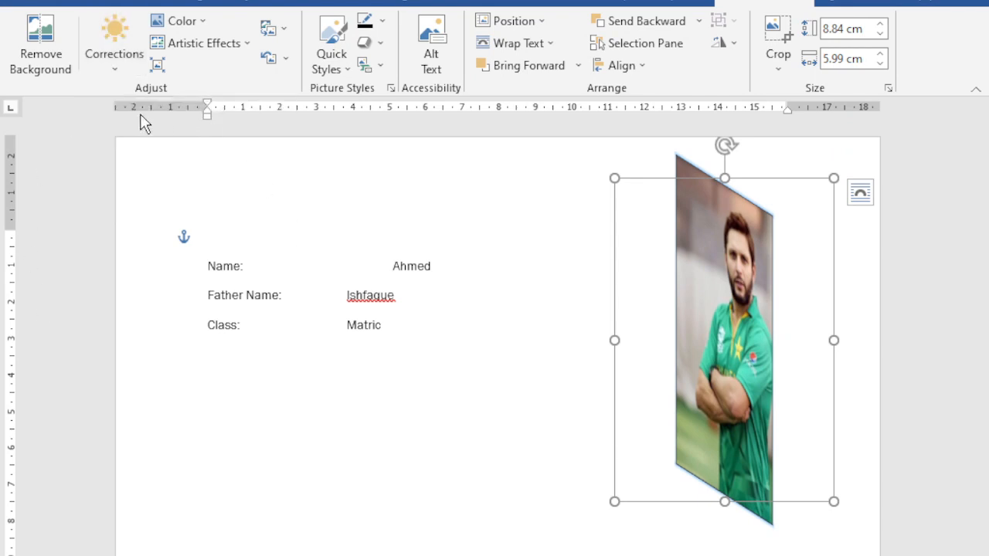
{"action": "left_click", "coordinate": [113, 80]}
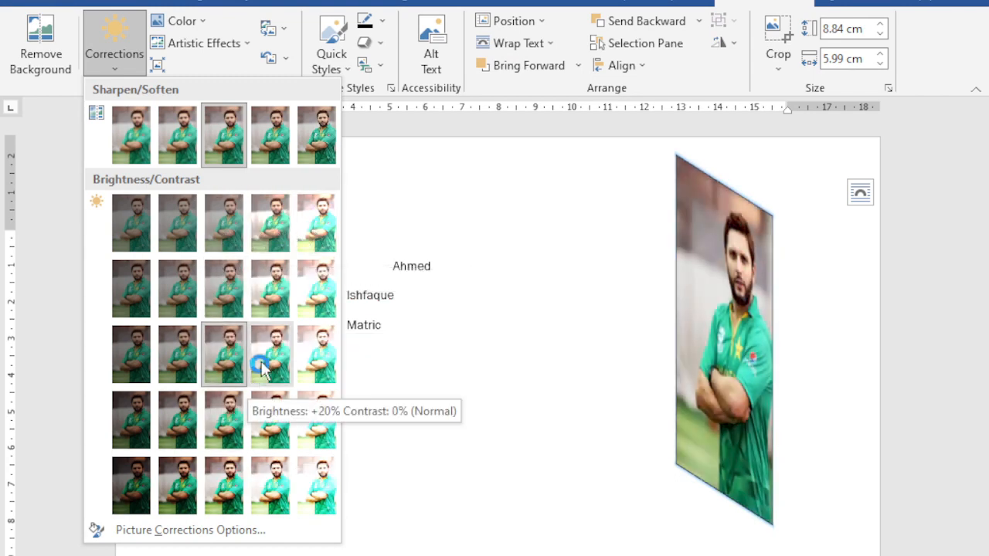
{"action": "left_click", "coordinate": [265, 297]}
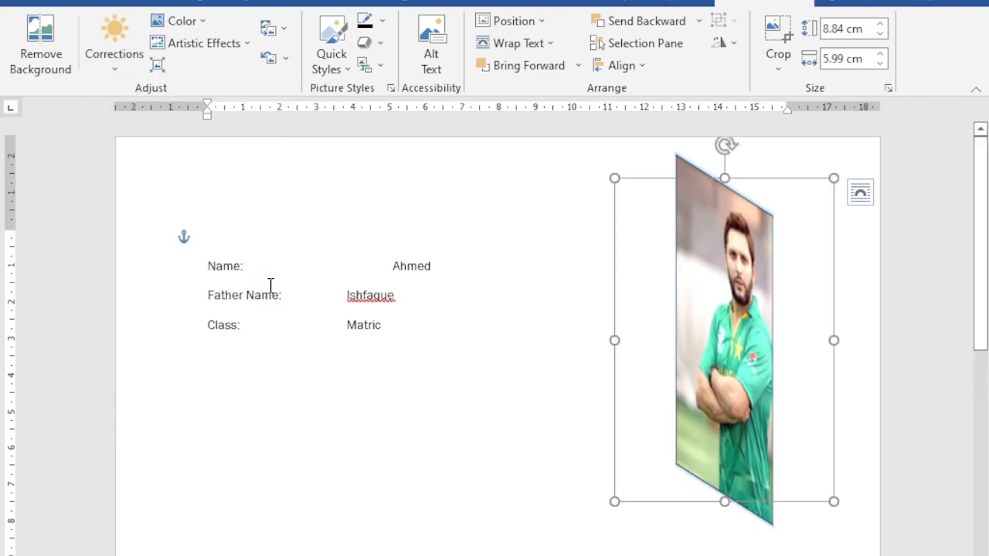
- Try the lowest color saturation on the picture and undo the color change
{"action": "left_click", "coordinate": [204, 25]}
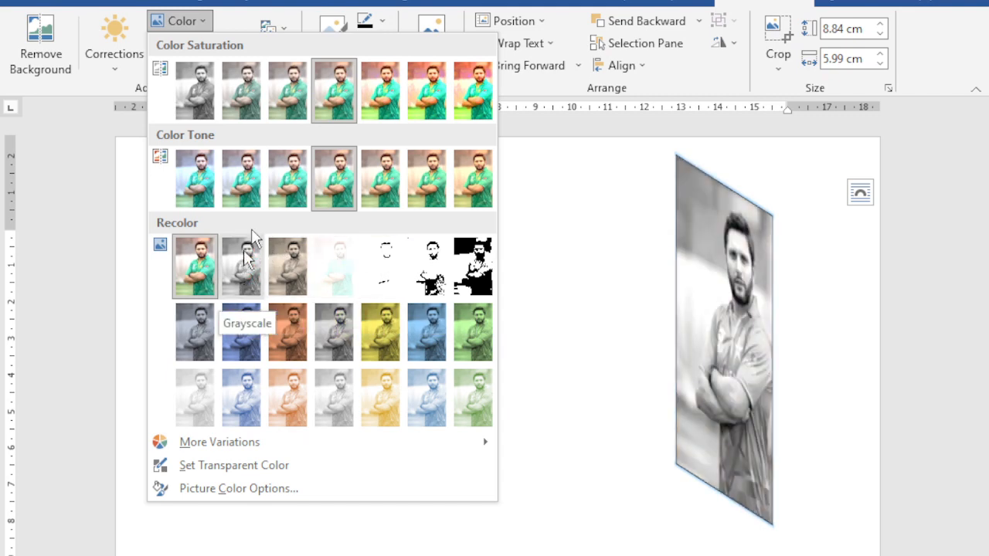
{"action": "left_click", "coordinate": [196, 81]}
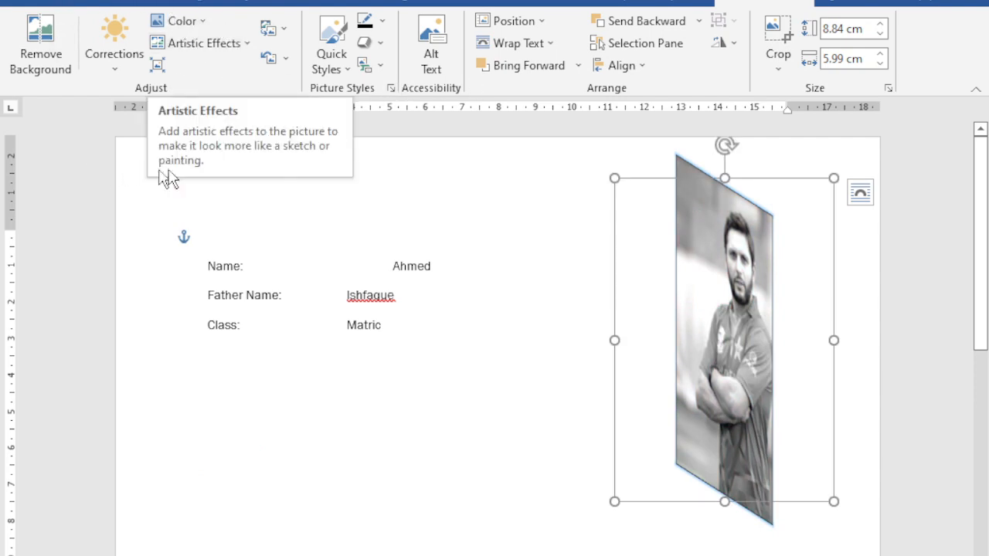
{"action": "left_click", "coordinate": [246, 43]}
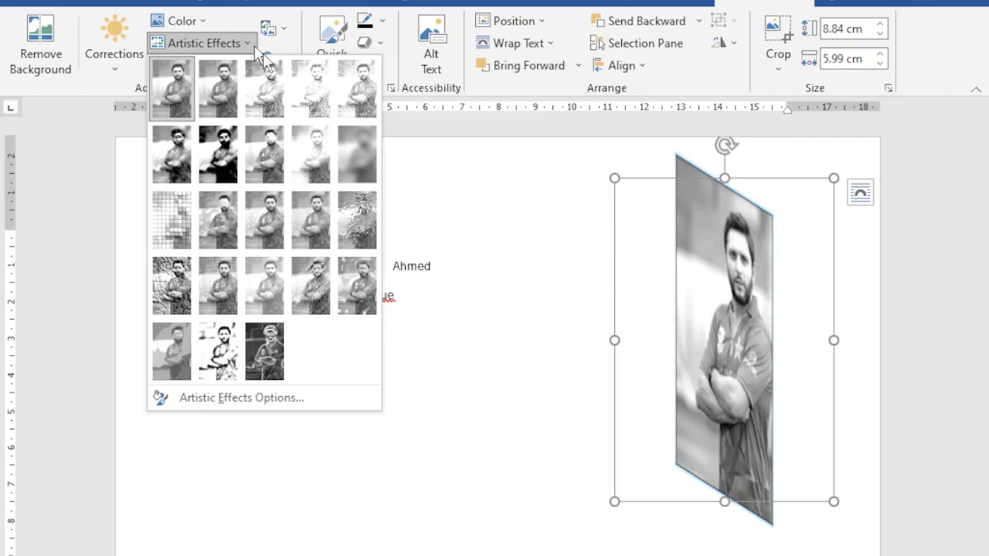
{"action": "left_click", "coordinate": [462, 218]}
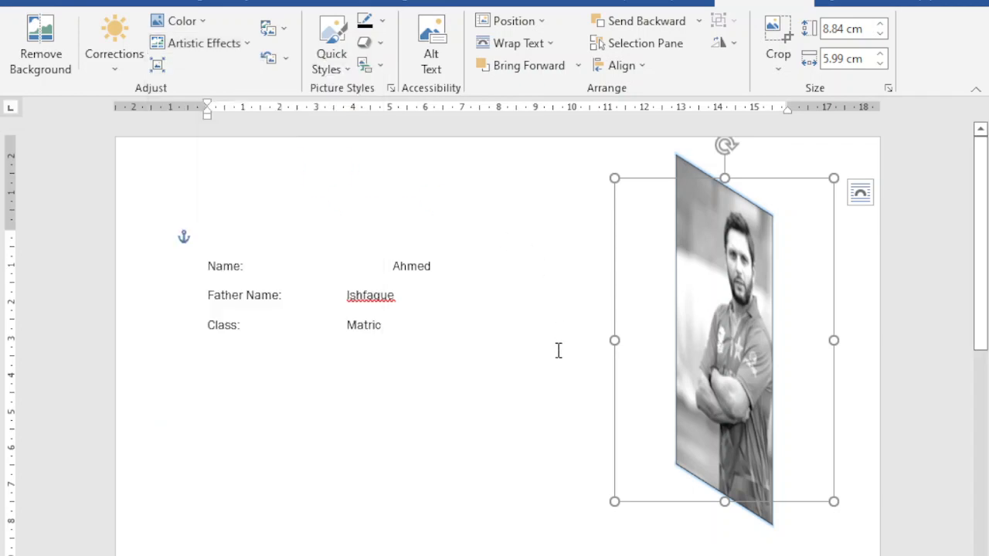
{"action": "key", "text": "ctrl+z"}
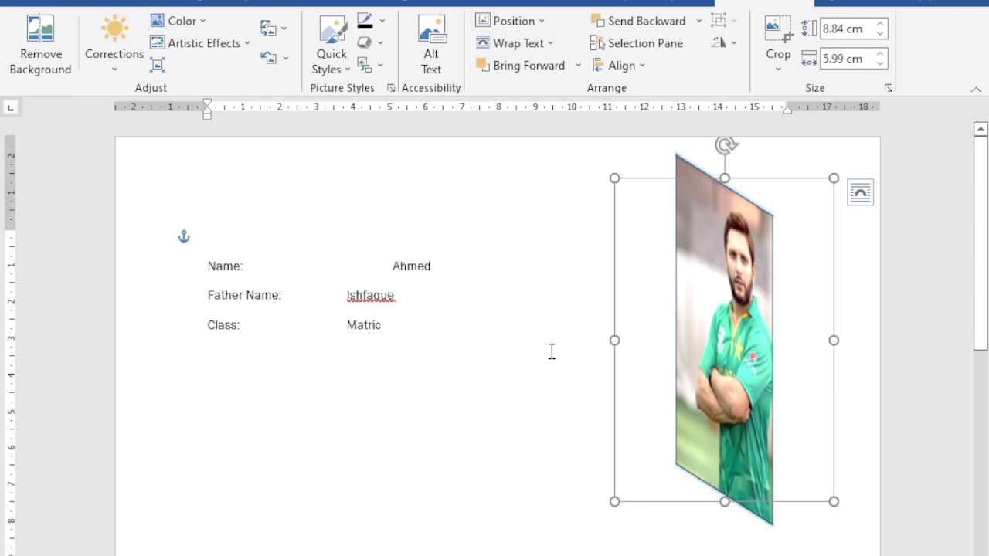
- Apply the Blur artistic effect to the full-color picture
{"action": "left_click", "coordinate": [248, 45]}
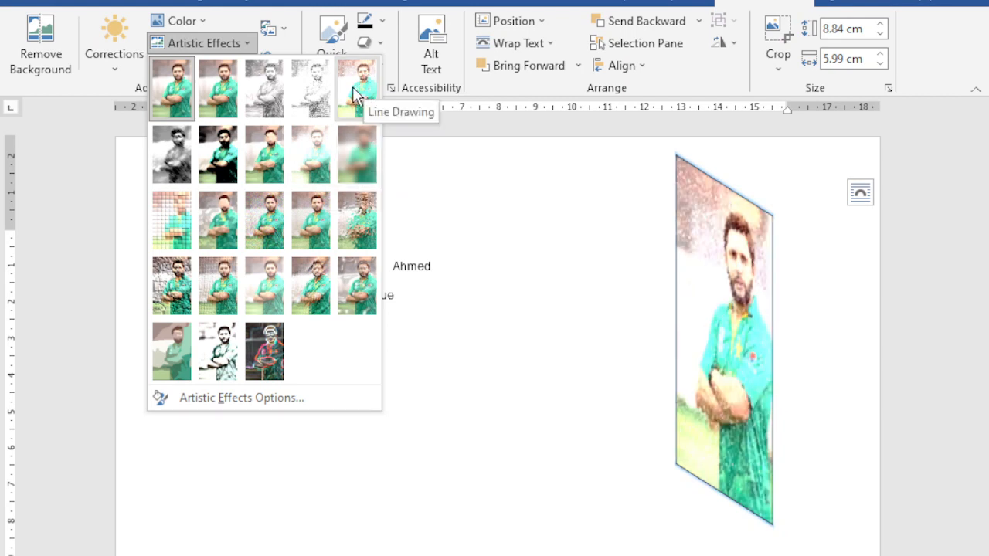
{"action": "left_click", "coordinate": [360, 157]}
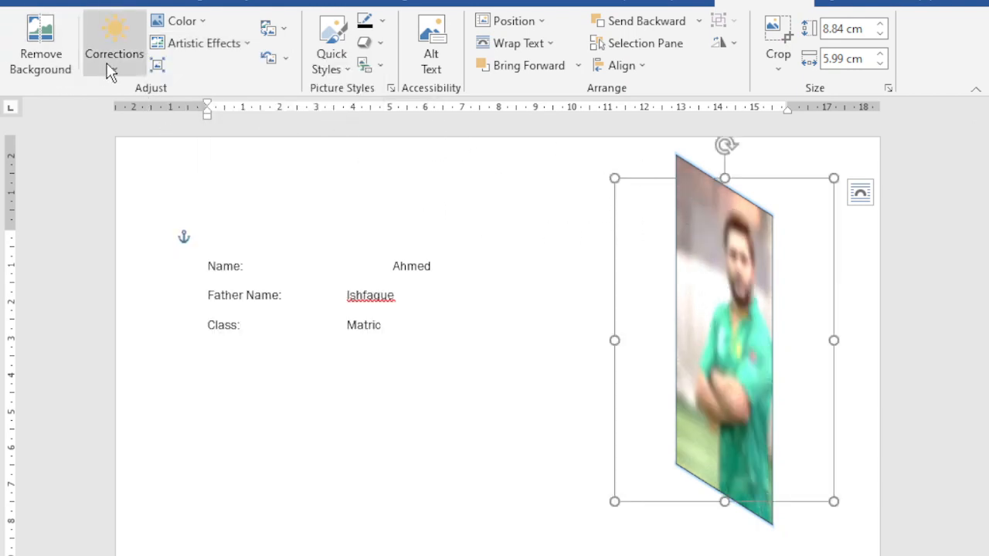
{"action": "left_click", "coordinate": [286, 30]}
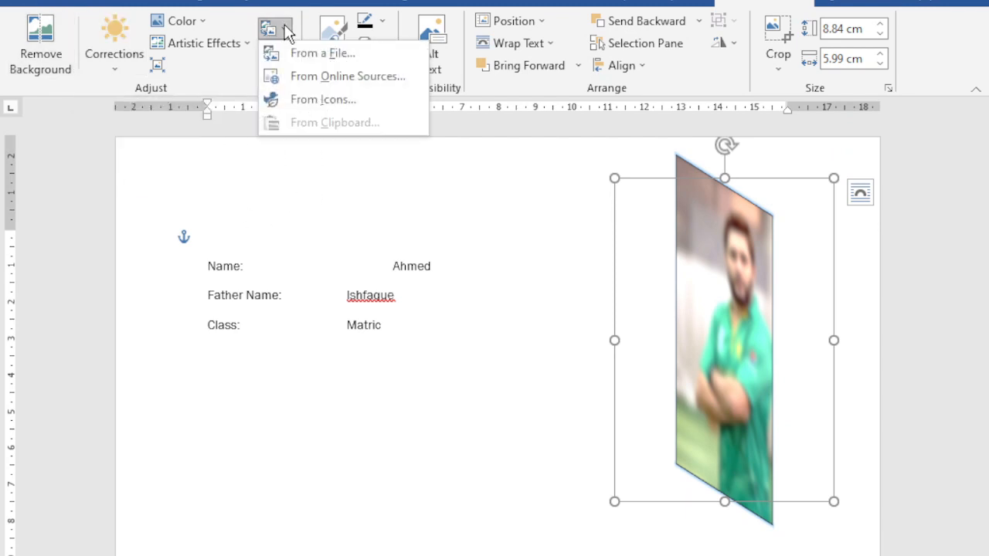
{"action": "key", "text": "Escape"}
{"action": "left_click", "coordinate": [284, 59]}
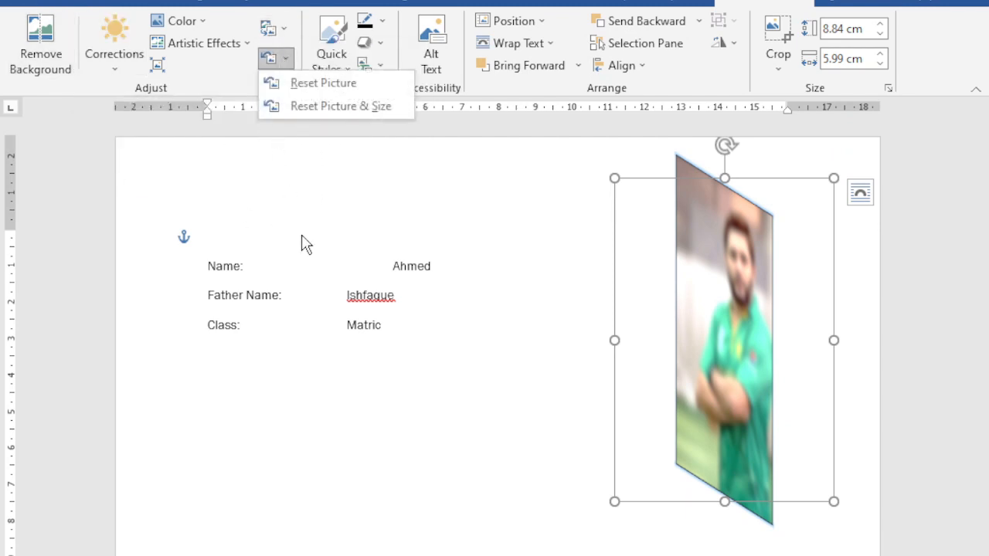
{"action": "key", "text": "Escape"}
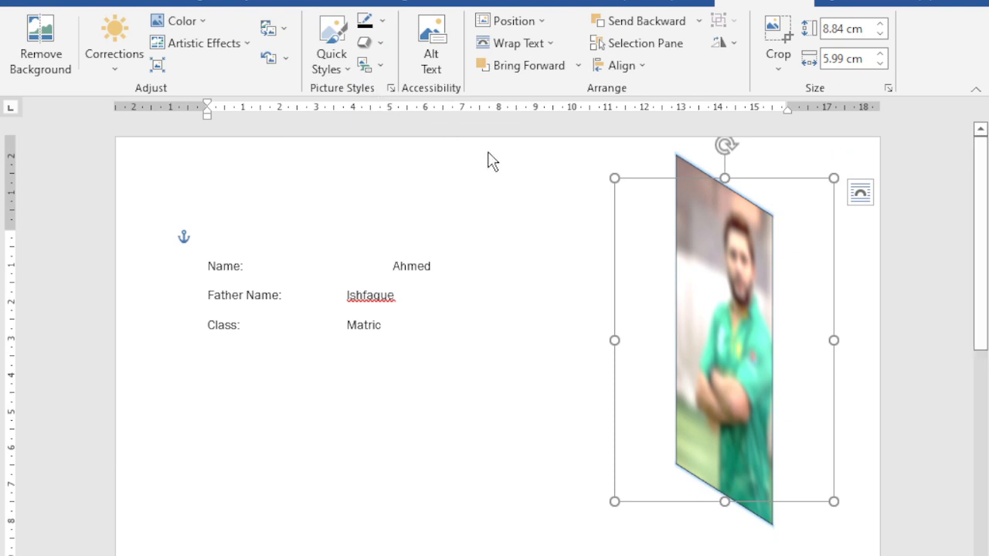